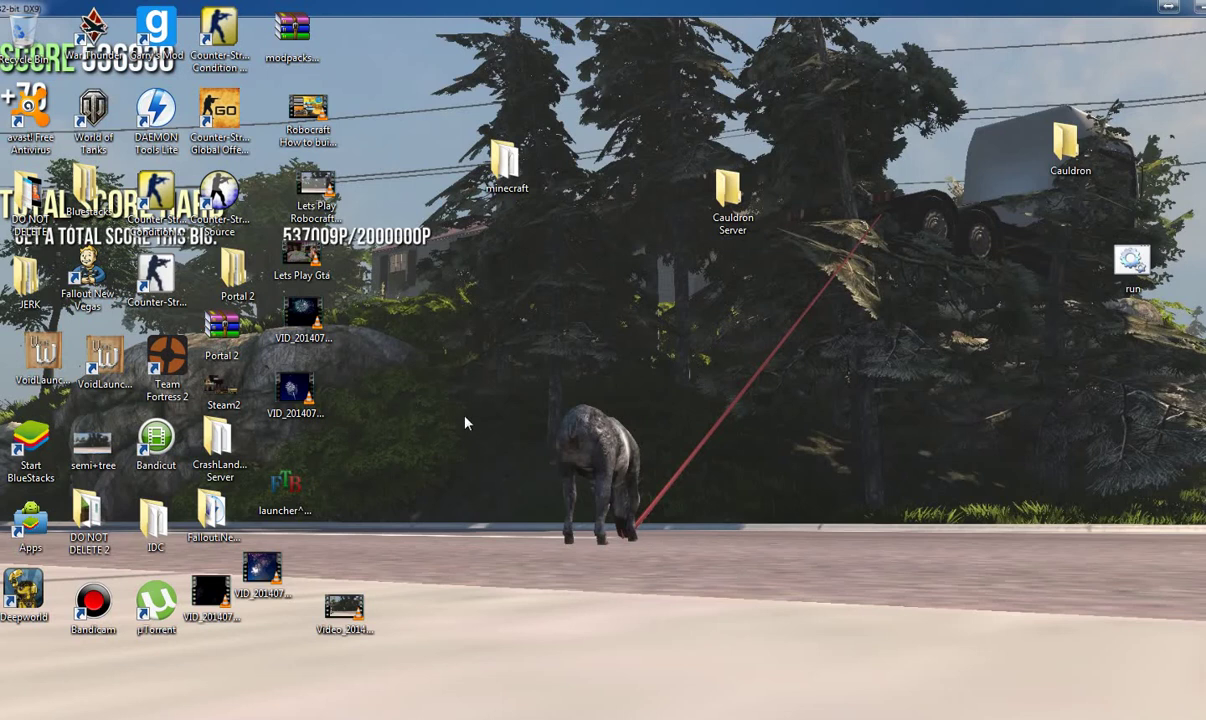
Bring Chrome's Cauldron forum thread 'Good Bye Bukkit! :( ... Or not?' forward, scrolled to the top
drag(344, 606, 333, 557)
key(alt+Tab)
scroll(636, 530, up, 6)
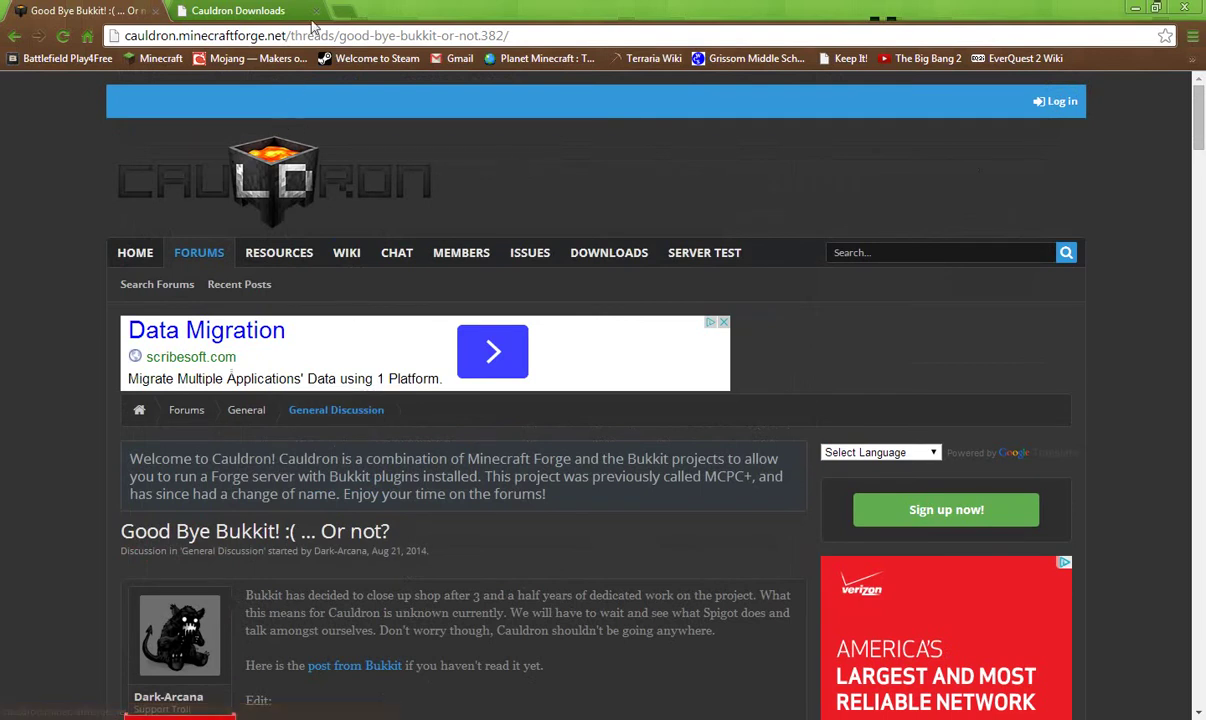
Look through the 1.6.4 and 1.7.10 builds on the Cauldron Downloads page
click(272, 10)
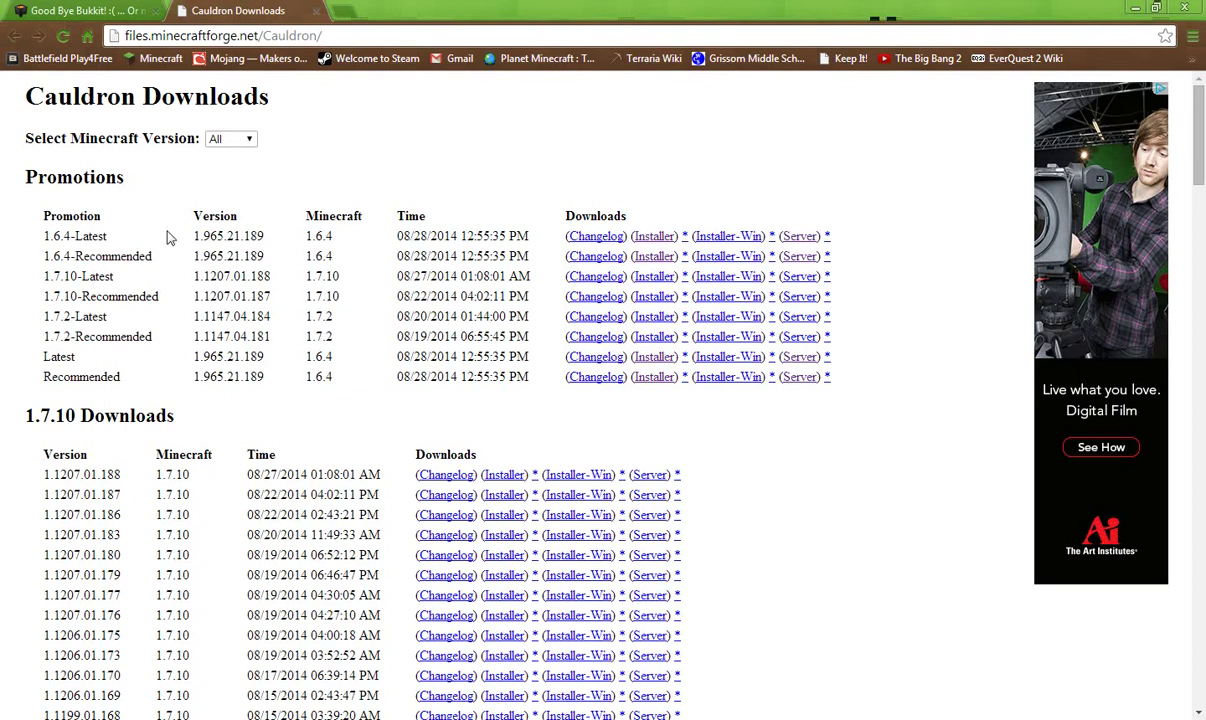
scroll(226, 275, down, 5)
scroll(231, 310, up, 5)
scroll(20, 482, down, 5)
scroll(59, 474, up, 5)
scroll(266, 422, down, 4)
scroll(266, 425, up, 4)
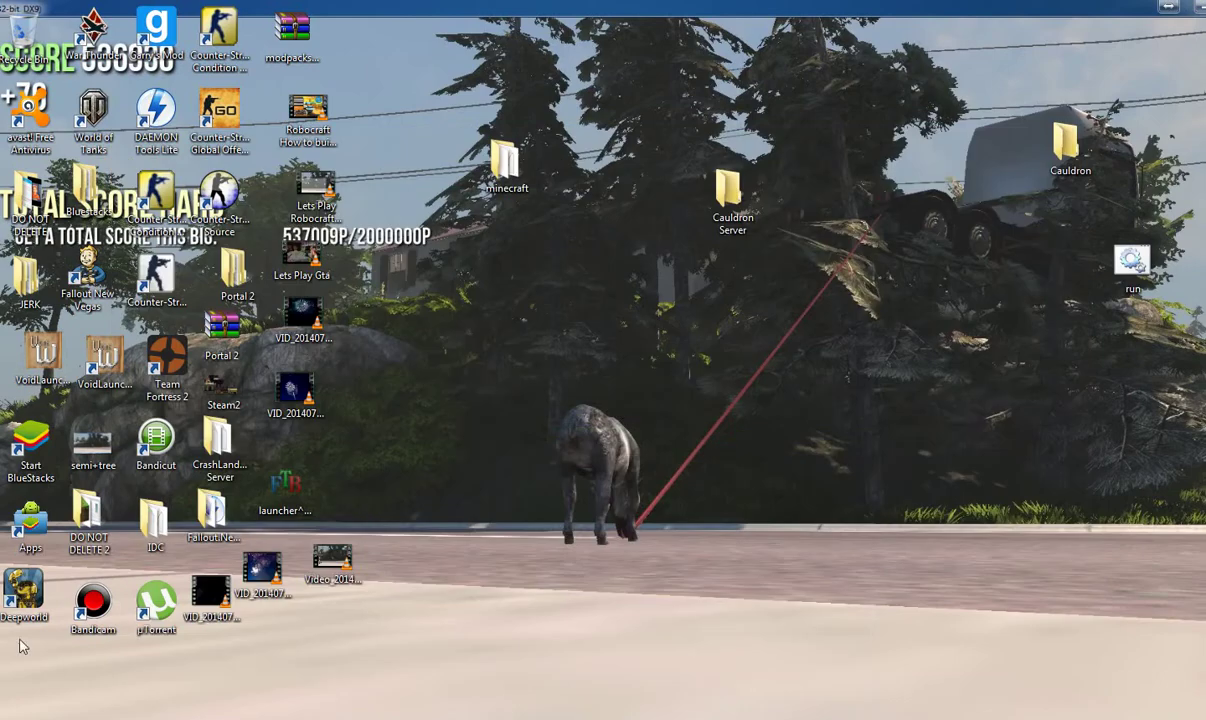
Move cauldron-1.6.4-1.965.21.189-installer from the Downloads folder onto the desktop
key(super)
click(288, 329)
click(410, 248)
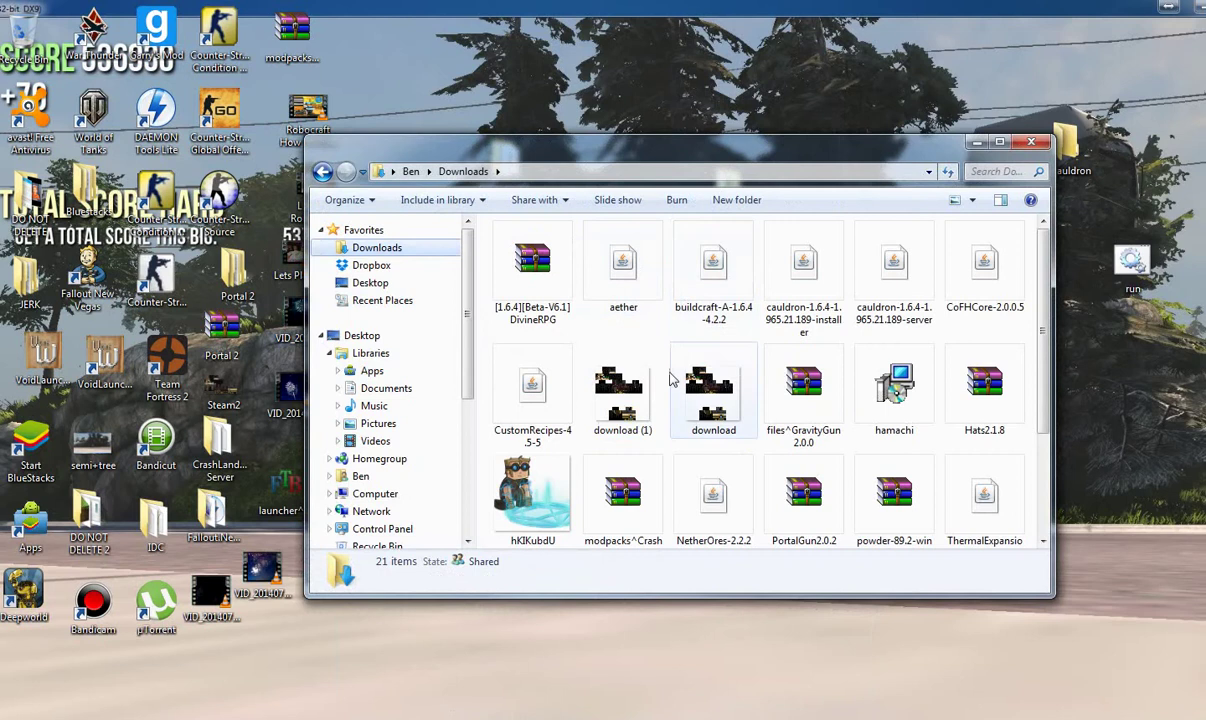
click(803, 275)
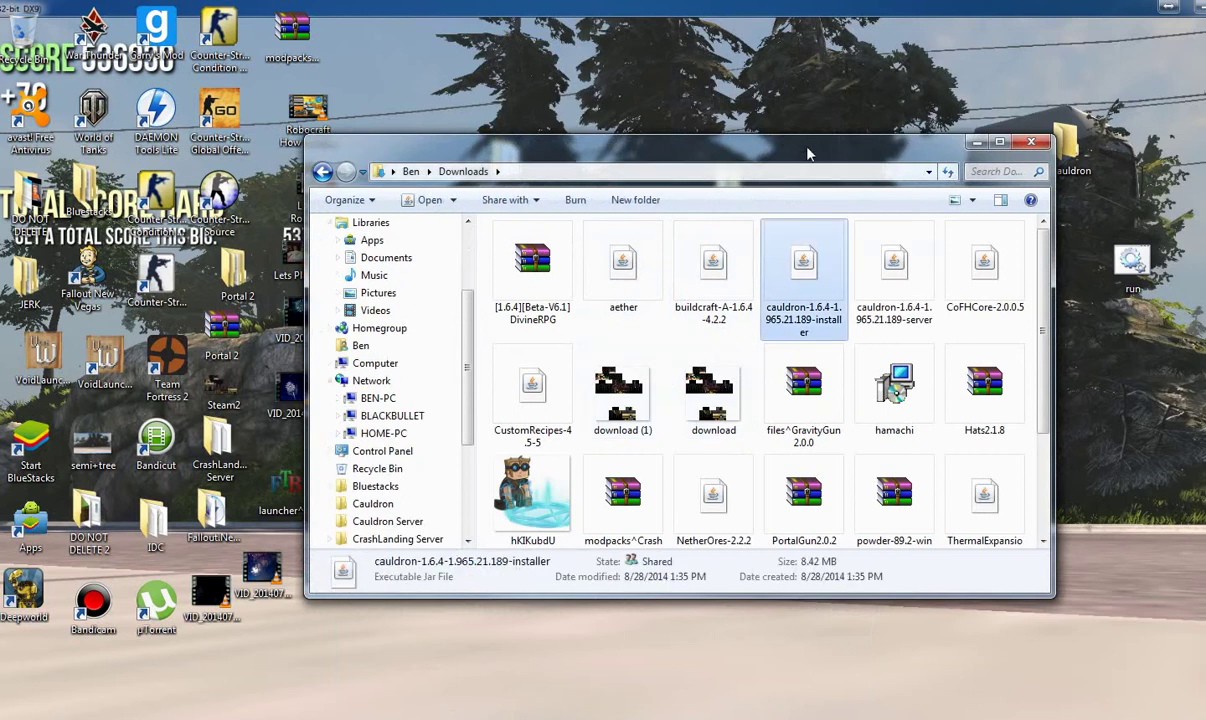
drag(766, 136, 651, 262)
drag(824, 399, 805, 195)
click(1031, 267)
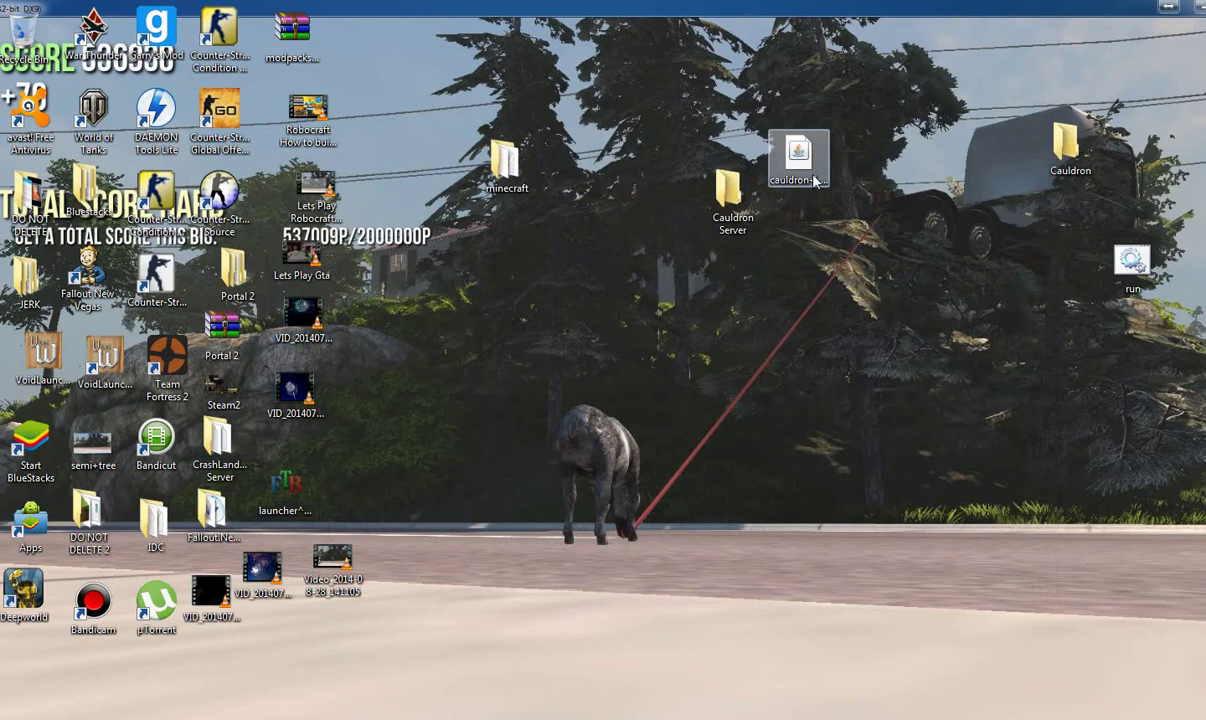
double_click(812, 176)
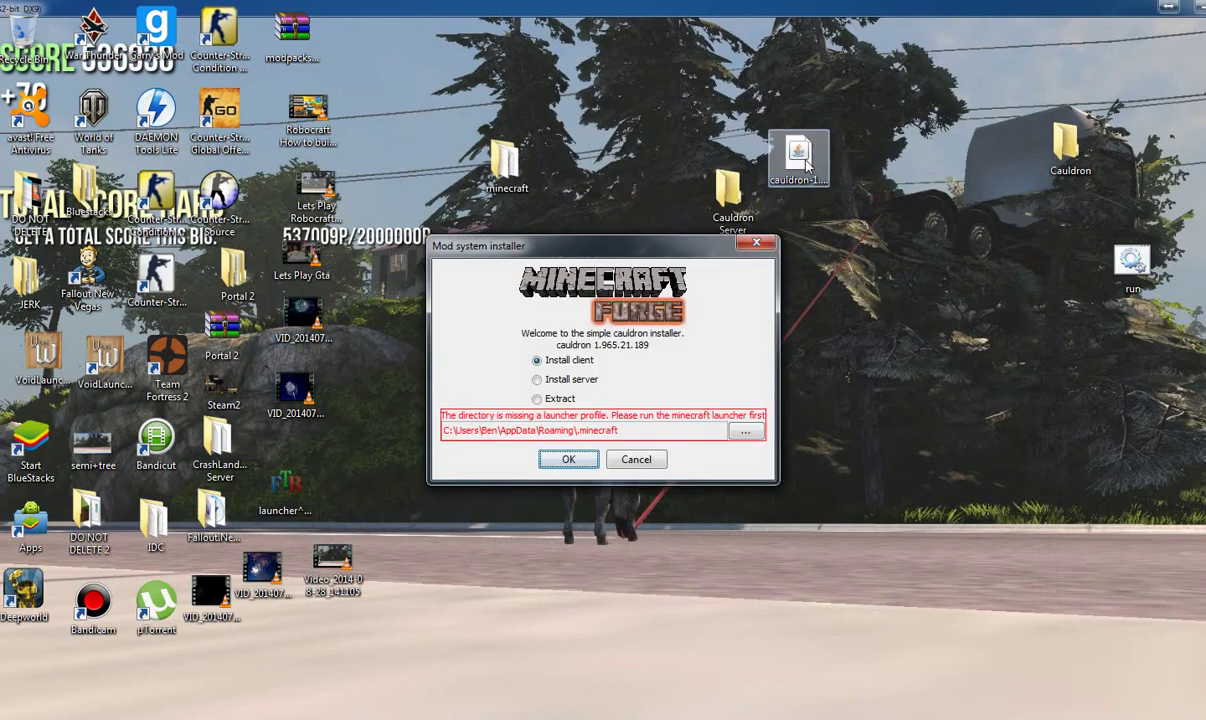
right_click(805, 164)
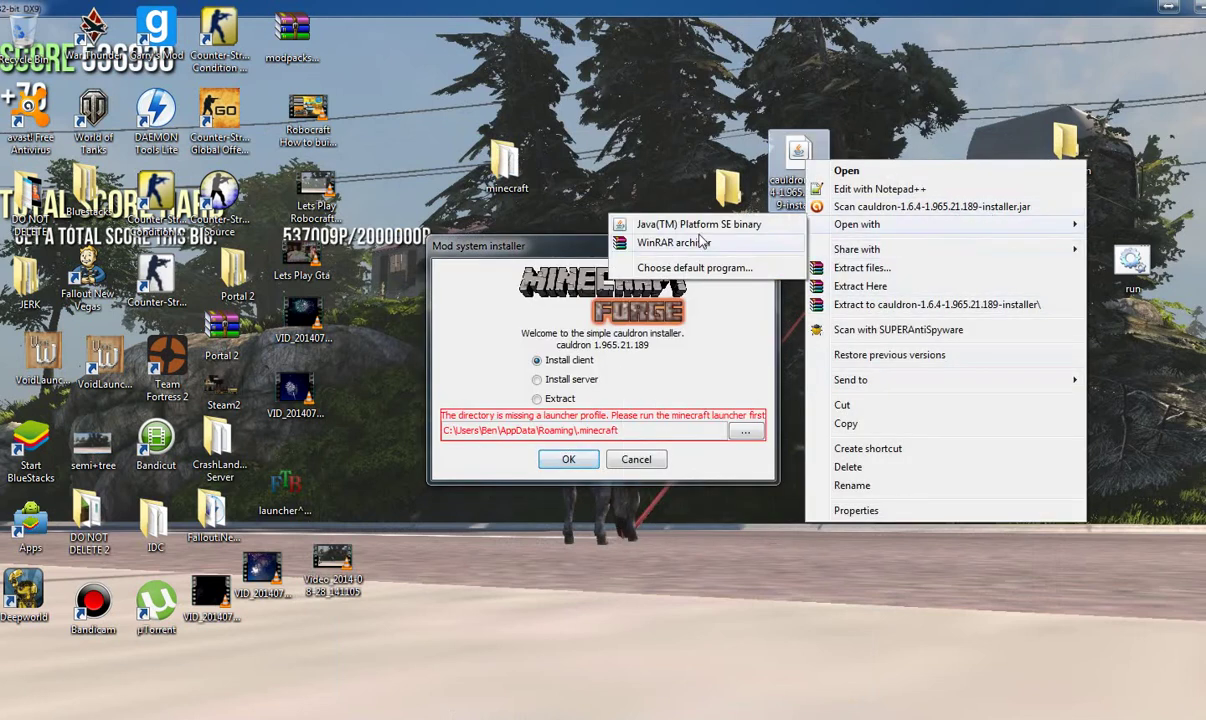
click(565, 172)
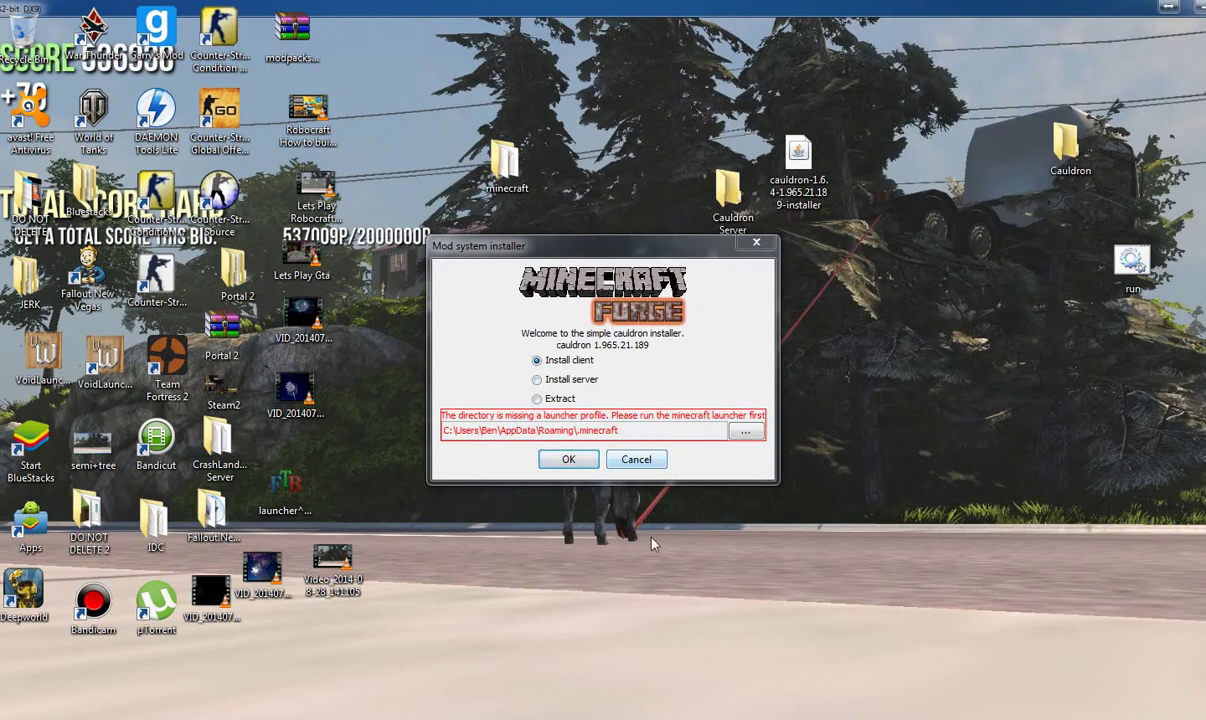
click(537, 379)
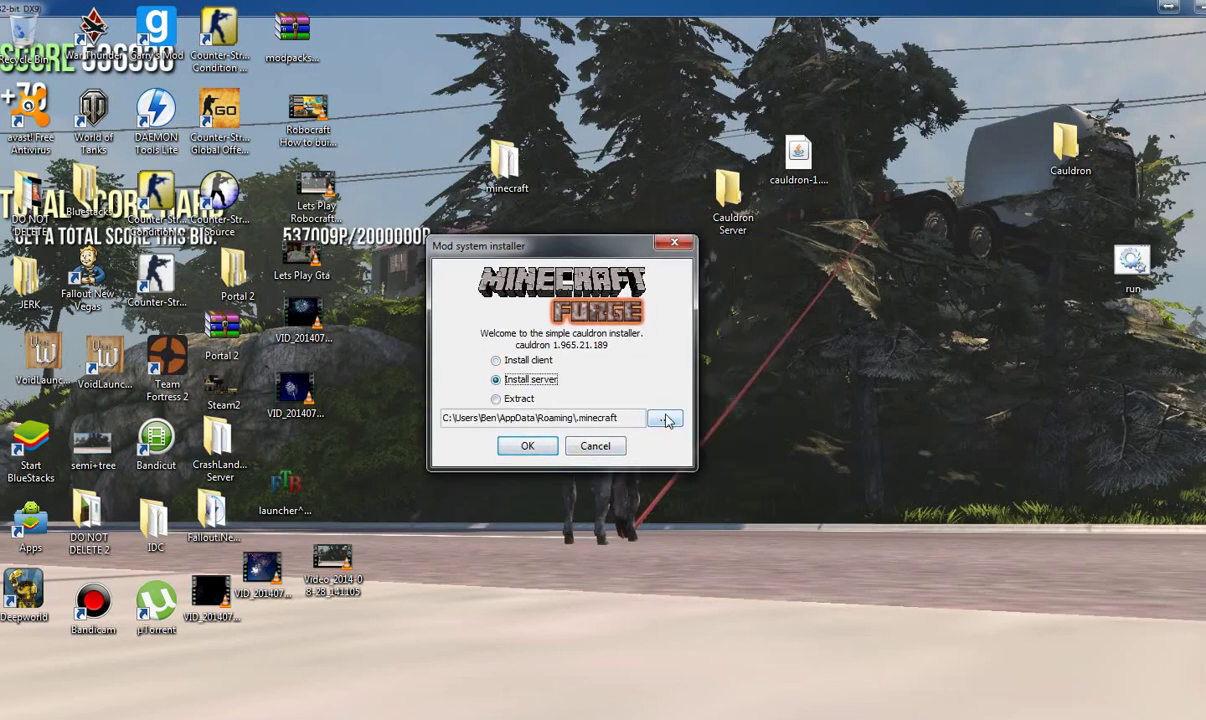
click(665, 419)
key(ctrl+shift+Escape)
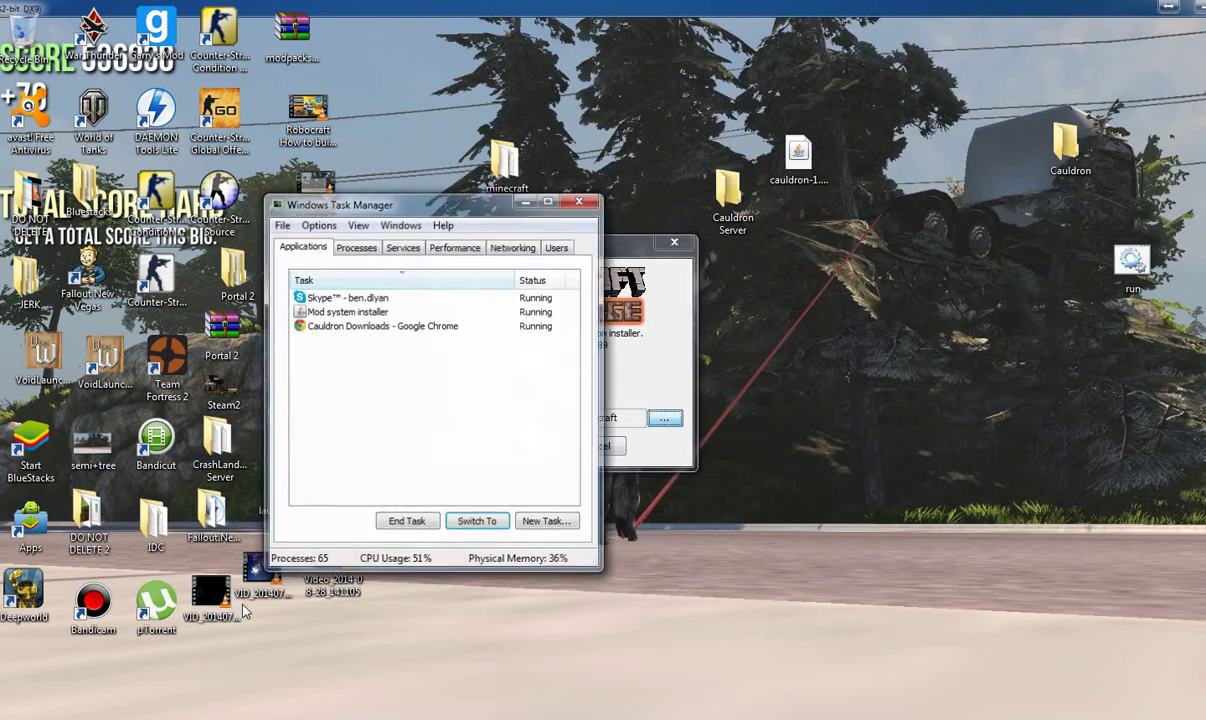
click(345, 311)
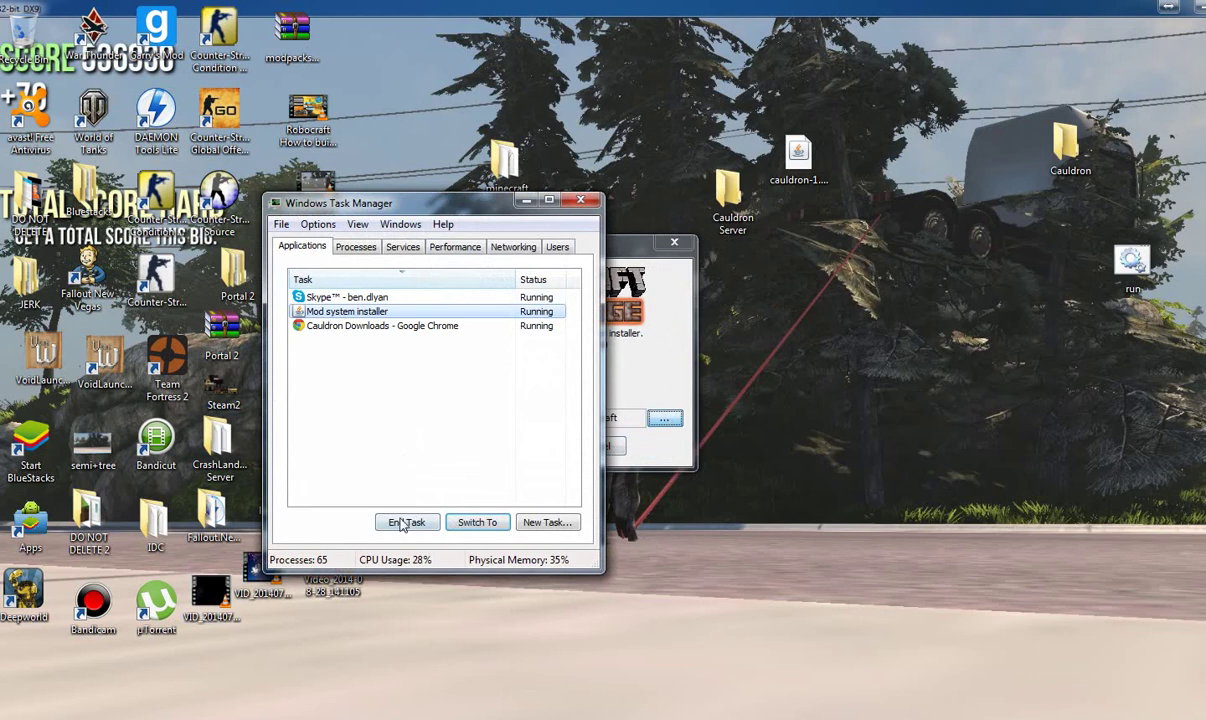
click(406, 522)
click(626, 441)
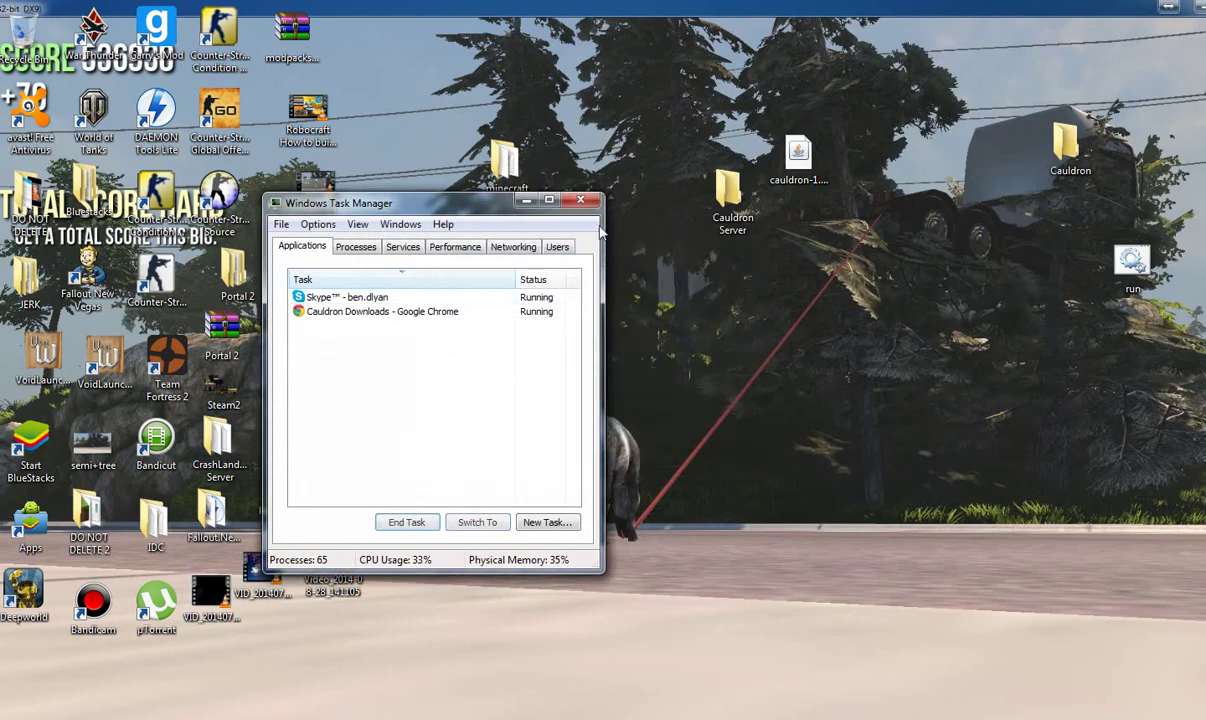
click(580, 200)
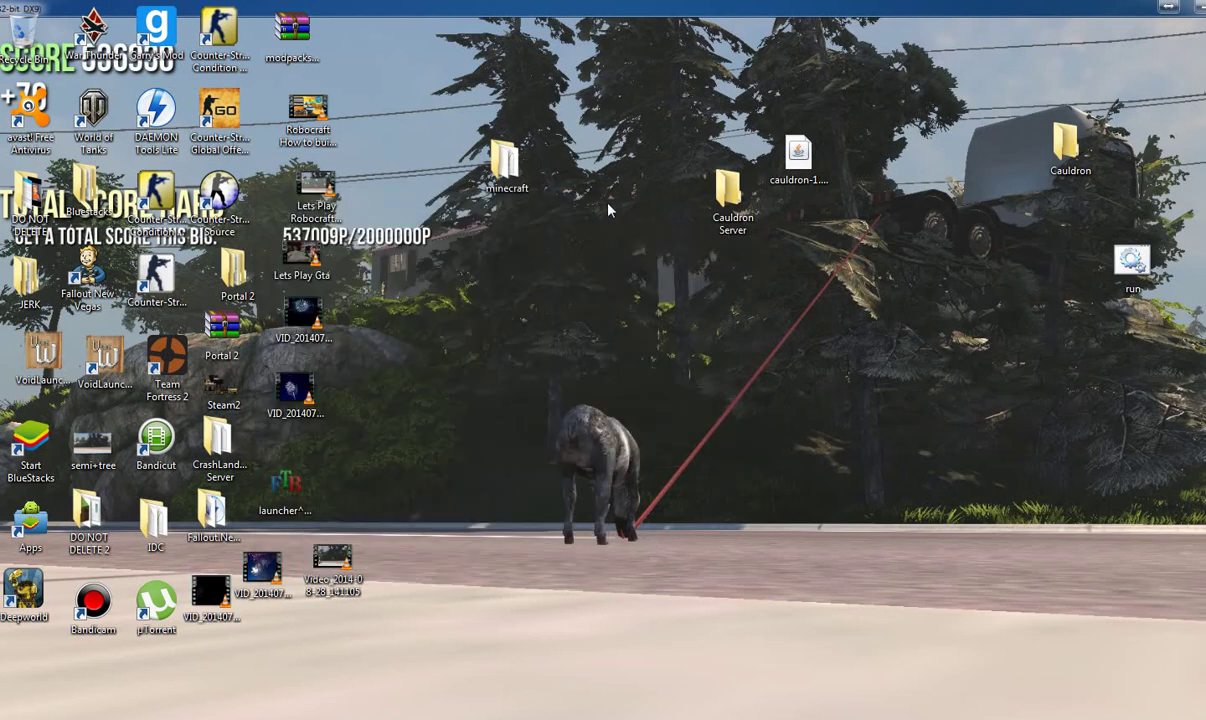
Reopen the Cauldron installer, choose Install server, and shift its dialog to the right
double_click(805, 150)
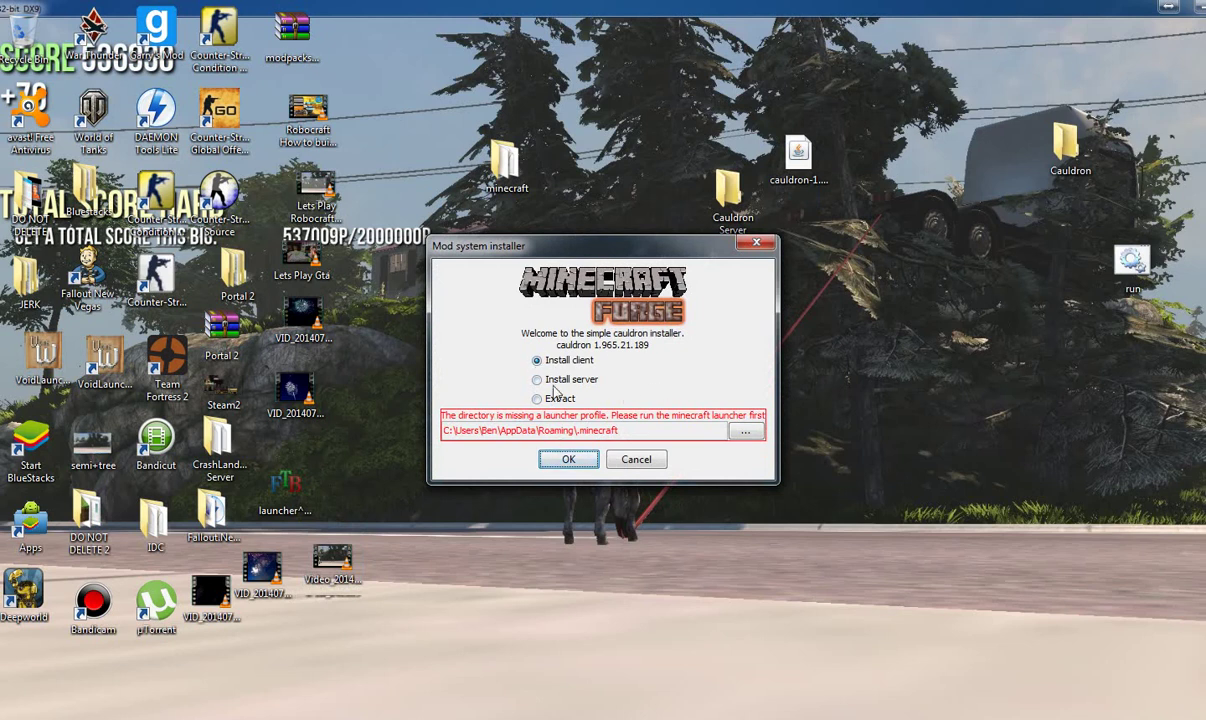
click(537, 380)
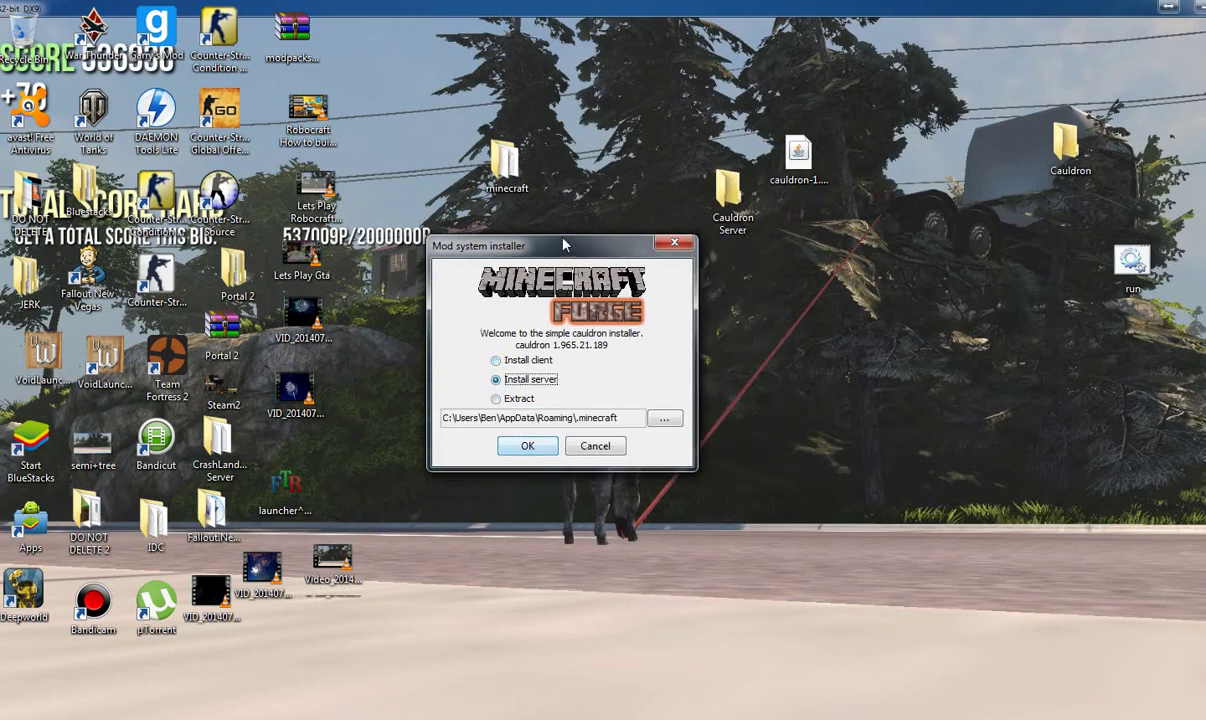
drag(560, 245, 863, 242)
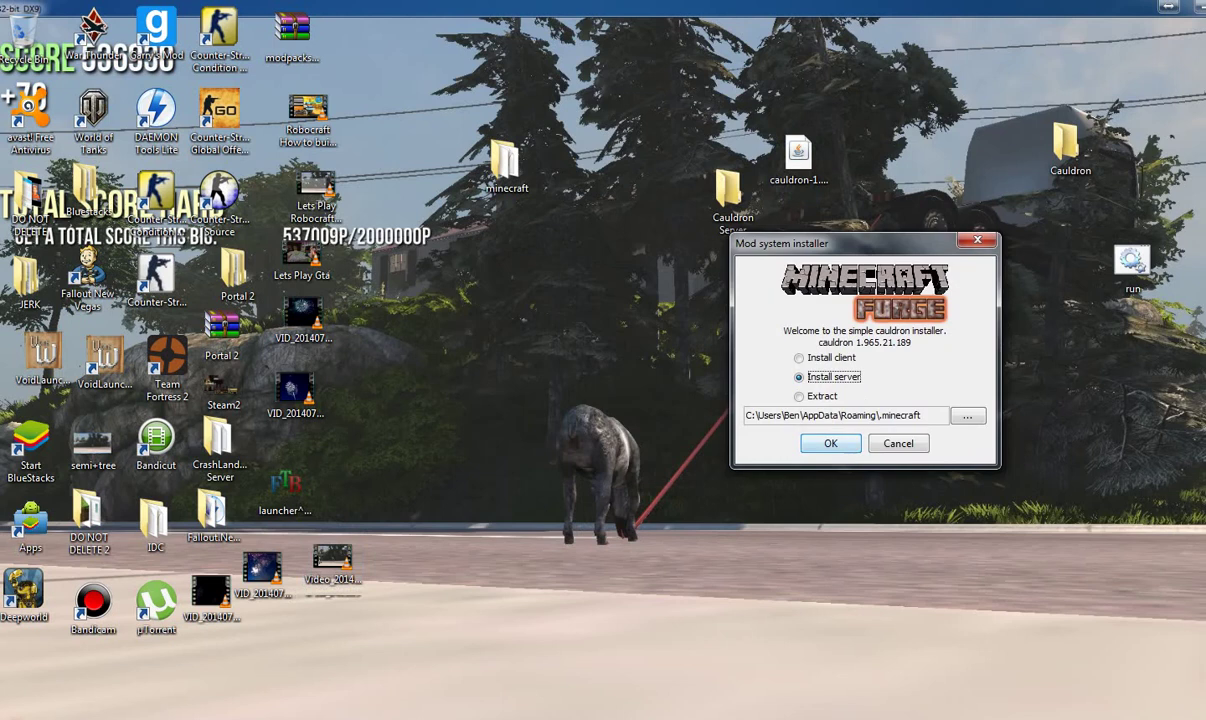
key(super)
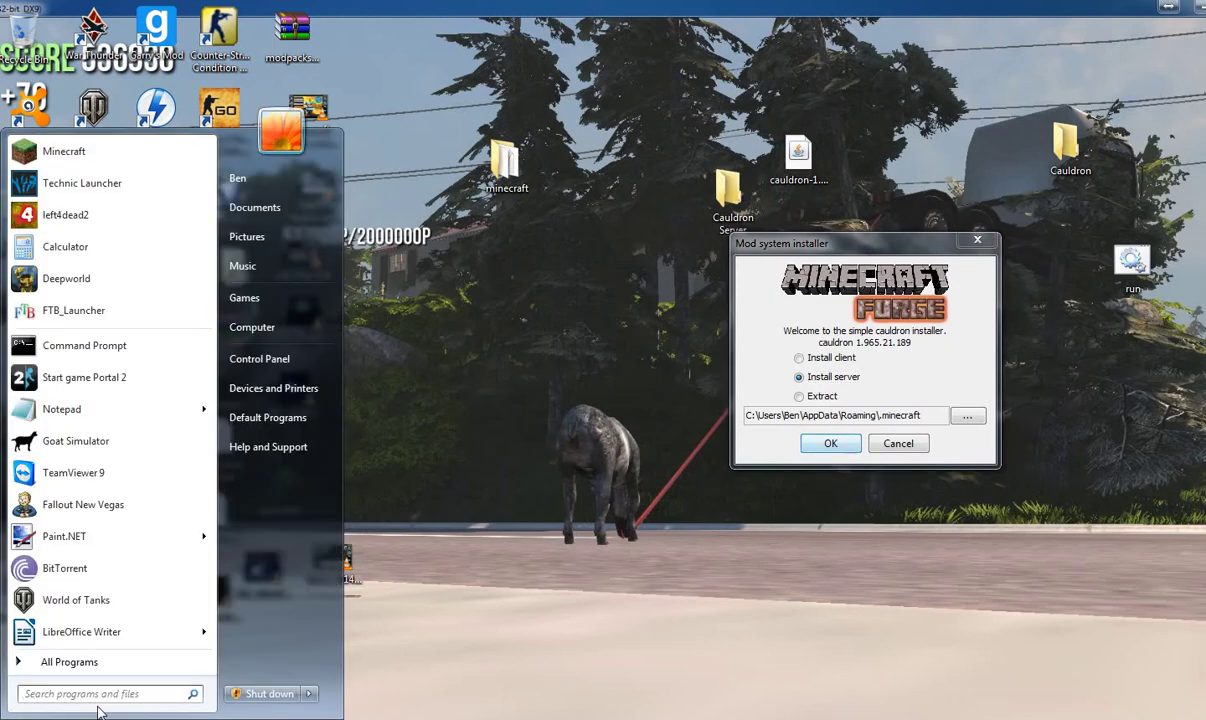
Open the .minecraft folder under %appdata% Roaming and position its window
text(%appdata)
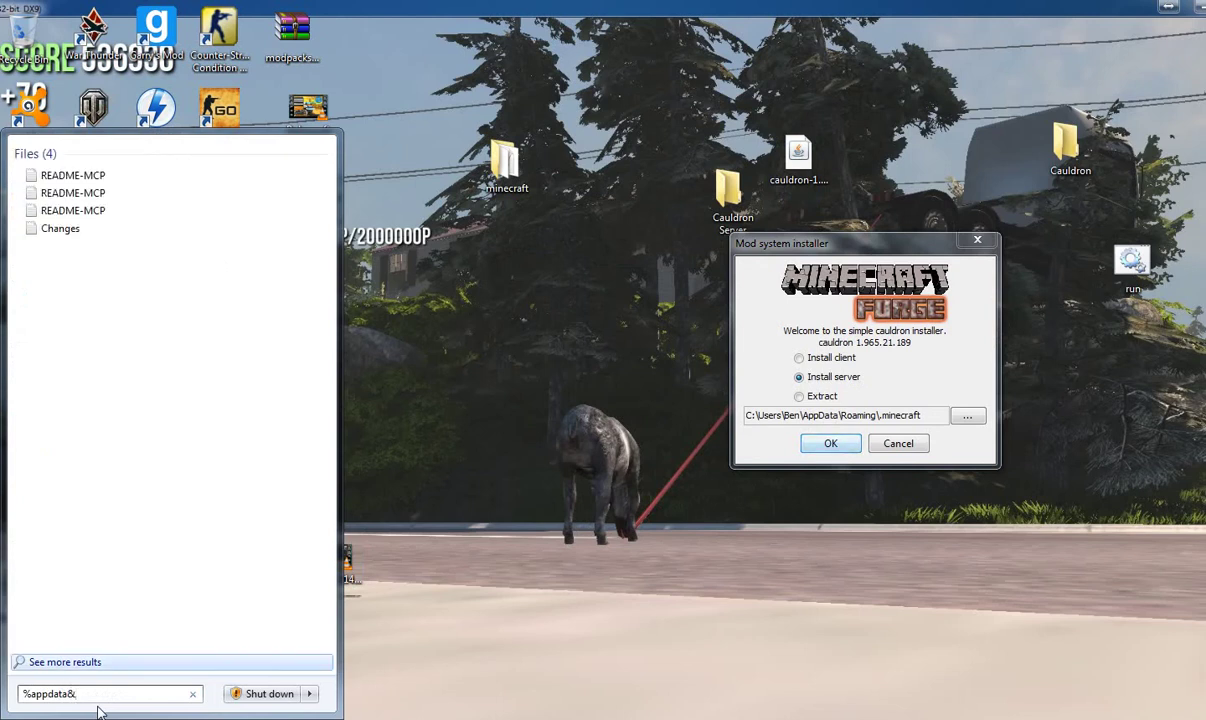
text(%)
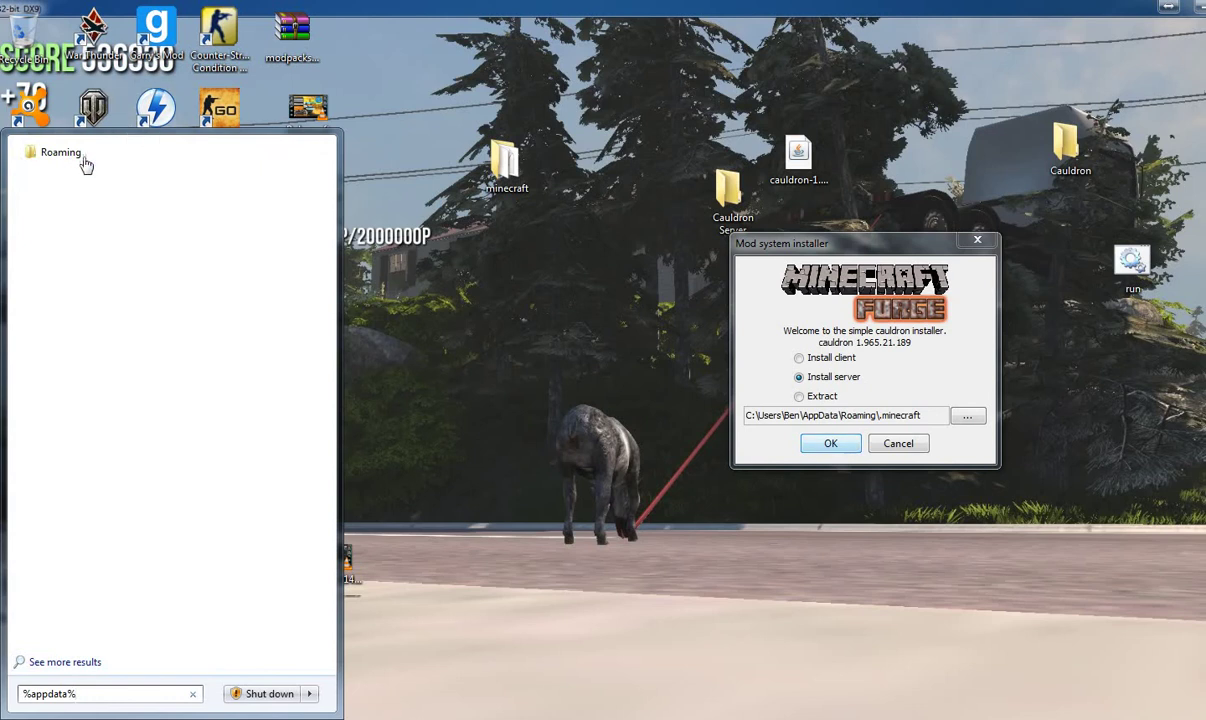
click(75, 153)
drag(590, 281, 234, 149)
scroll(237, 350, down, 2)
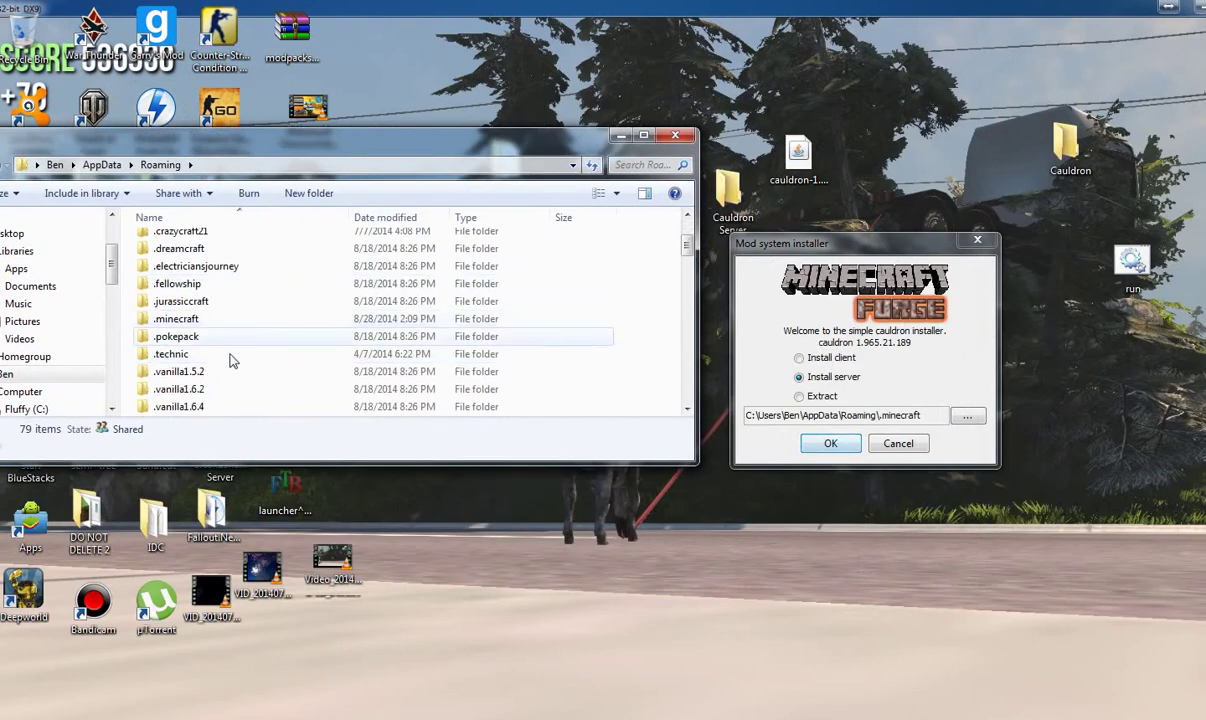
double_click(210, 318)
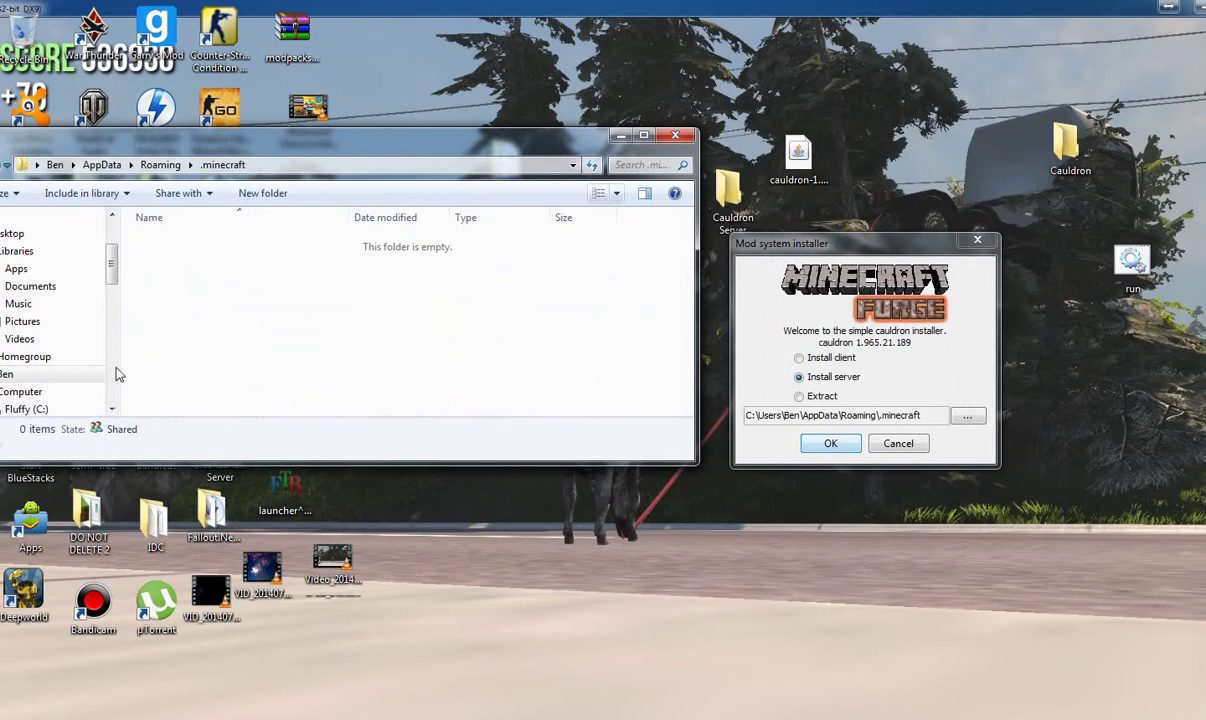
drag(458, 148, 561, 350)
drag(455, 548, 320, 505)
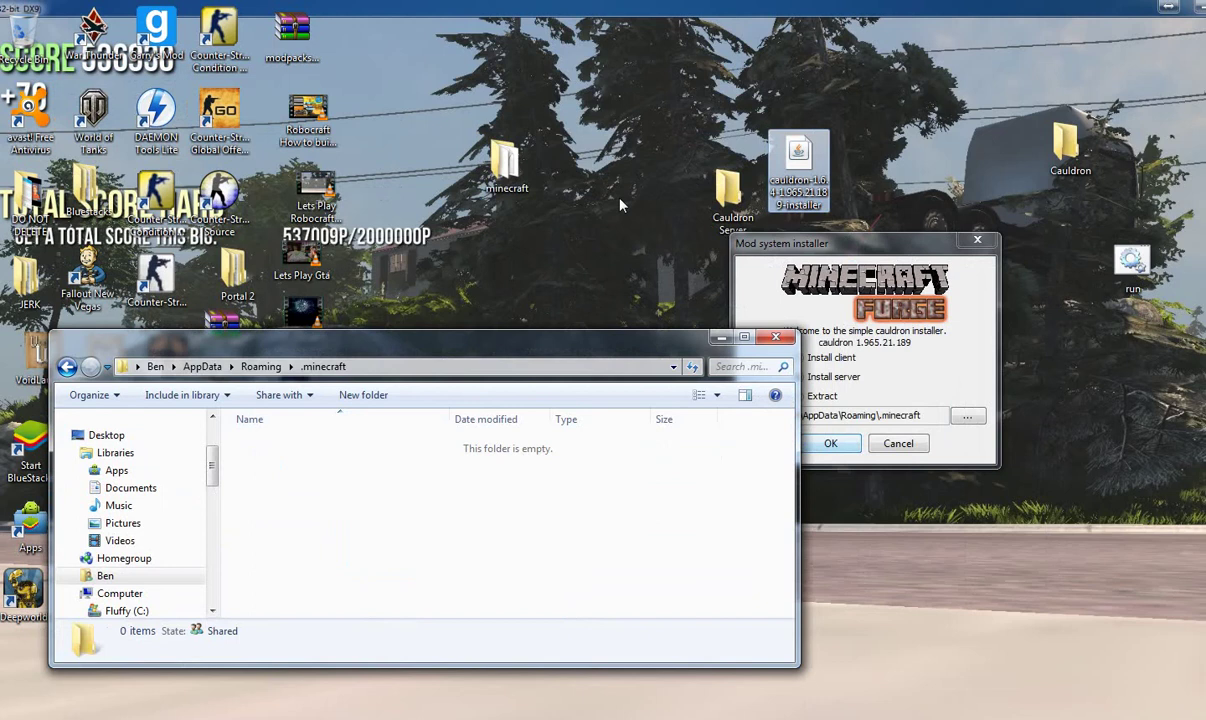
Check the desktop minecraft folder, then start the server install into .minecraft
click(591, 197)
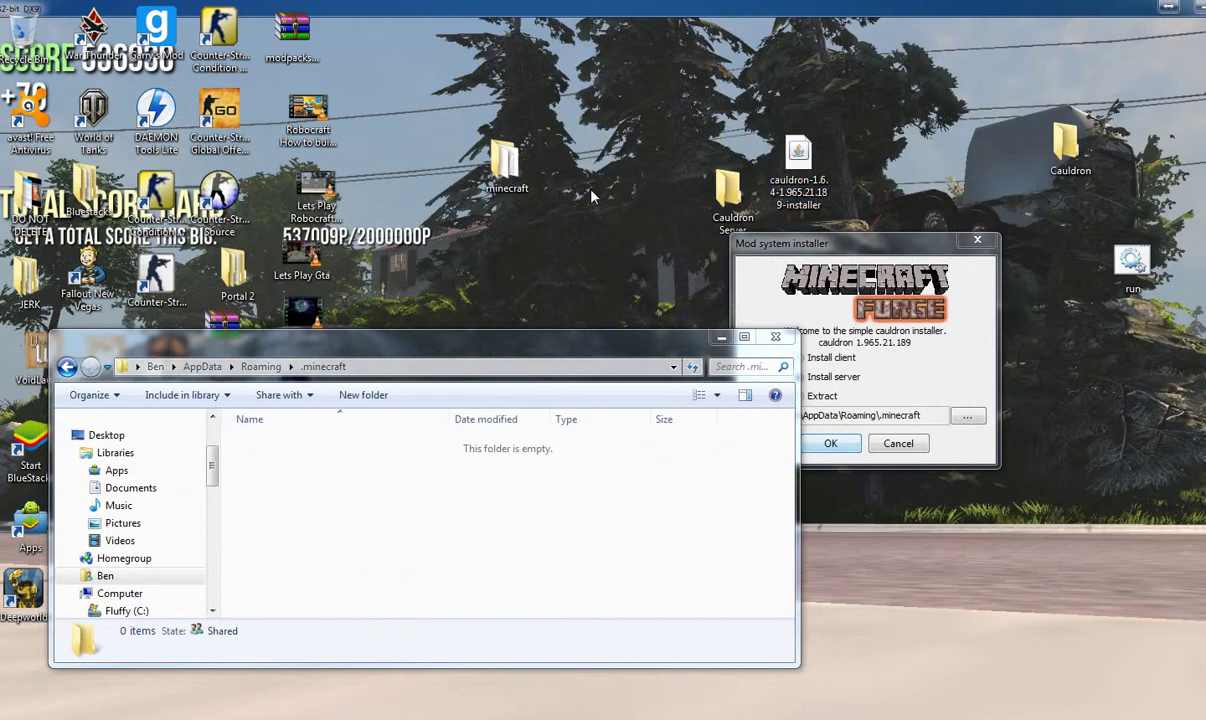
double_click(504, 175)
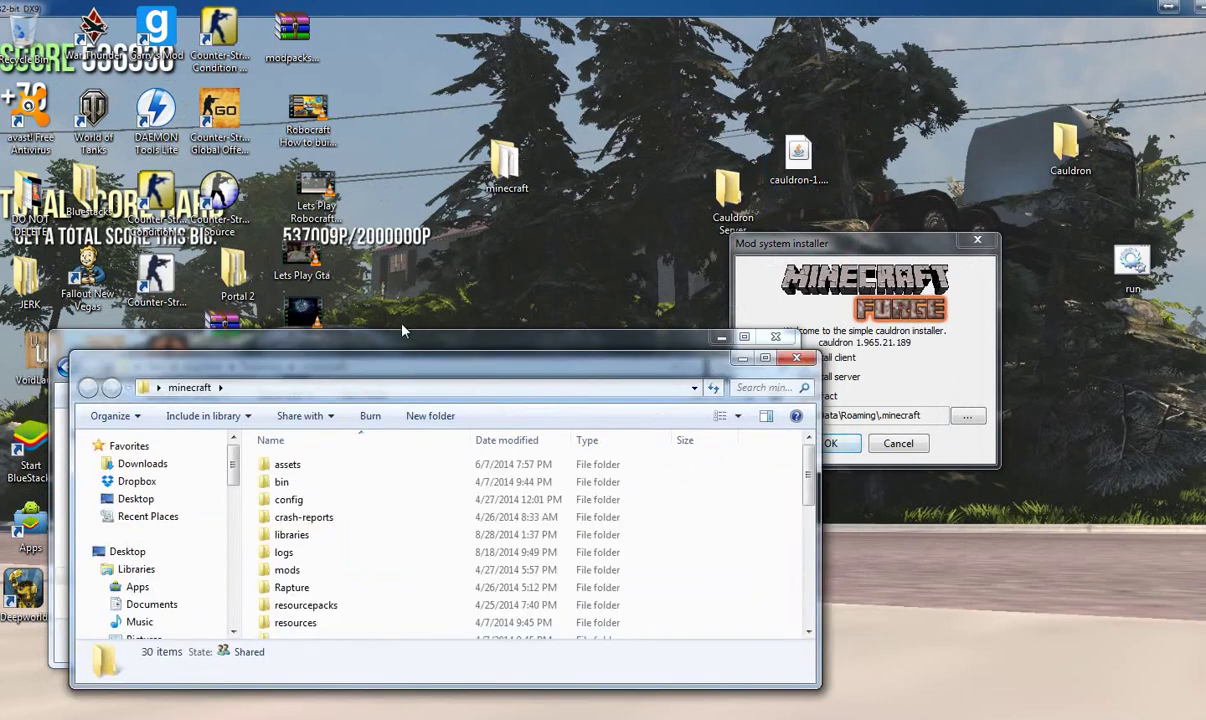
scroll(497, 285, down, 6)
scroll(645, 340, up, 3)
scroll(645, 340, up, 4)
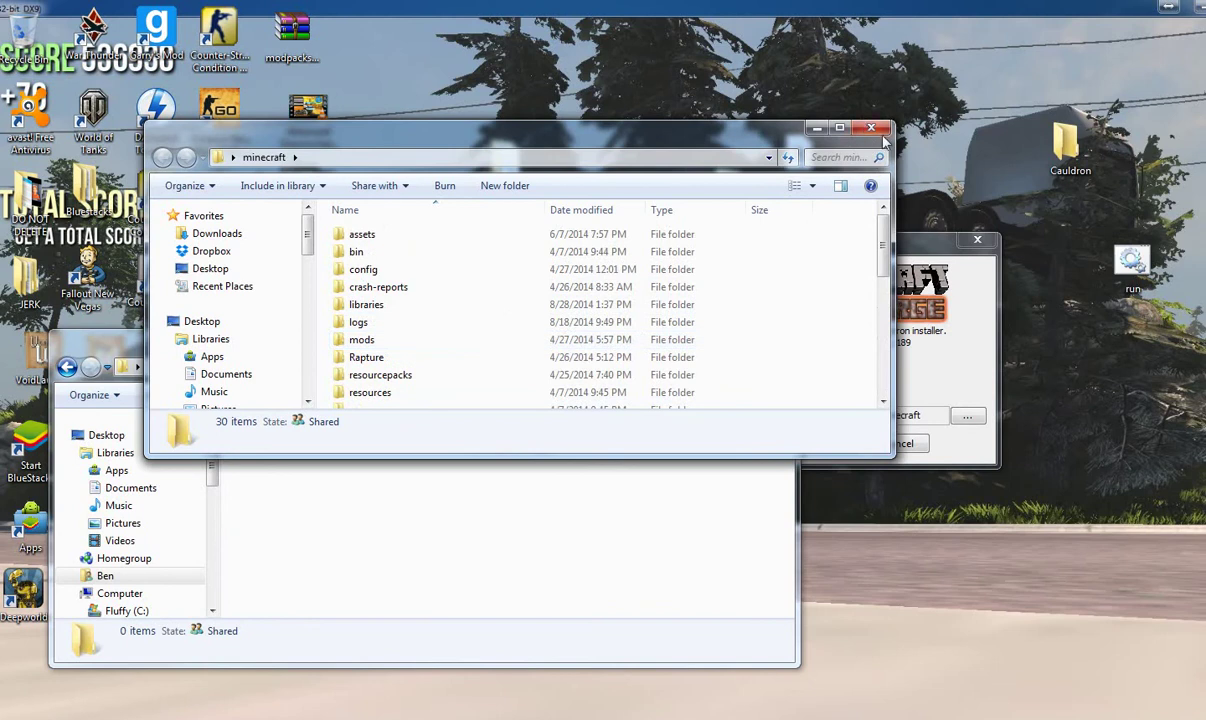
click(879, 132)
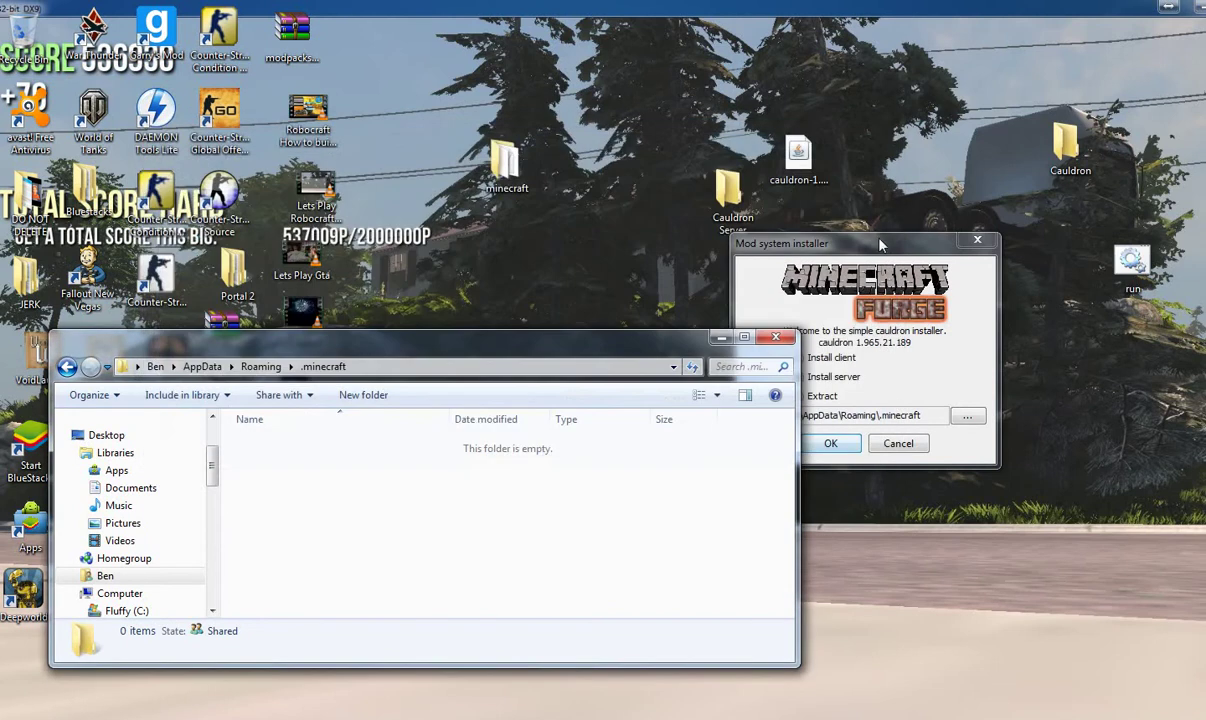
drag(880, 243, 962, 83)
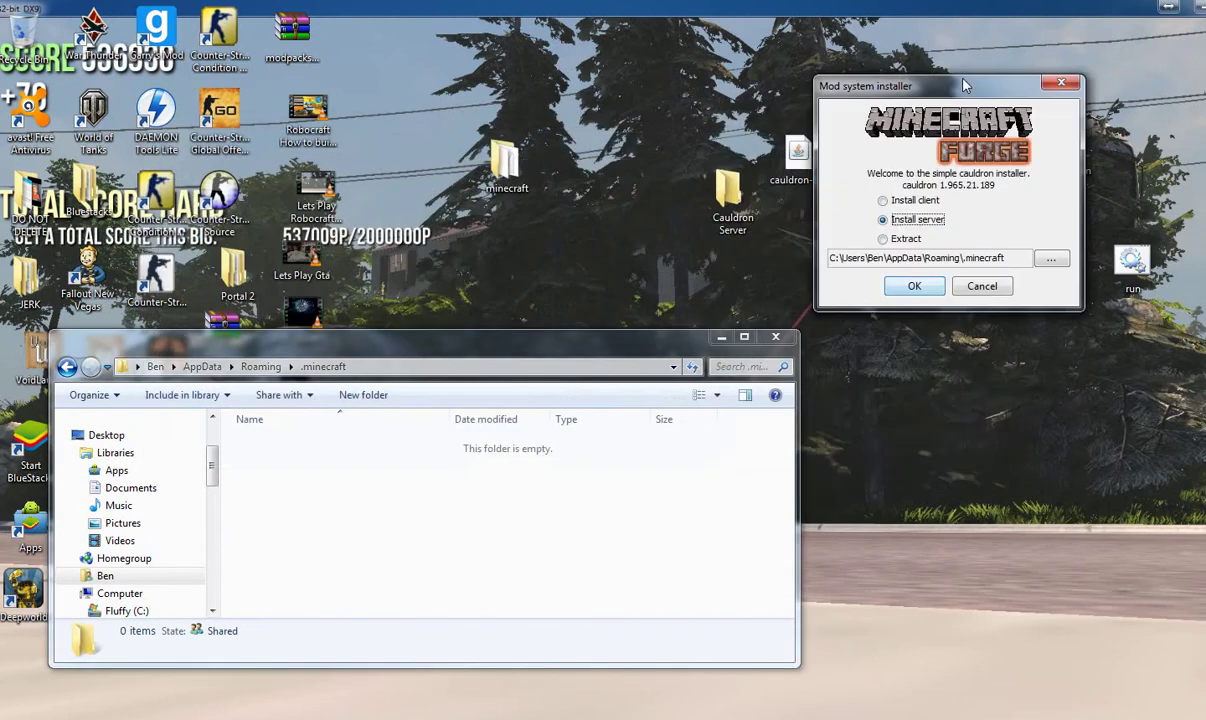
click(914, 285)
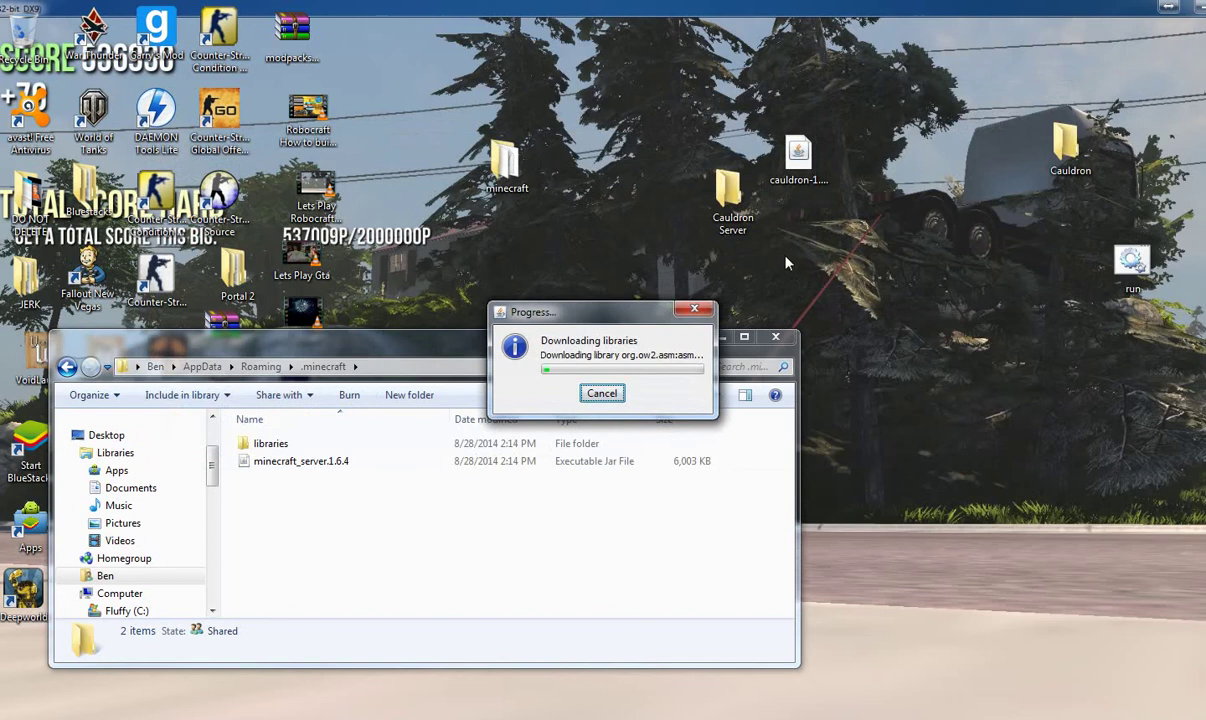
Peek into the Cauldron Server folder and dismiss the installation-complete message
double_click(727, 195)
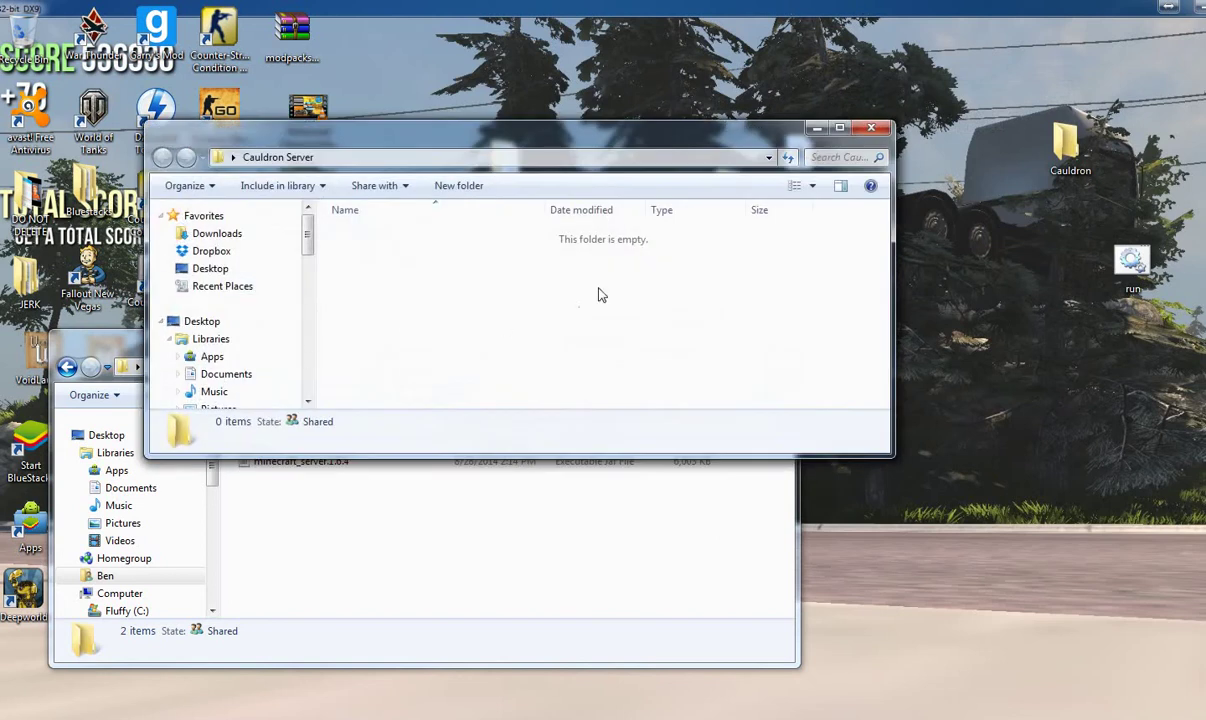
click(871, 127)
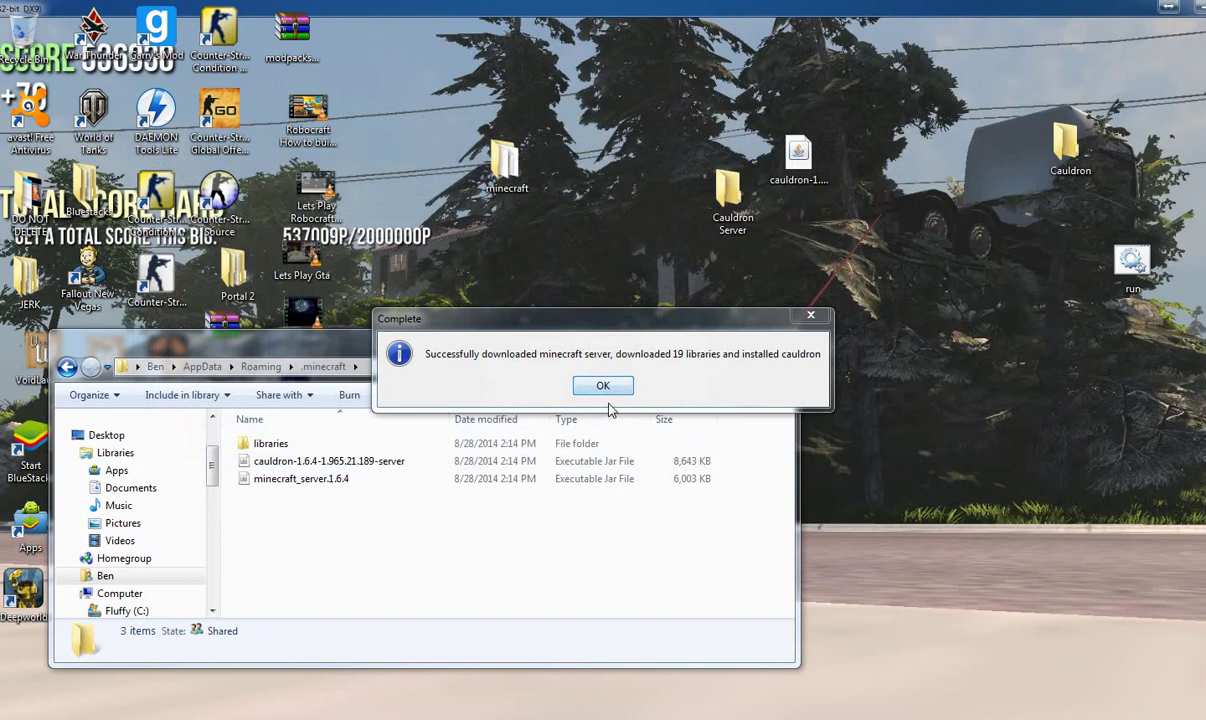
click(603, 386)
Move libraries and both installed server jars from .minecraft into Cauldron Server
drag(439, 345, 744, 298)
drag(681, 461, 665, 493)
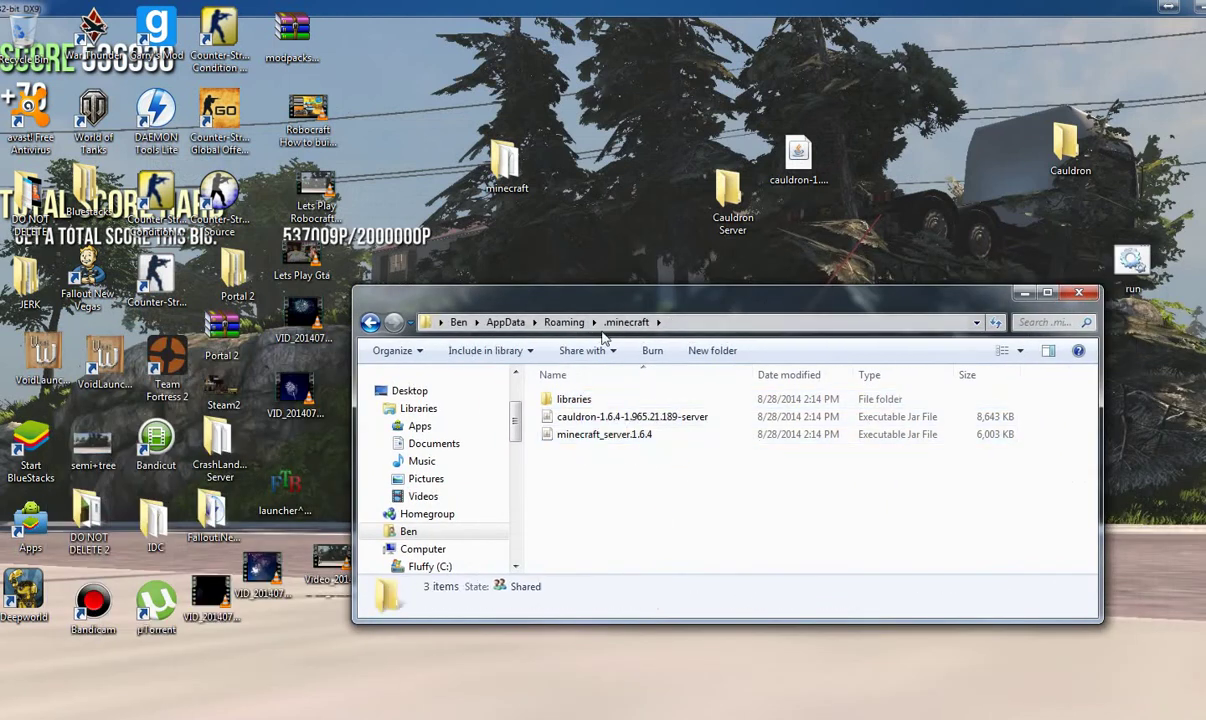
drag(573, 480, 733, 212)
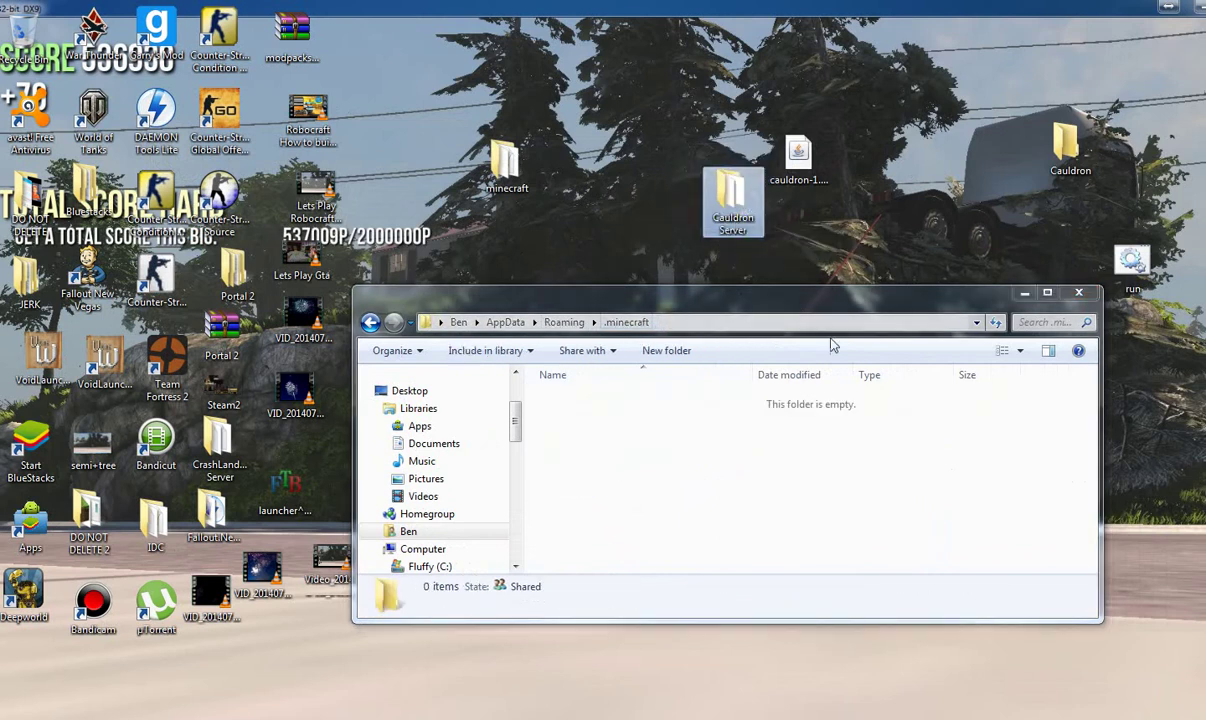
Move all 30 folders from the desktop minecraft folder back into .minecraft, then open Cauldron Server
double_click(505, 162)
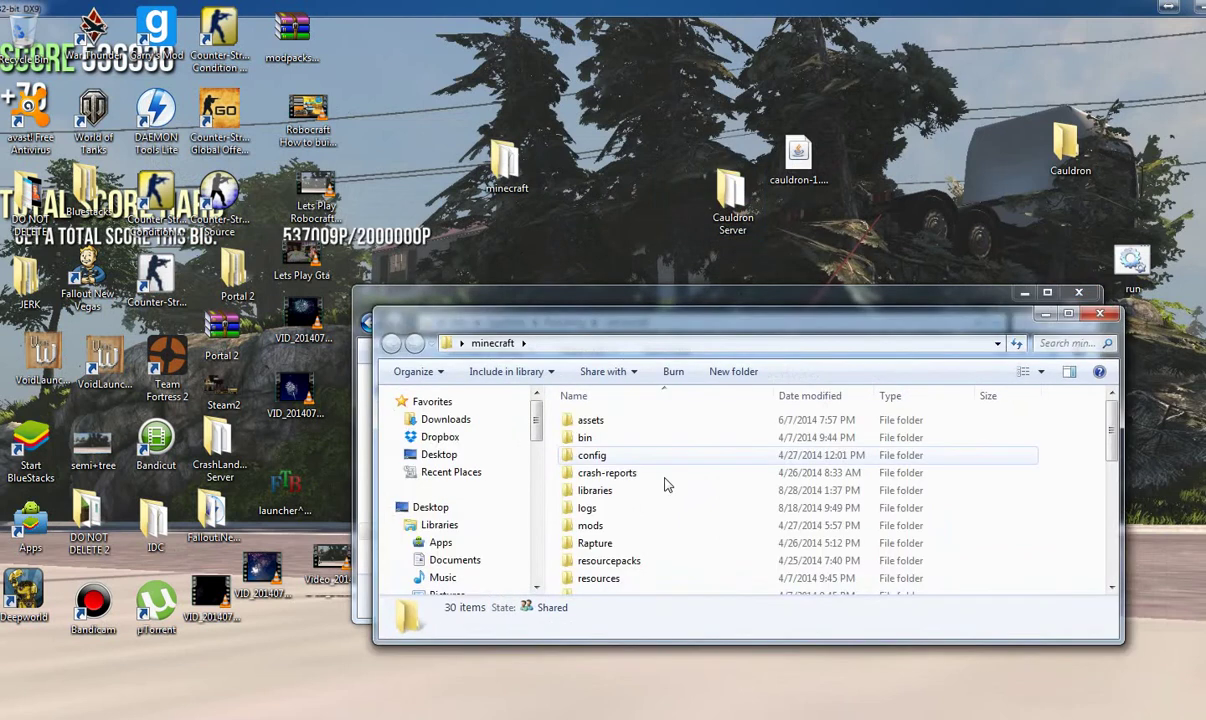
drag(584, 292, 257, 114)
drag(842, 332, 1089, 265)
key(ctrl+a)
drag(940, 423, 384, 285)
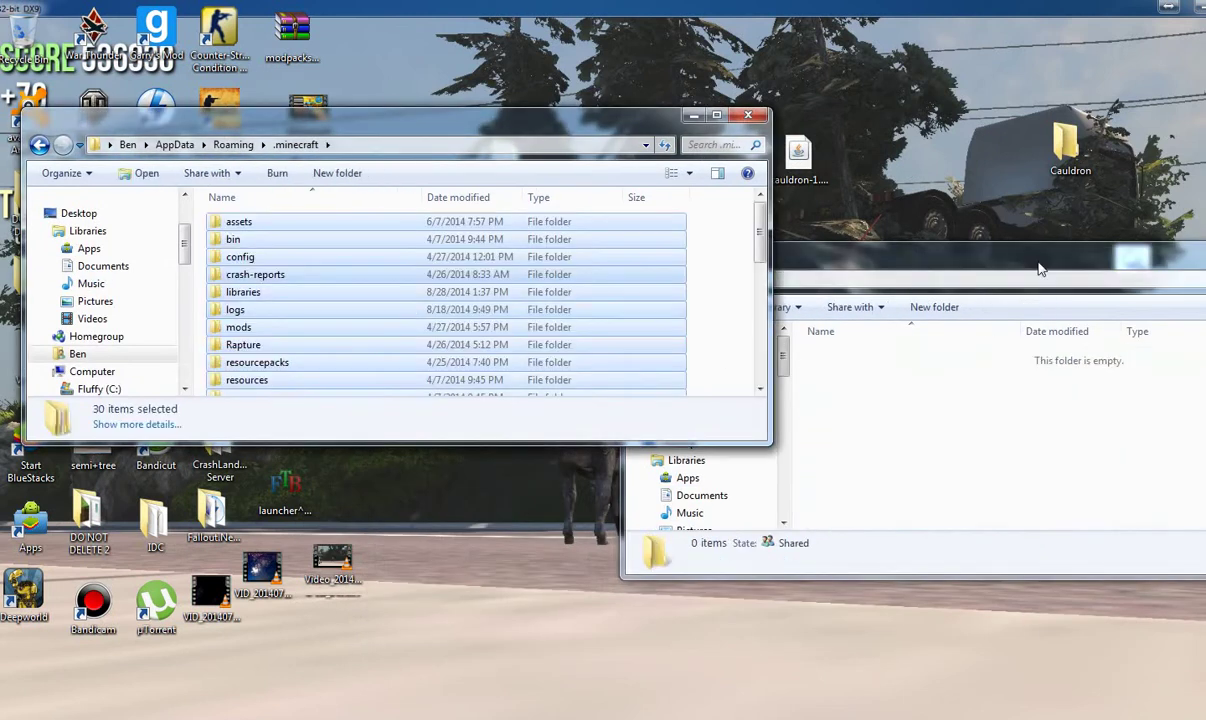
drag(1000, 255, 103, 322)
click(452, 315)
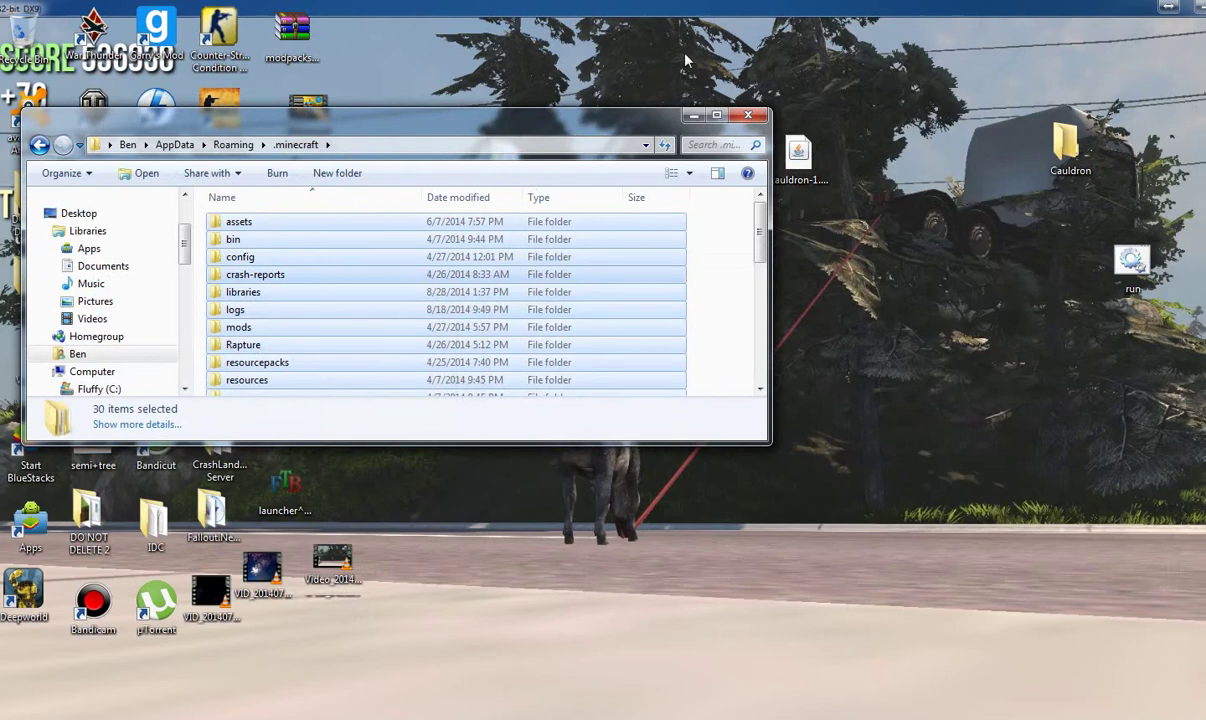
click(748, 115)
double_click(728, 192)
drag(414, 325, 587, 248)
Rename the Cauldron server jar to cauldron by removing its version suffix
right_click(503, 364)
click(548, 683)
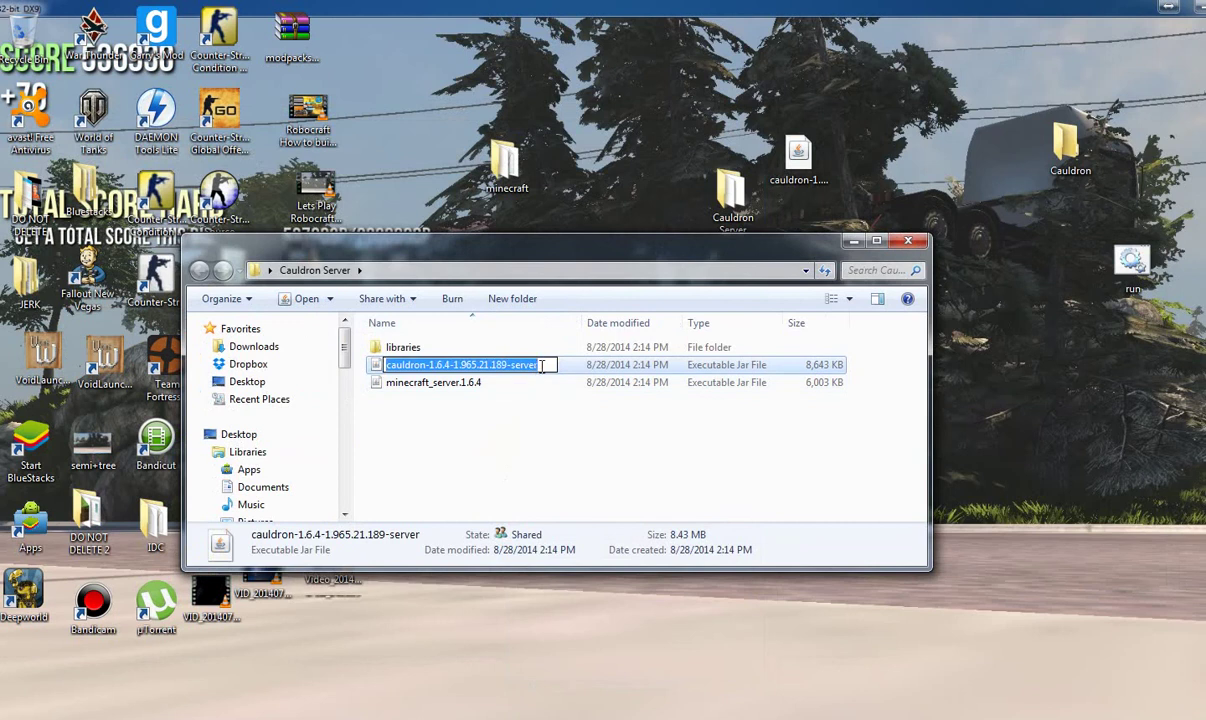
drag(541, 366, 417, 366)
key(BackSpace)
Create a new empty text document named run in Cauldron Server
right_click(450, 425)
mouse_move(582, 665)
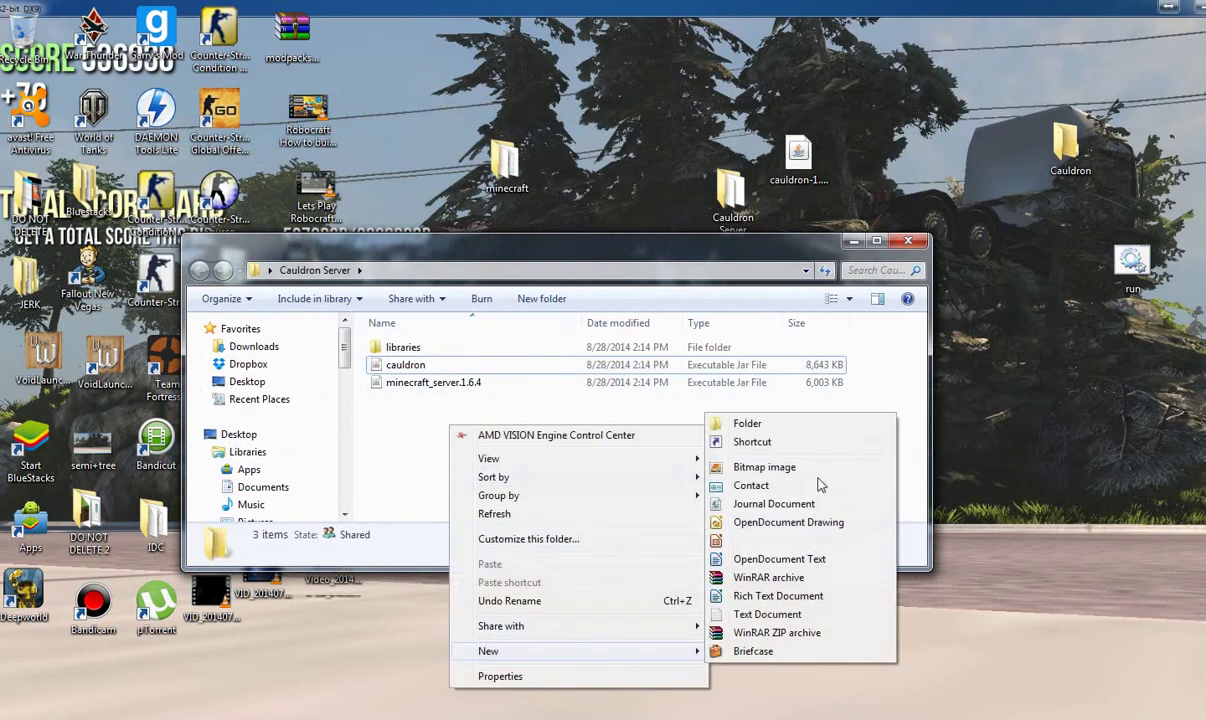
click(765, 613)
key(BackSpace)
text(run)
click(568, 461)
Edit the run file's launch line so -Xmx and -Xms both use 1G
double_click(490, 399)
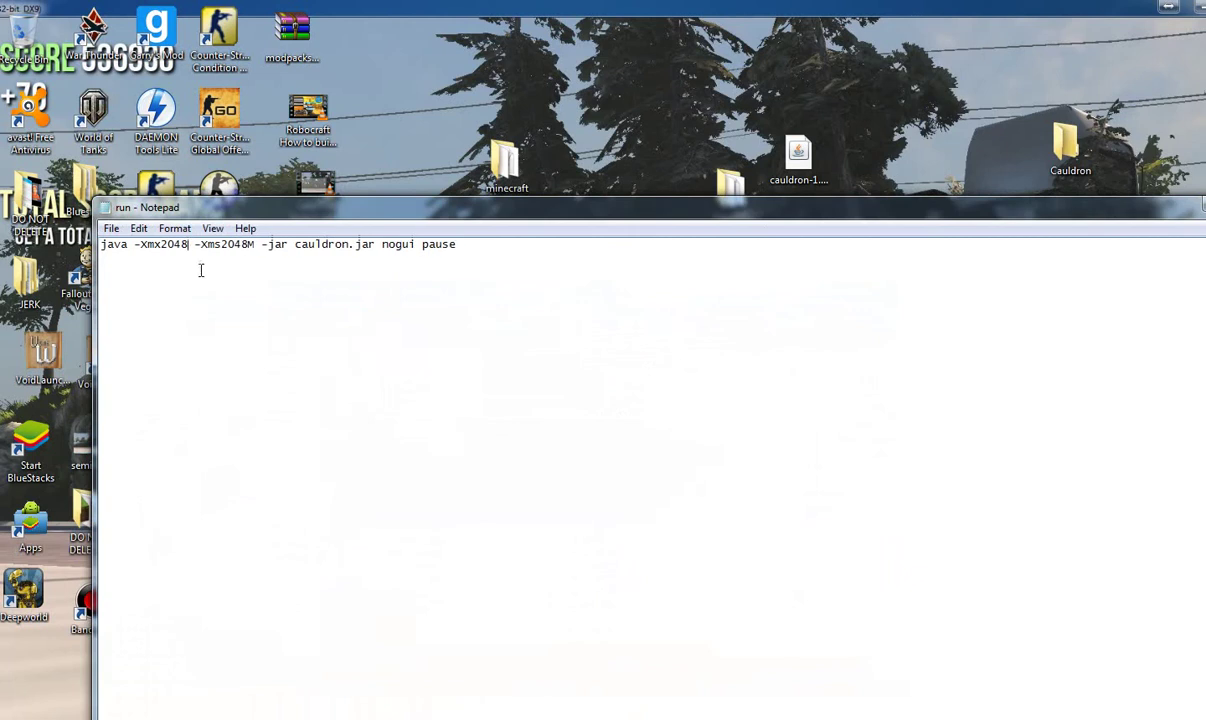
text(G)
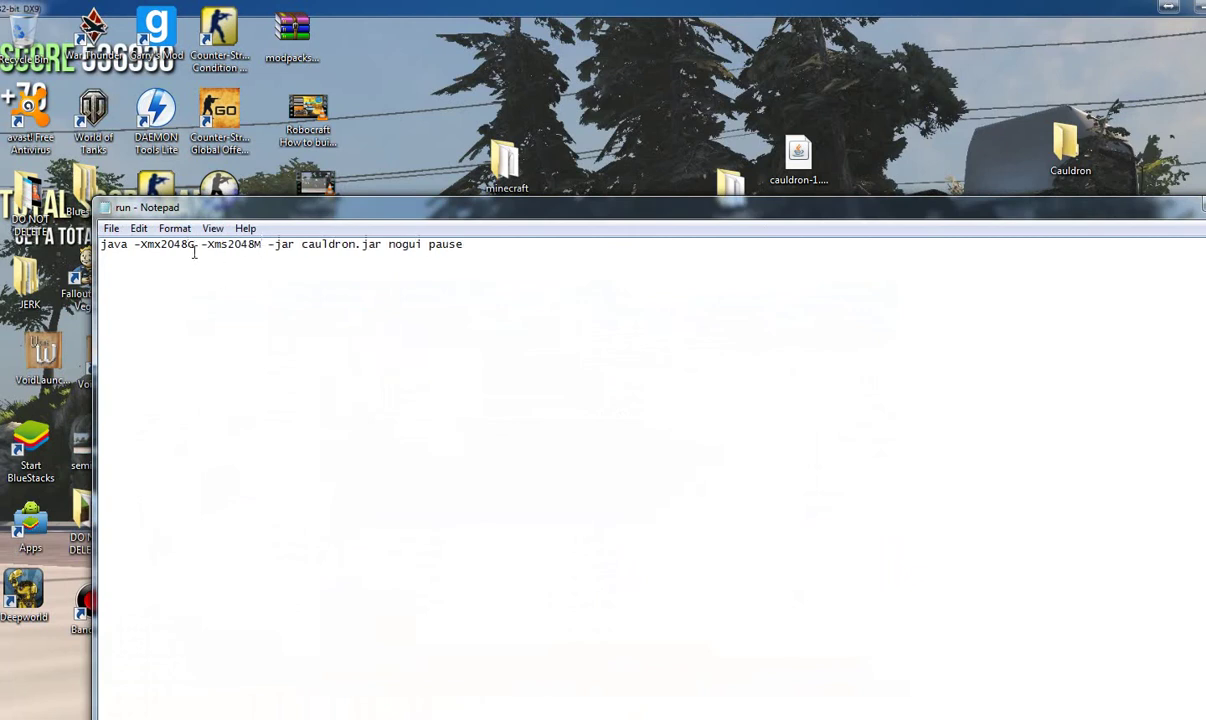
key(BackSpace)
key(BackSpace)
key(BackSpace)
key(BackSpace)
key(BackSpace)
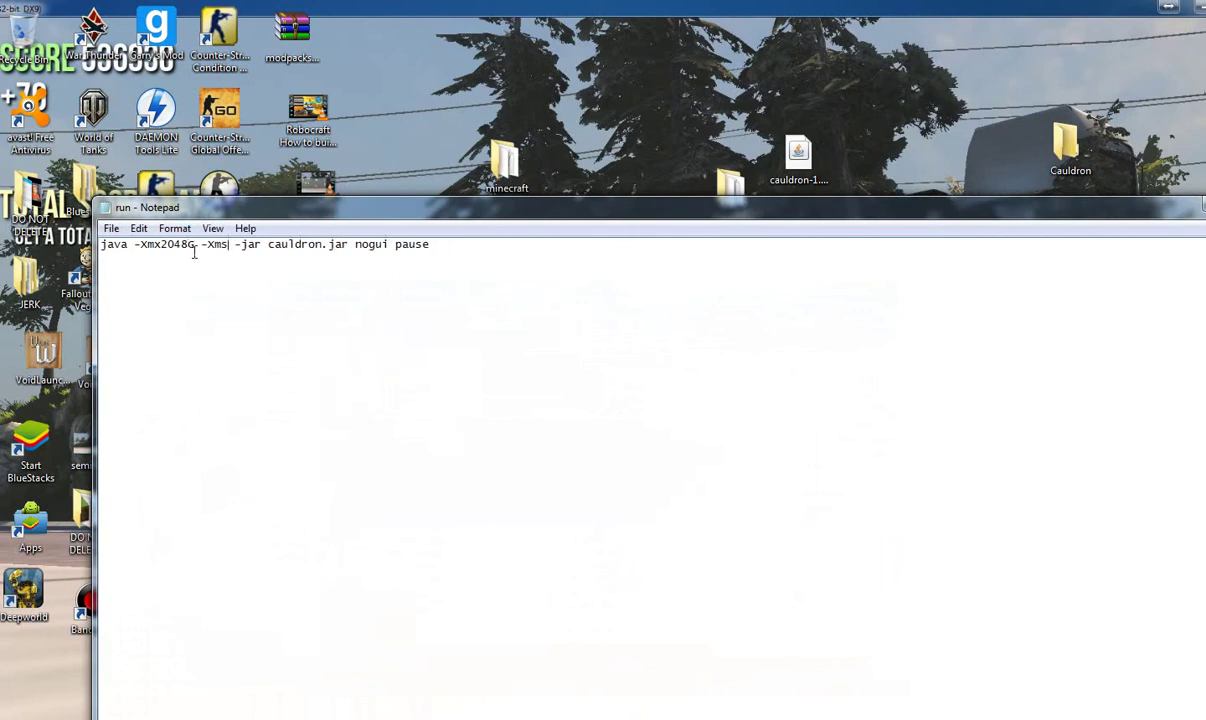
text(1)
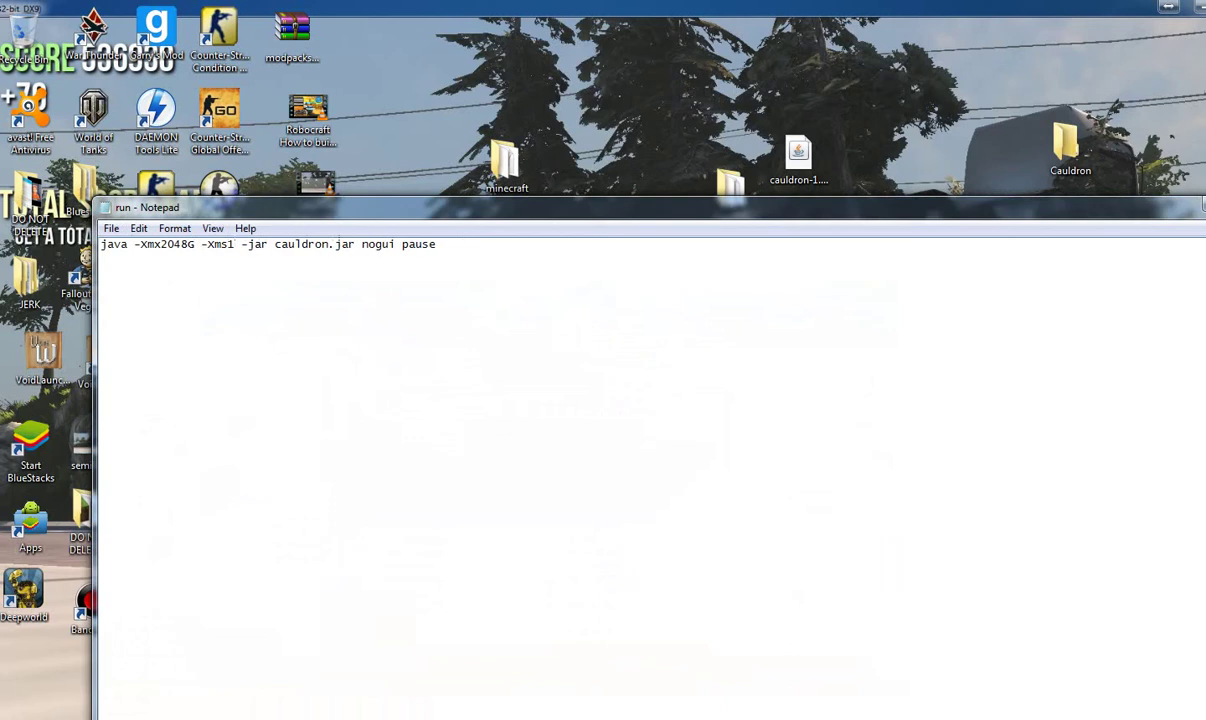
text(G)
click(188, 244)
key(BackSpace)
key(BackSpace)
key(BackSpace)
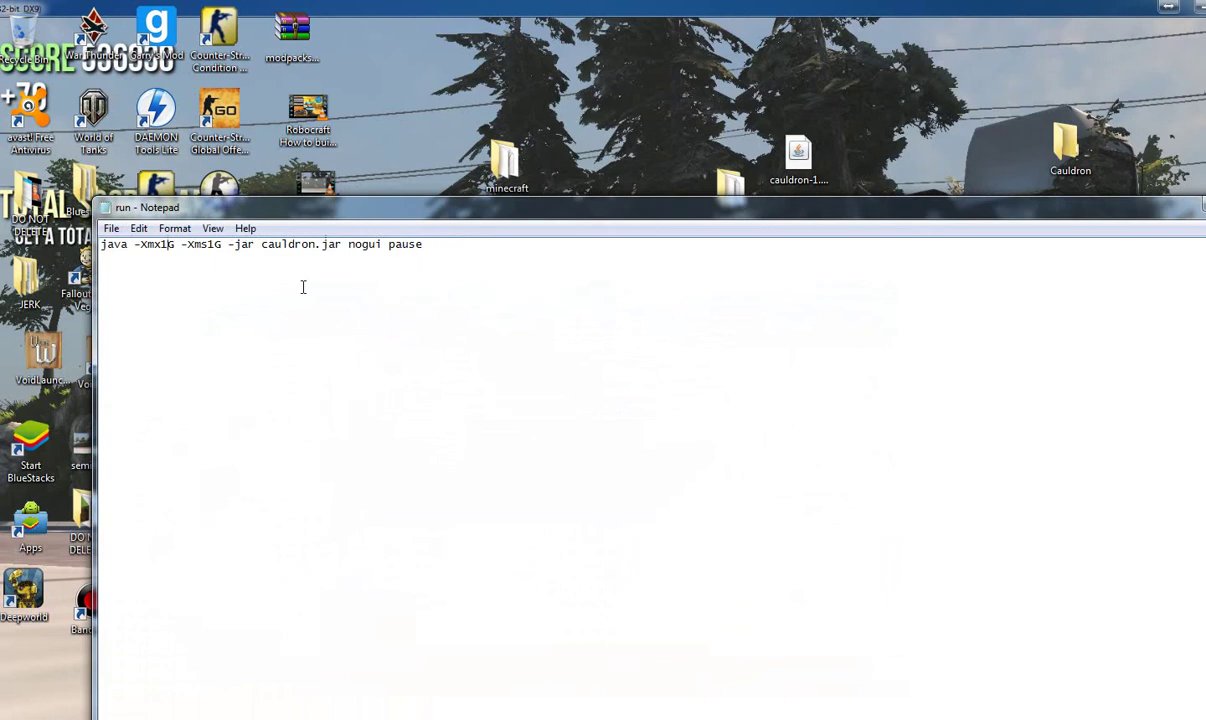
Save the launch script as run.bat with Save as type All Files
drag(158, 210, 230, 213)
click(182, 231)
click(237, 307)
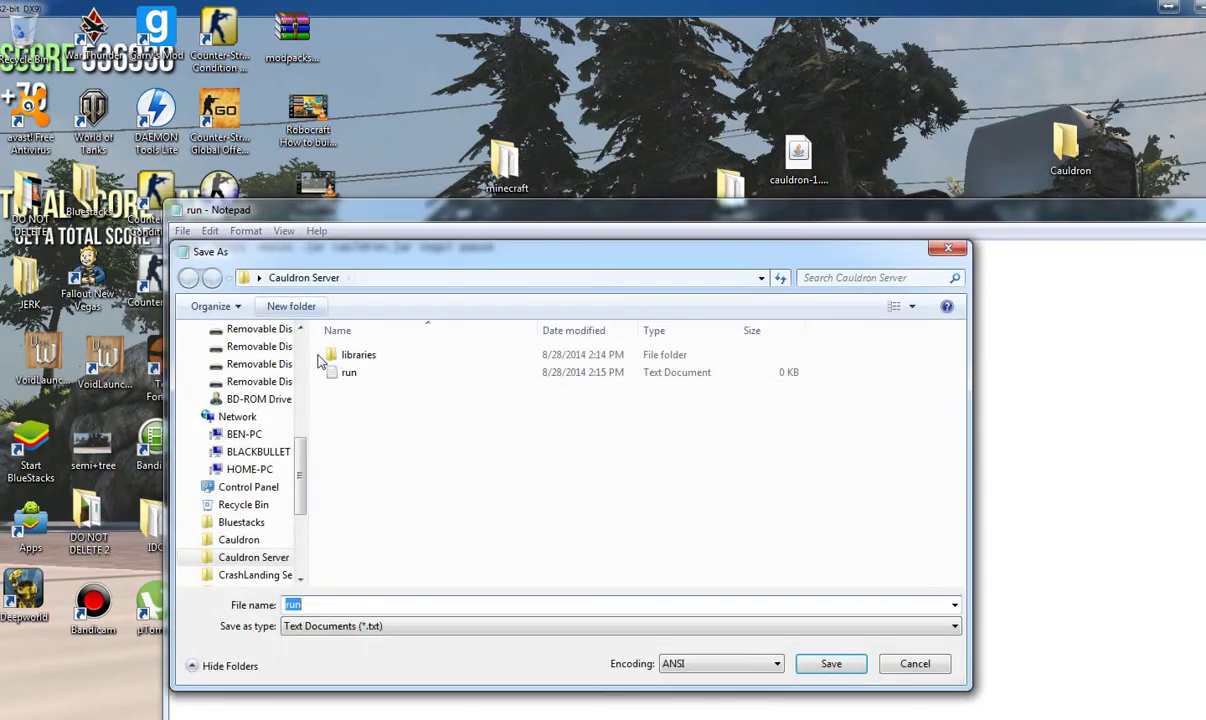
click(356, 628)
click(350, 655)
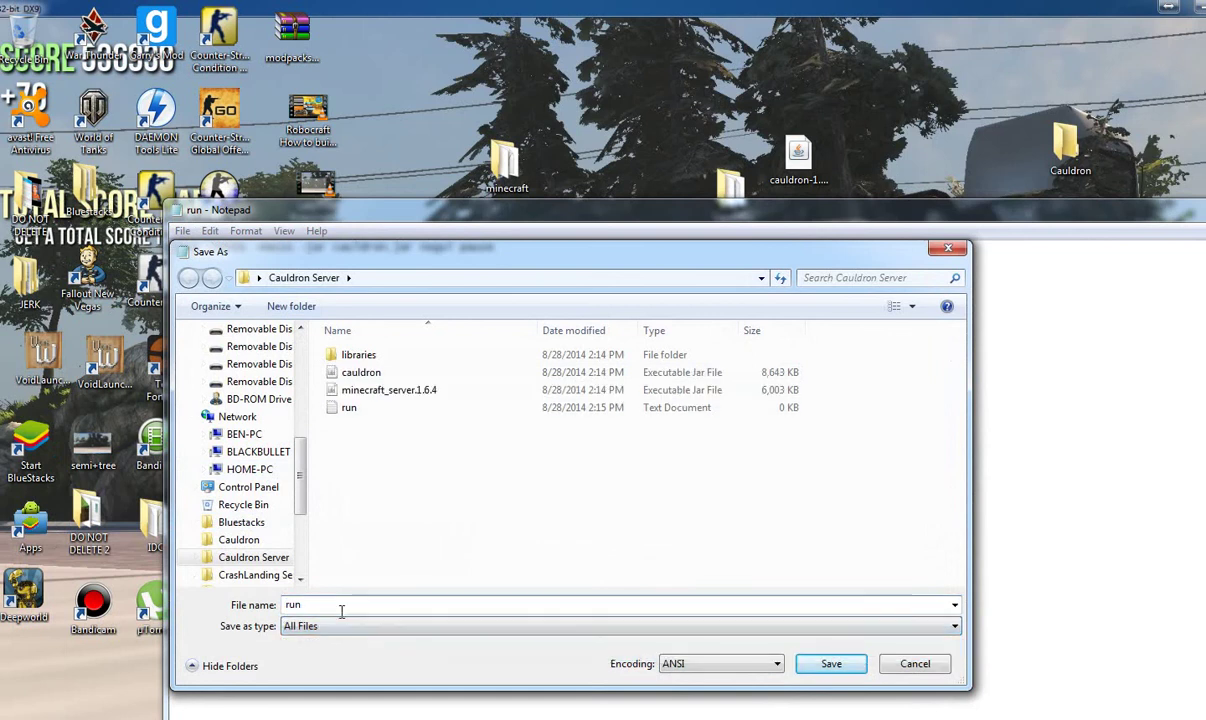
text(bat)
click(830, 663)
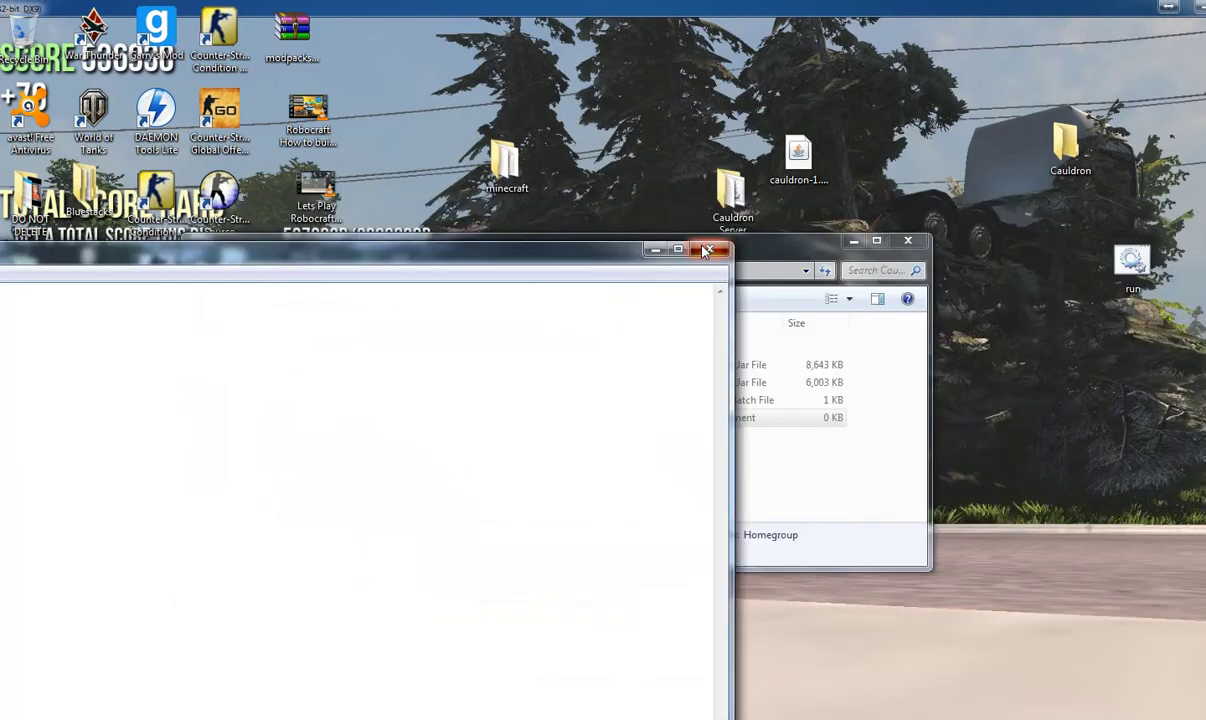
Close Notepad and delete the empty run text file from the Cauldron Server folder
click(707, 249)
key(Delete)
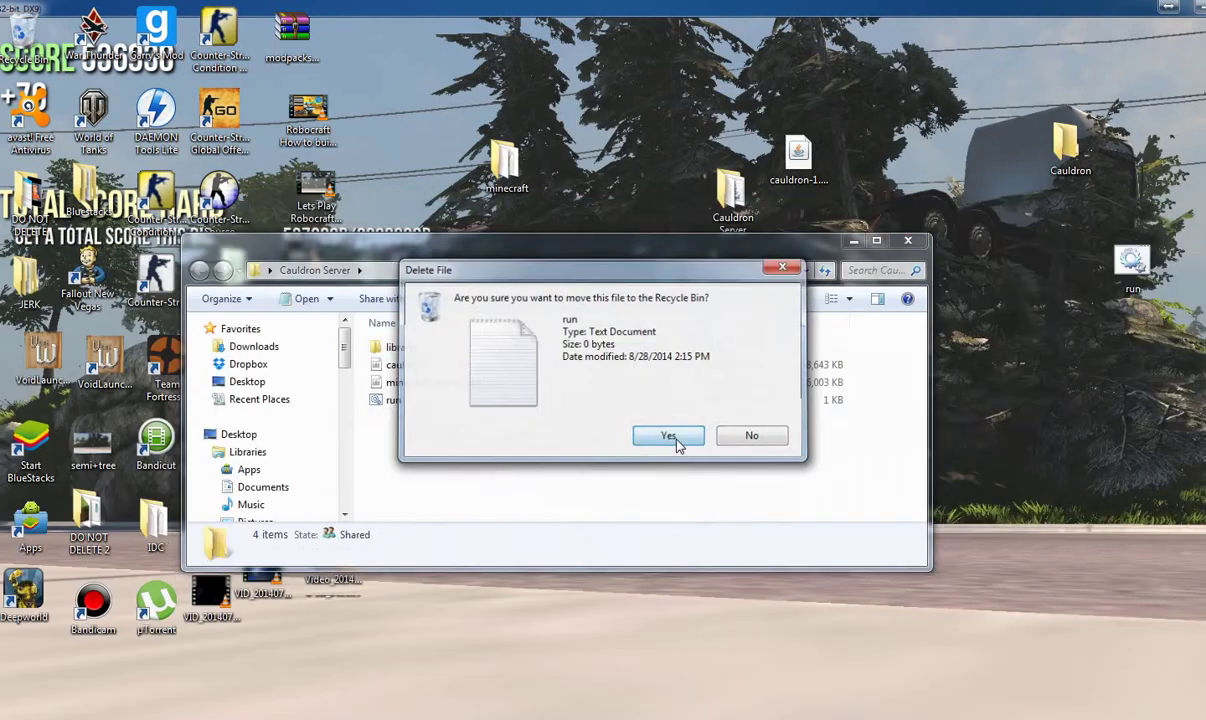
click(672, 437)
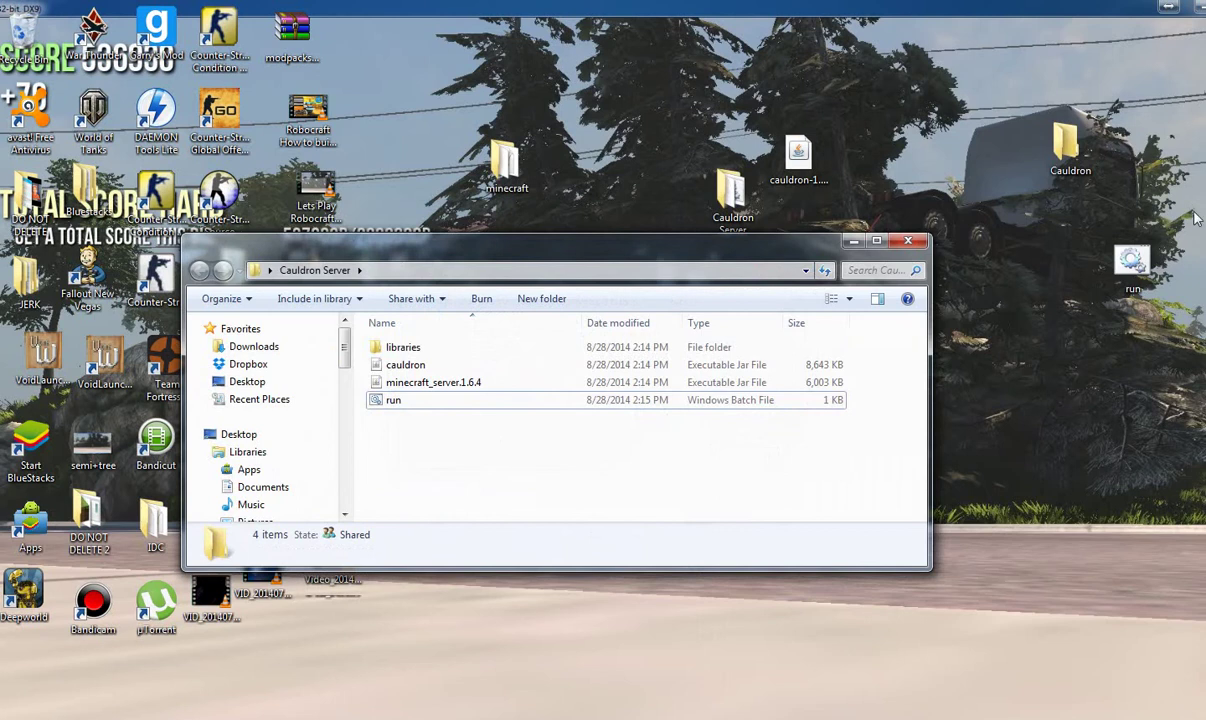
Move the old desktop run icon to the Recycle Bin and maximize the Cauldron Server window
click(1133, 263)
drag(1138, 265, 22, 42)
drag(636, 245, 680, 150)
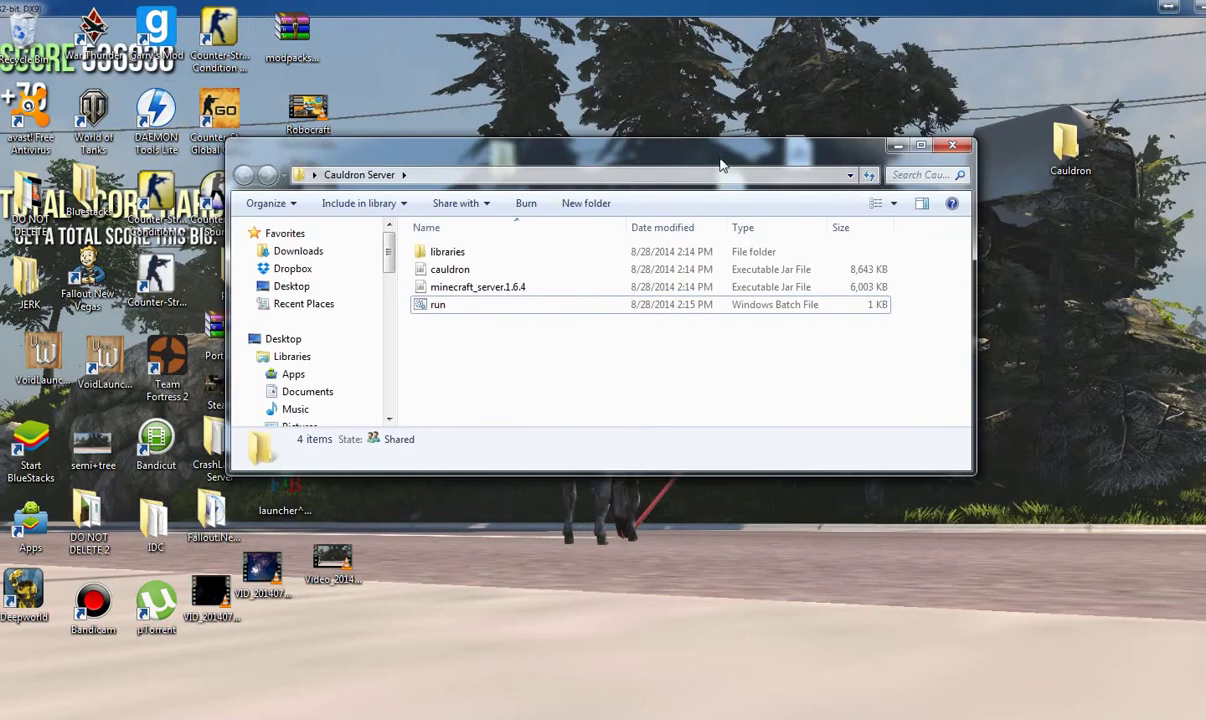
click(922, 146)
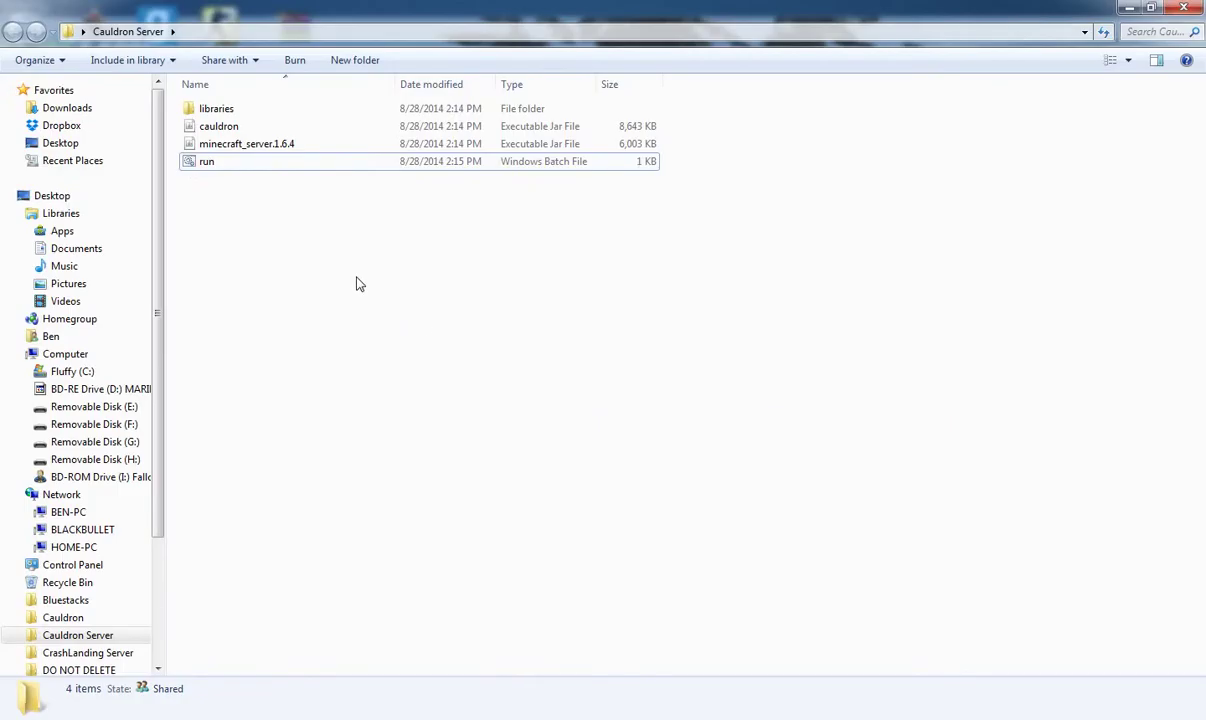
Start the Cauldron server from run.bat until Done, then launch the Minecraft Launcher from Start
double_click(245, 172)
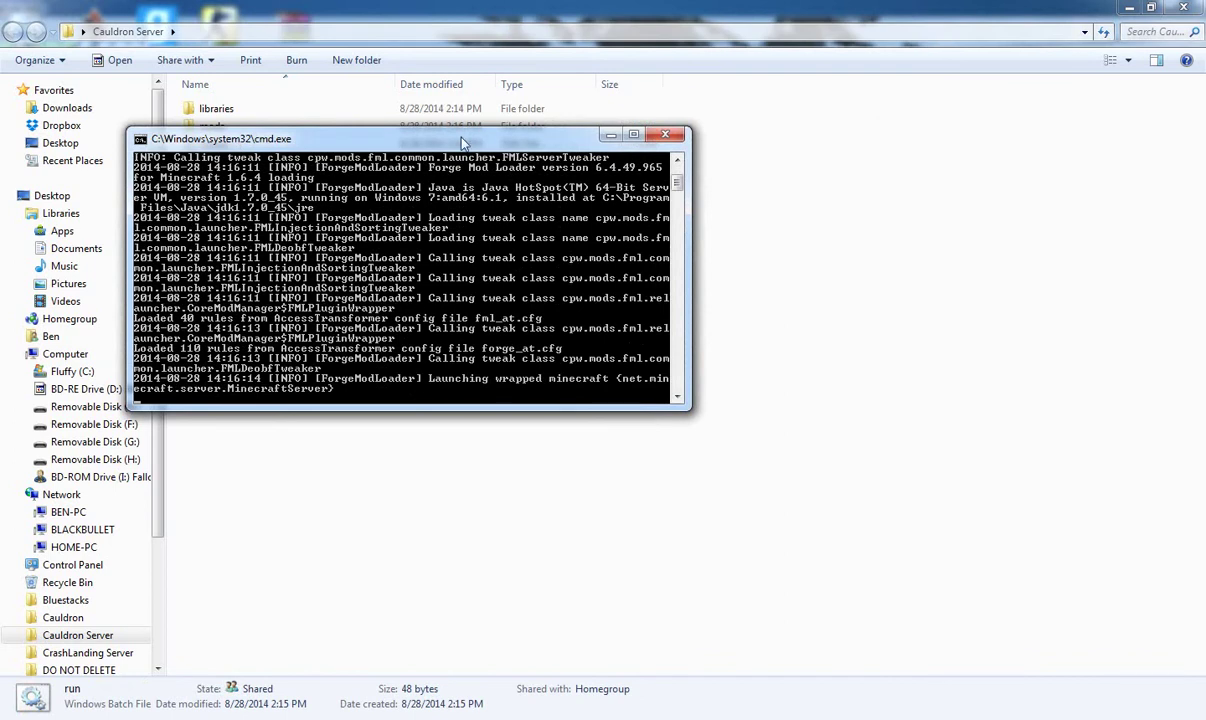
drag(438, 137, 1200, 84)
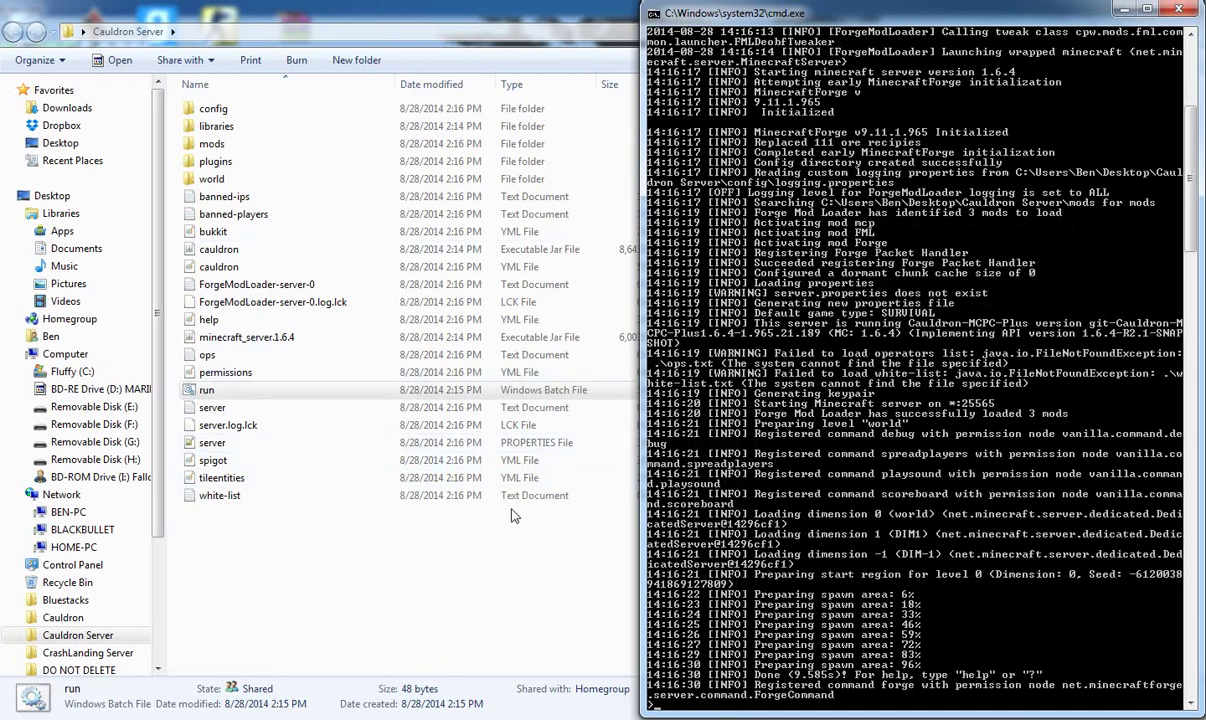
key(super)
click(70, 150)
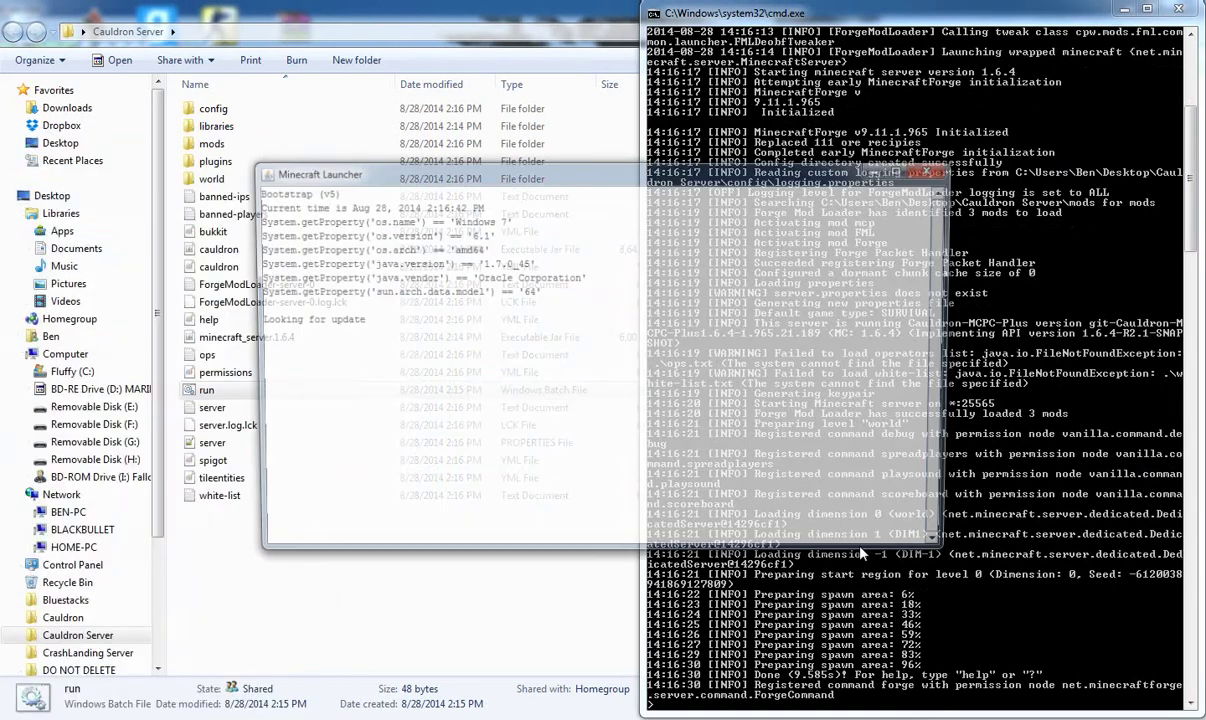
Look over the new plugins and mods folders, then select the Forge launcher profile
click(210, 157)
click(210, 144)
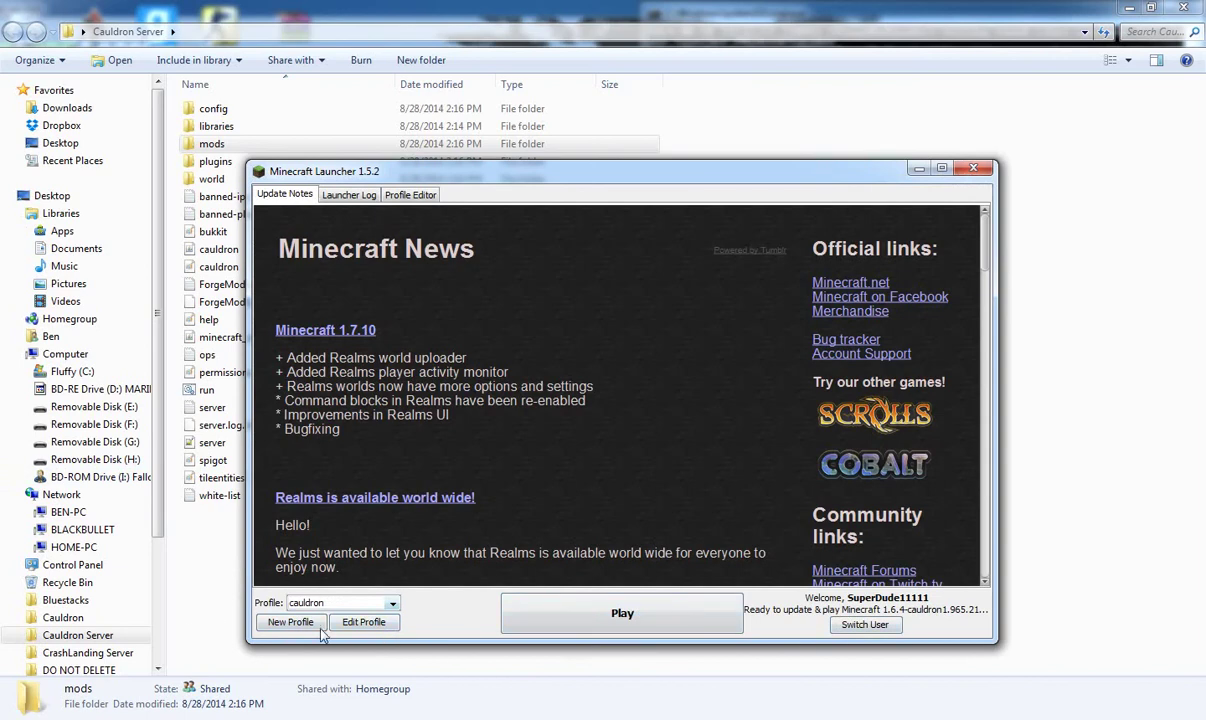
click(345, 605)
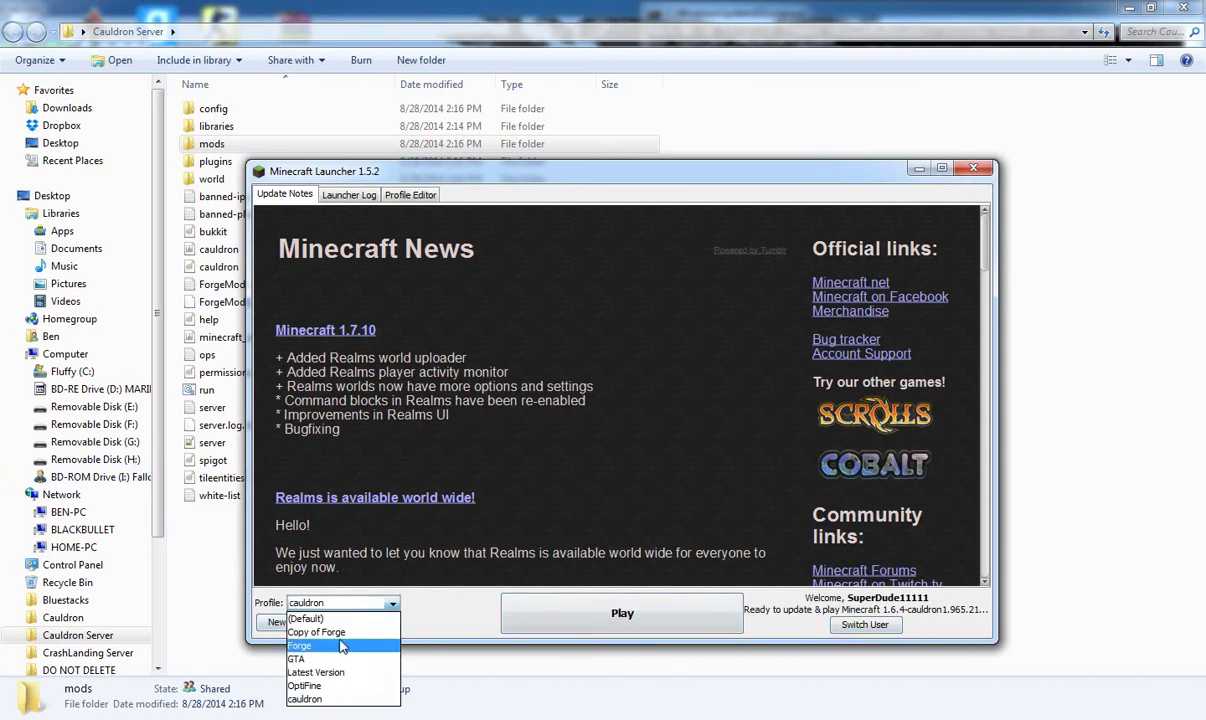
click(330, 645)
Re-save the Forge profile on release 1.6.4-Forge9.11.1.965 and launch the game, viewing the log
click(363, 622)
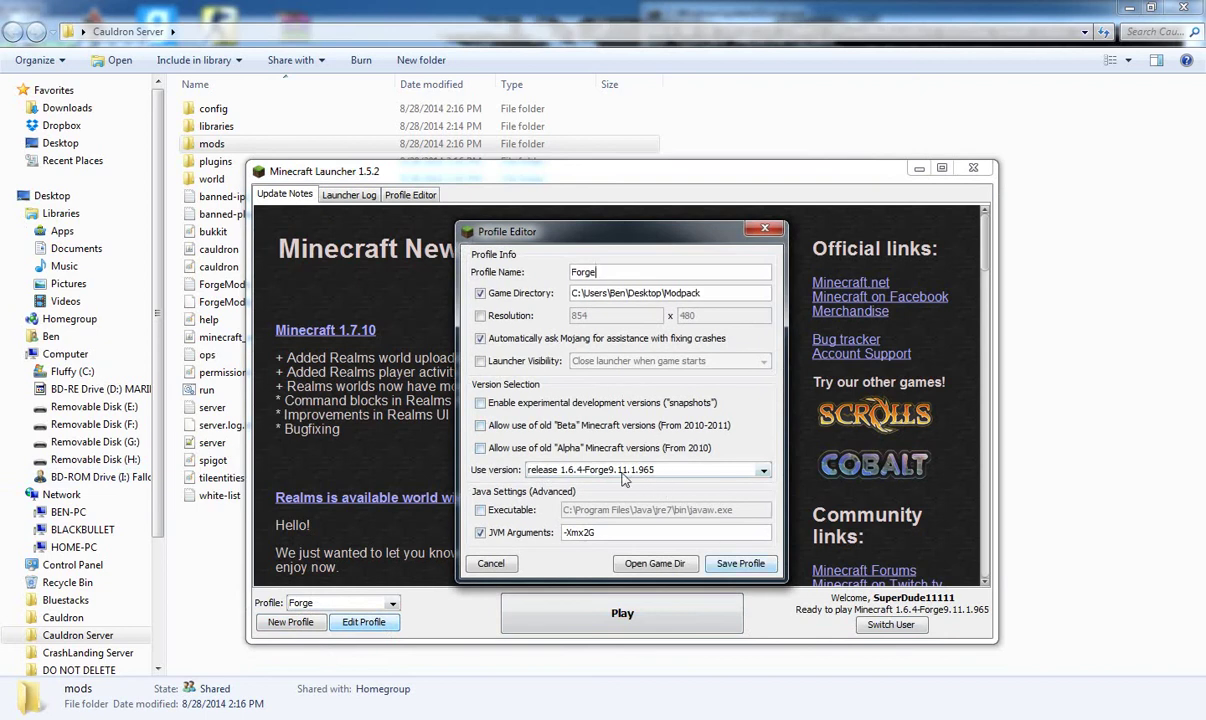
click(740, 564)
click(694, 608)
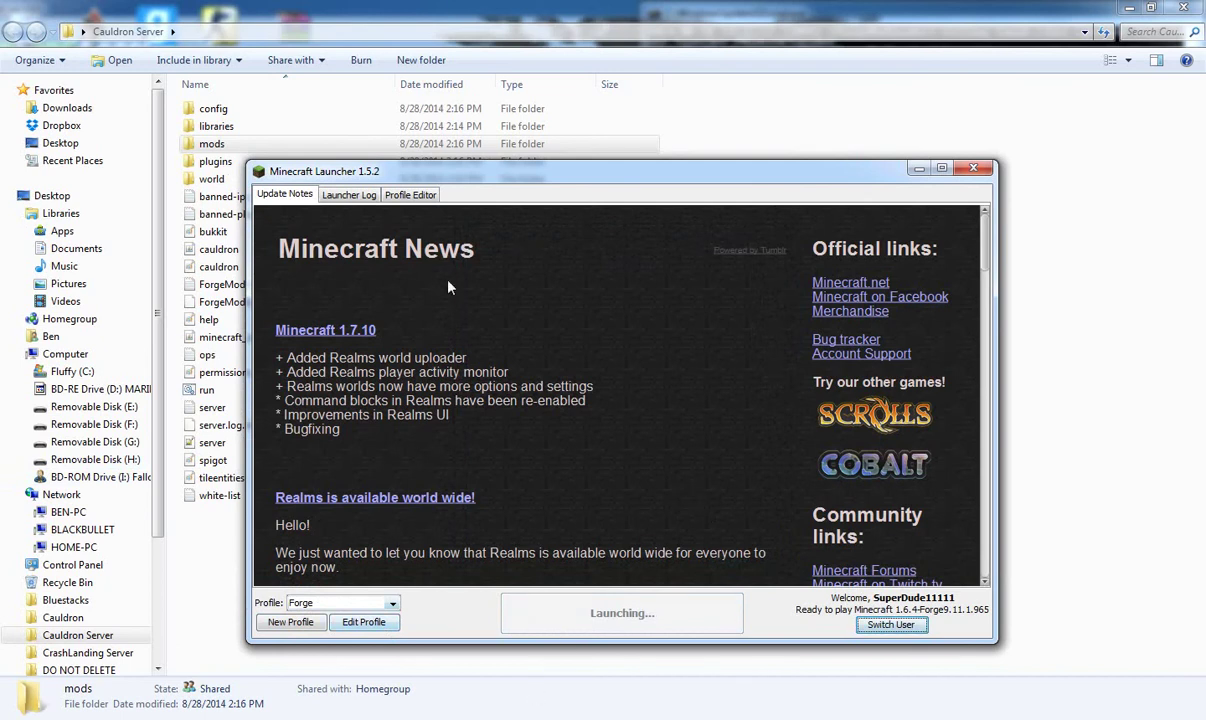
click(373, 197)
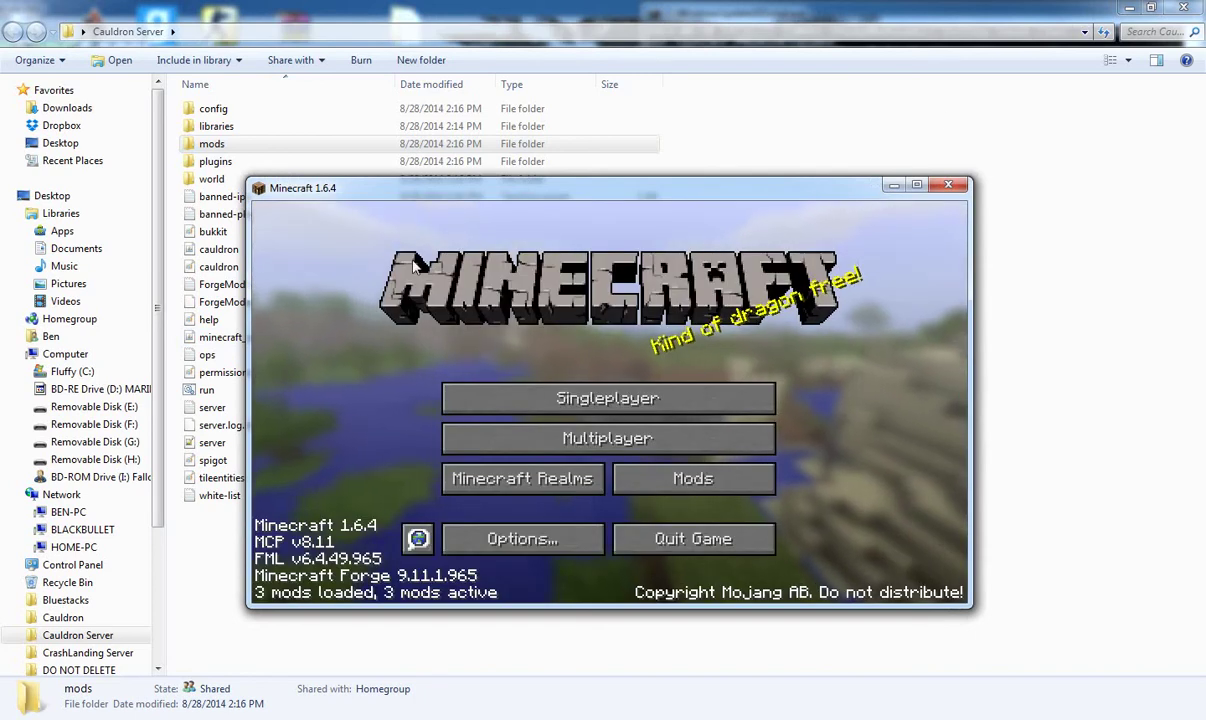
Maximize the Minecraft 1.6.4 Forge window once it reaches the title screen with 3 mods
click(916, 185)
Open the multiplayer screen, then start cmd as administrator from the Start menu search
click(556, 404)
key(super)
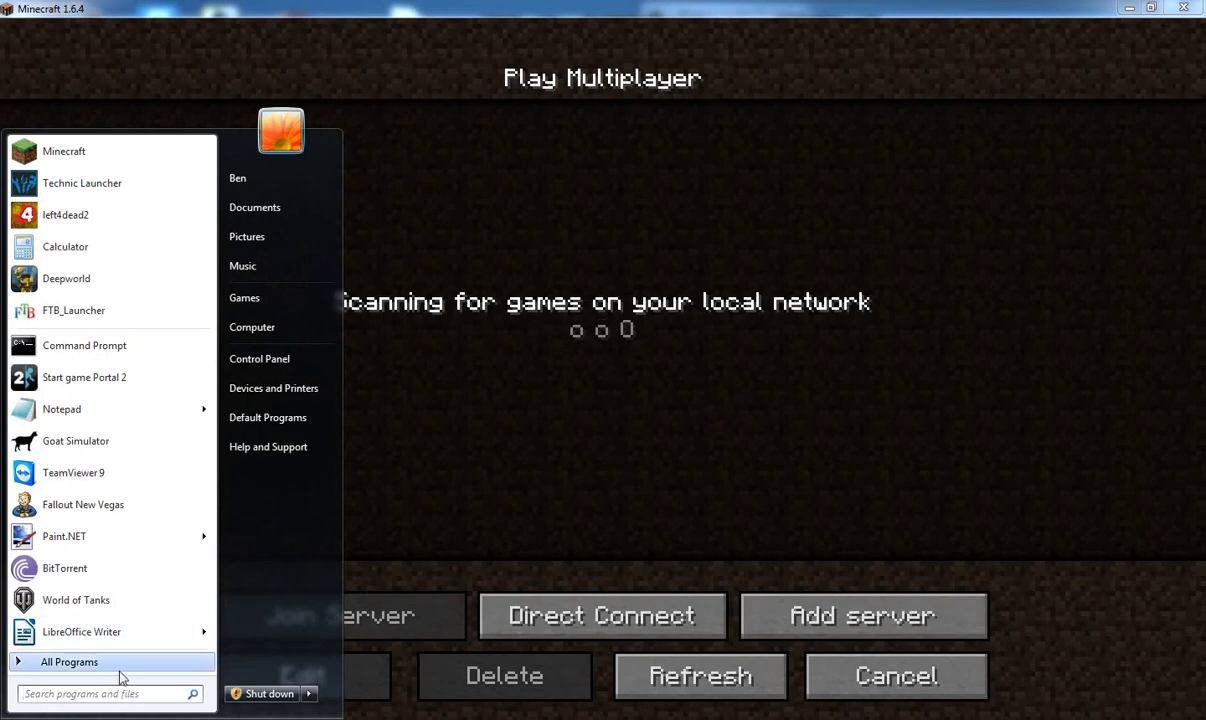
text(ipc)
key(BackSpace)
key(BackSpace)
key(BackSpace)
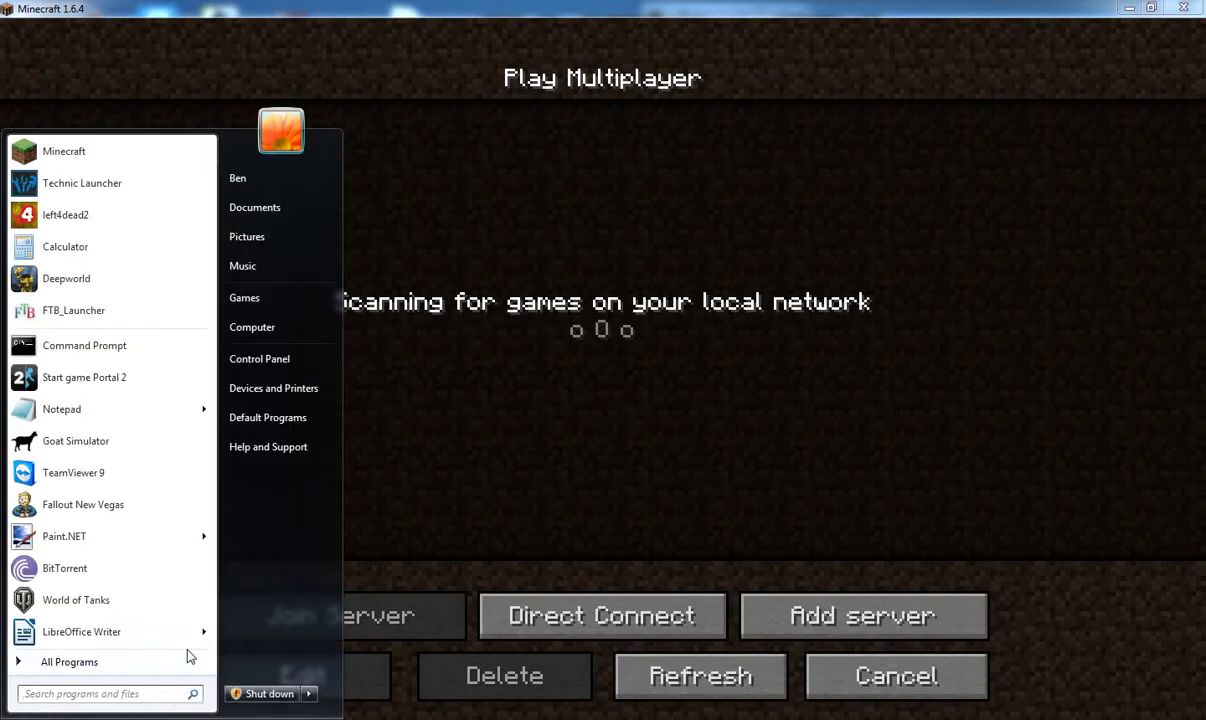
text(cmd)
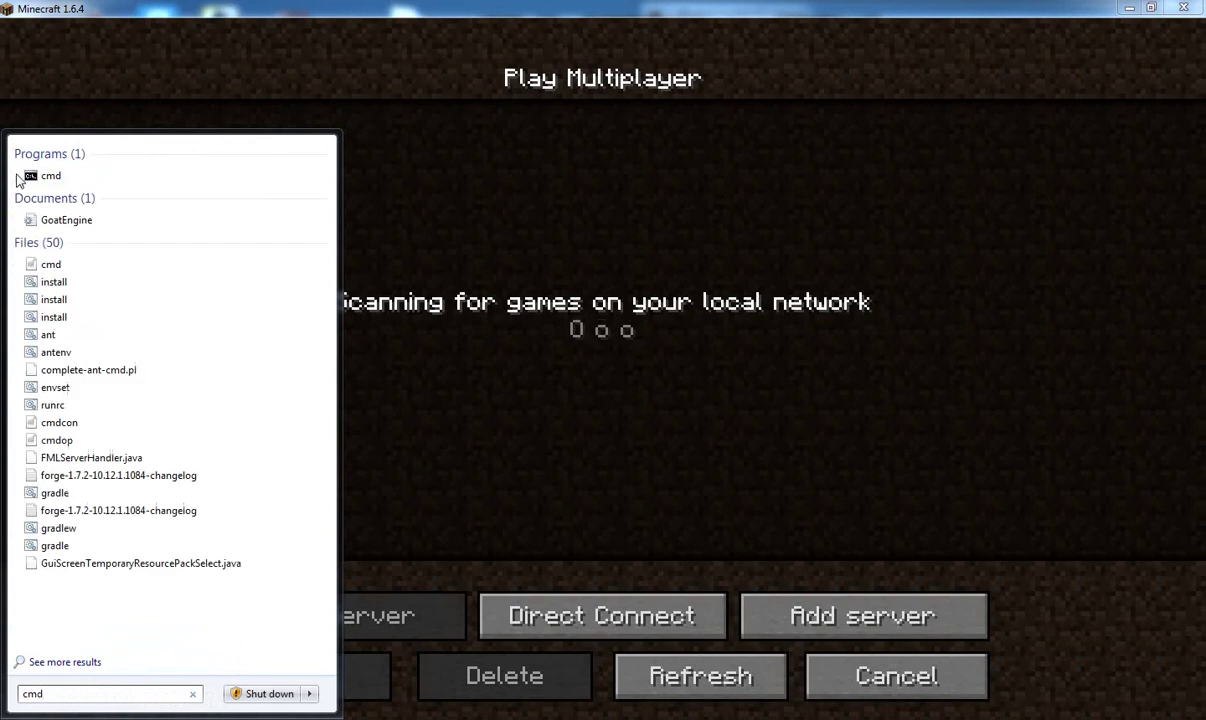
right_click(36, 175)
click(80, 201)
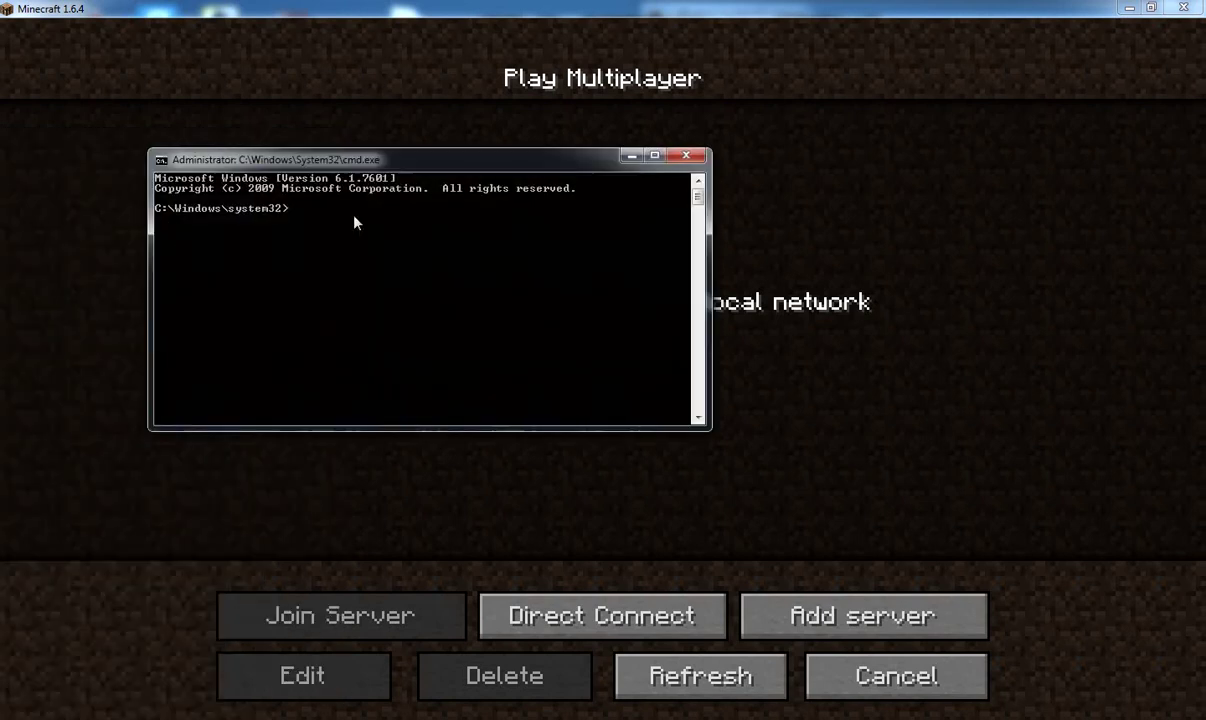
Run ipconfig and scroll to the Hamachi adapter's IPv4 address 25.7.107.172
text(ipconfig)
key(Return)
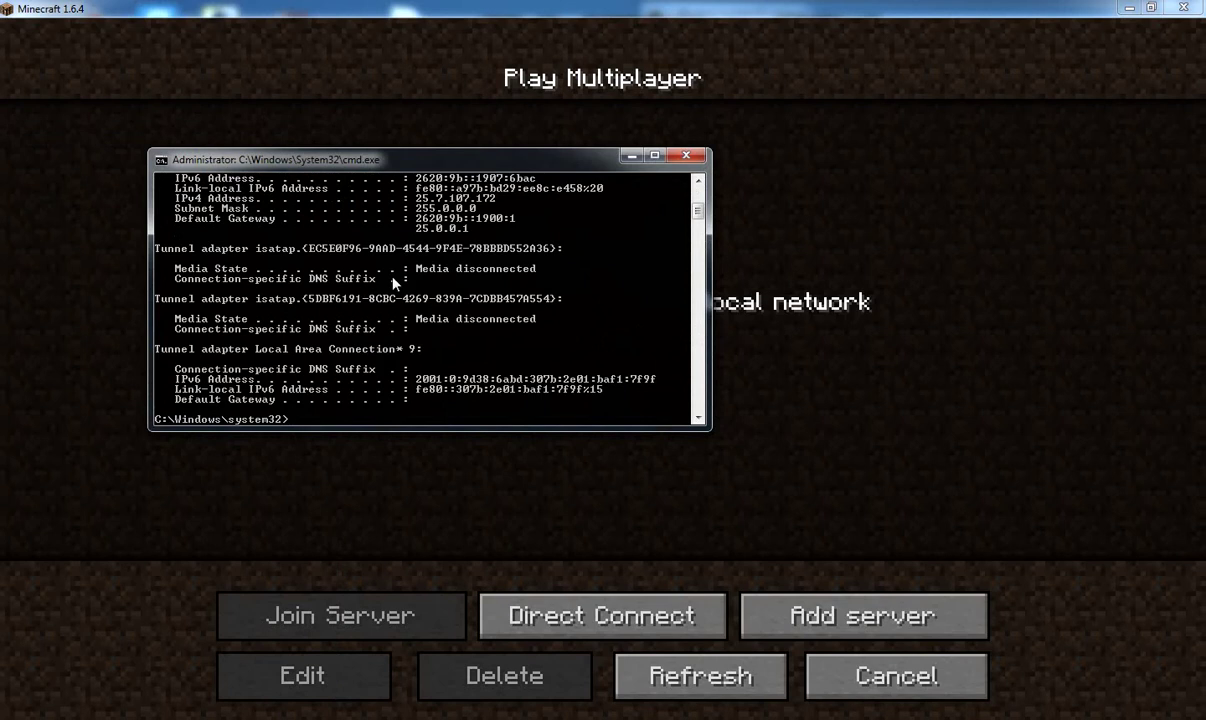
scroll(405, 275, up, 2)
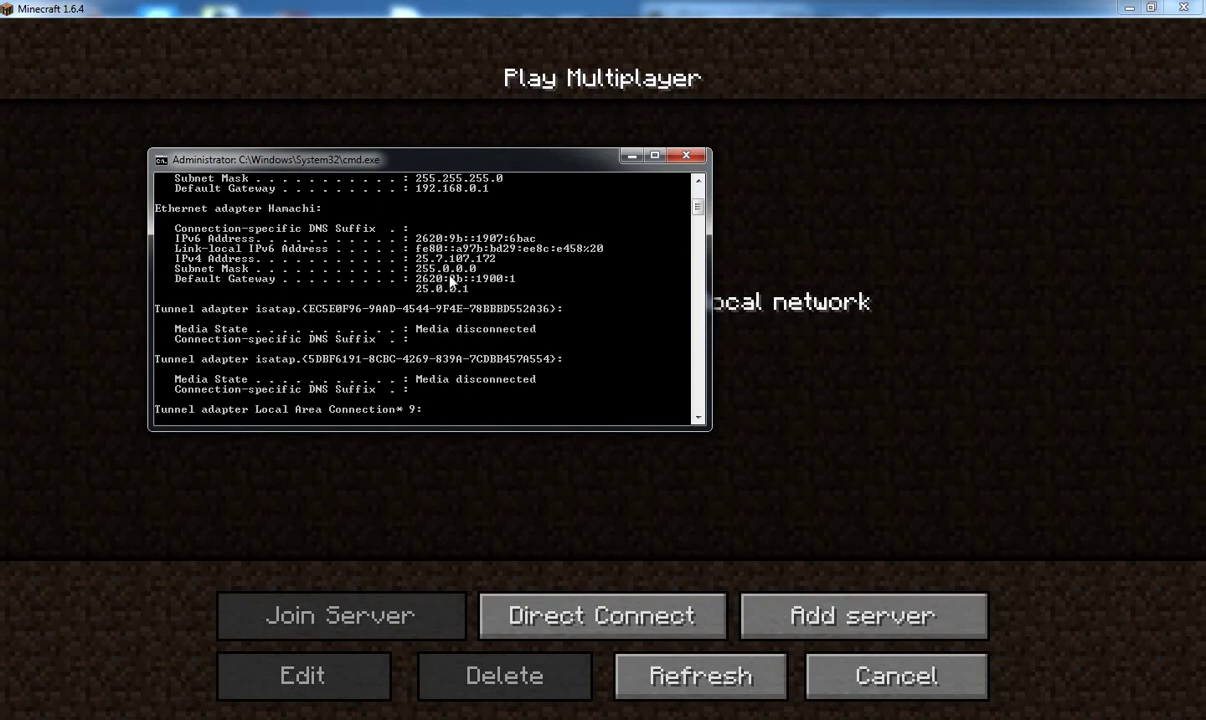
Add a server entry with address 25.7.107.172 and Hide Address set to Yes
click(748, 528)
click(802, 612)
text(15.)
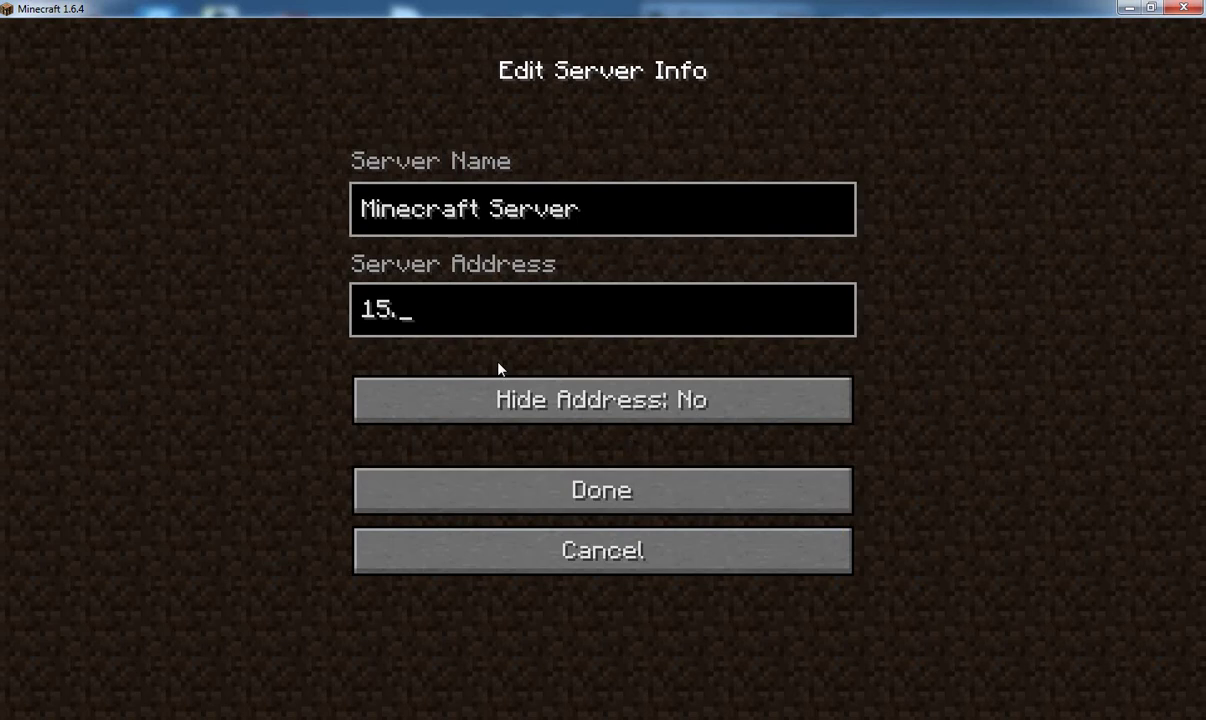
key(BackSpace)
key(BackSpace)
key(BackSpace)
text(25.7.)
mouse_move(996, 705)
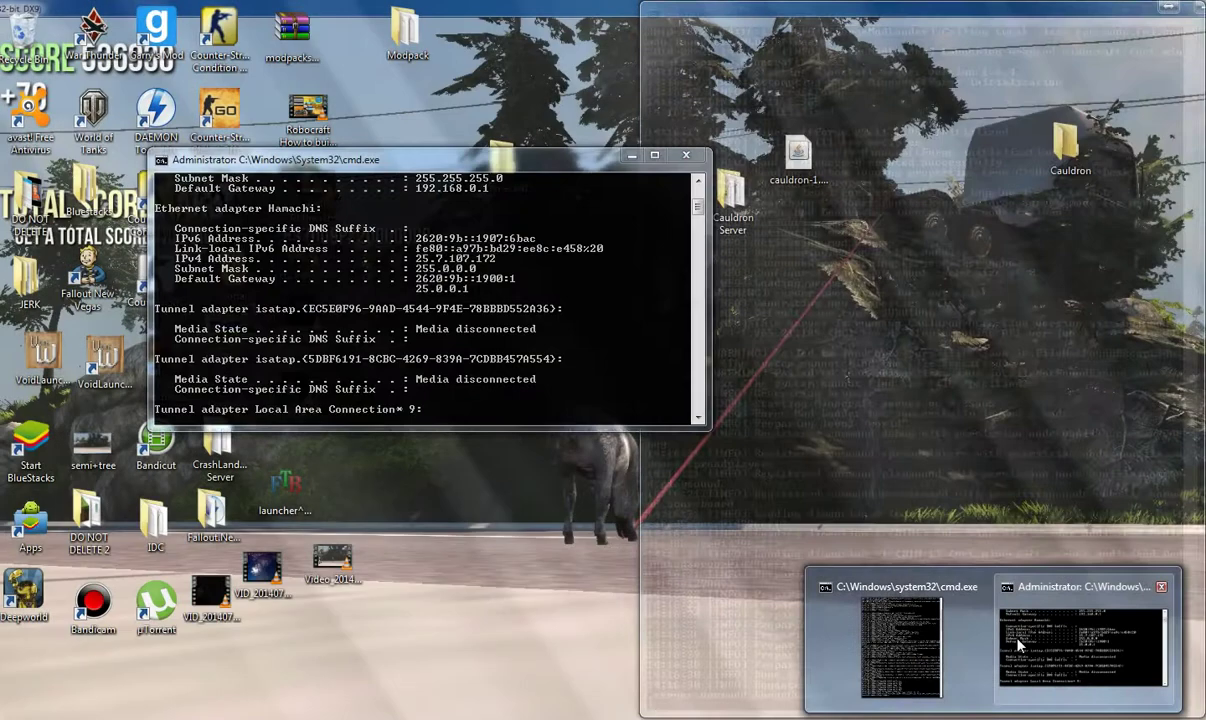
click(1085, 640)
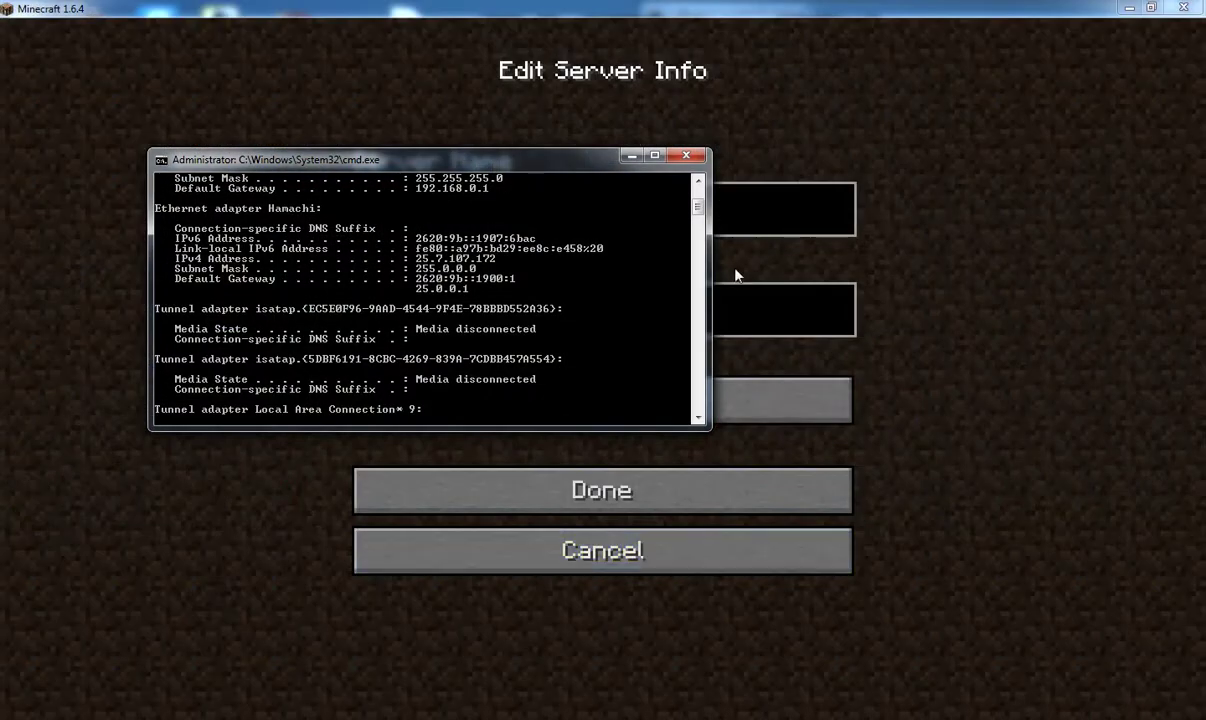
click(770, 302)
text(107.172)
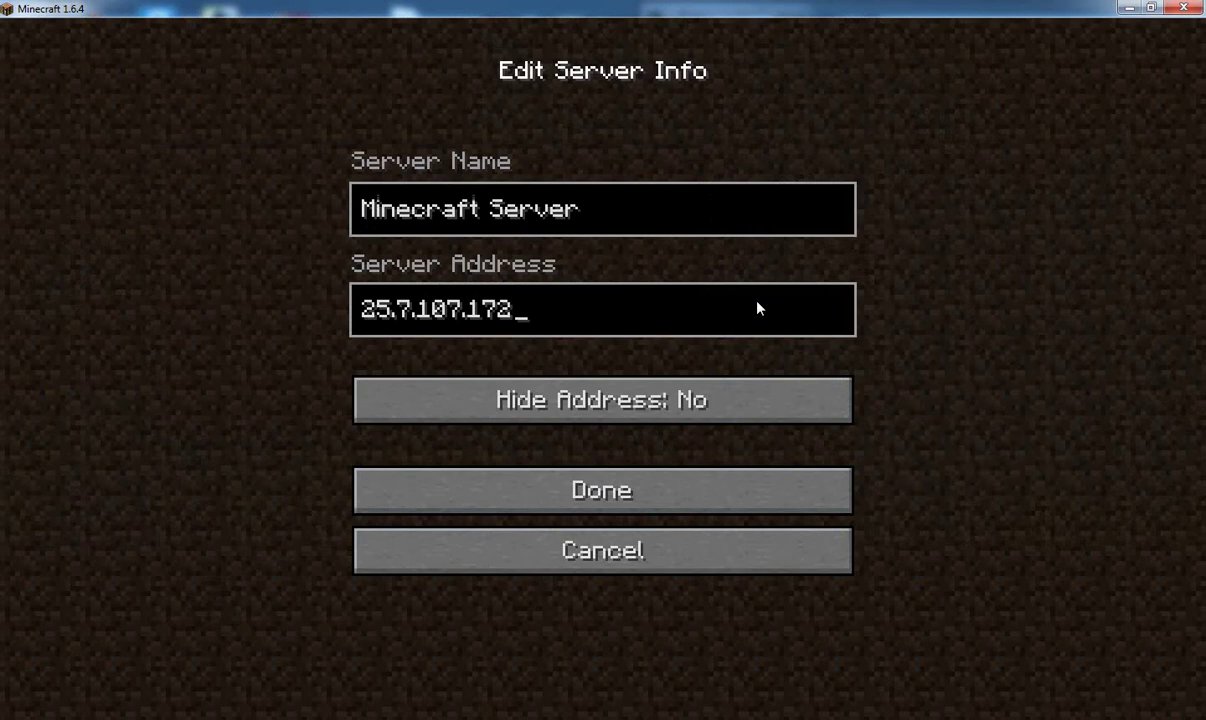
click(745, 395)
click(735, 502)
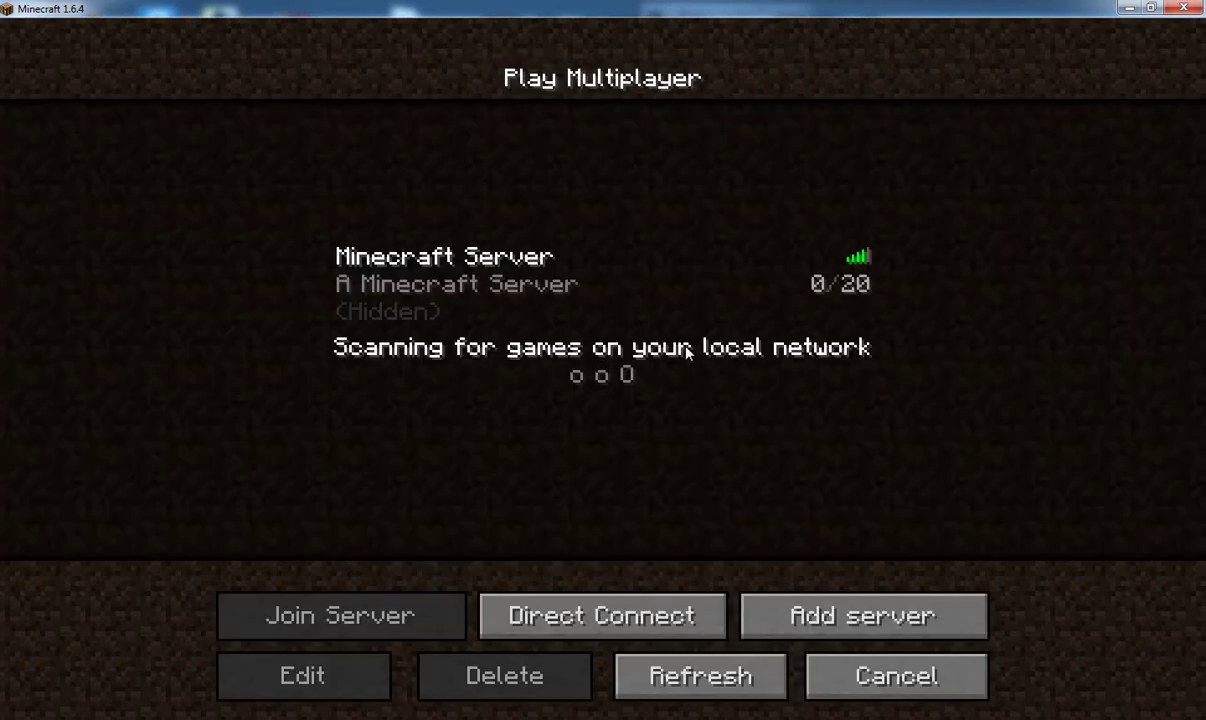
Select the Minecraft Server entry, confirm its details unchanged, and join it
click(601, 283)
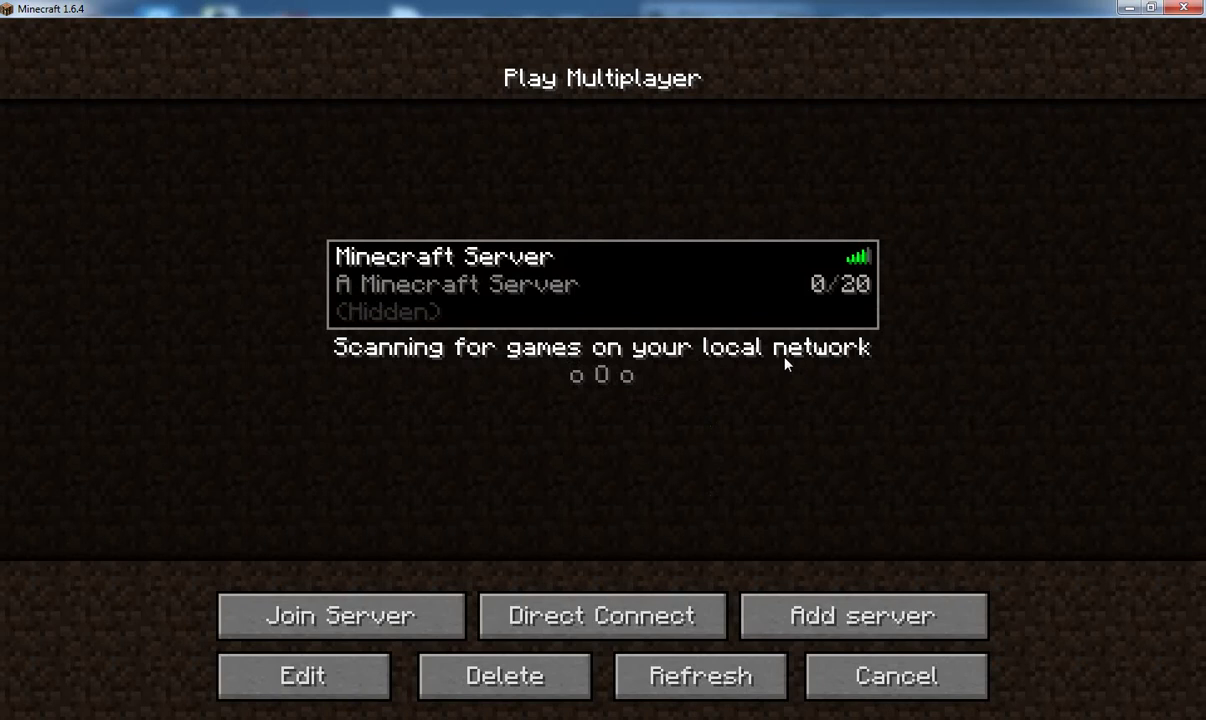
click(330, 688)
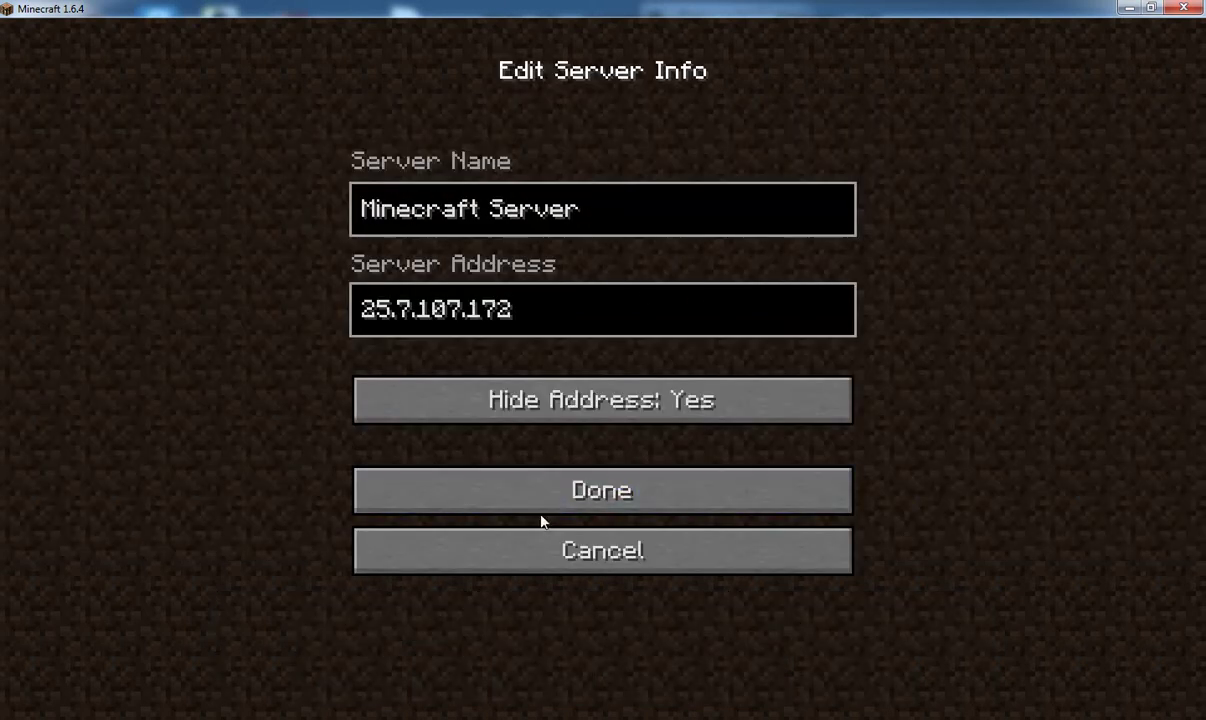
click(538, 488)
click(339, 614)
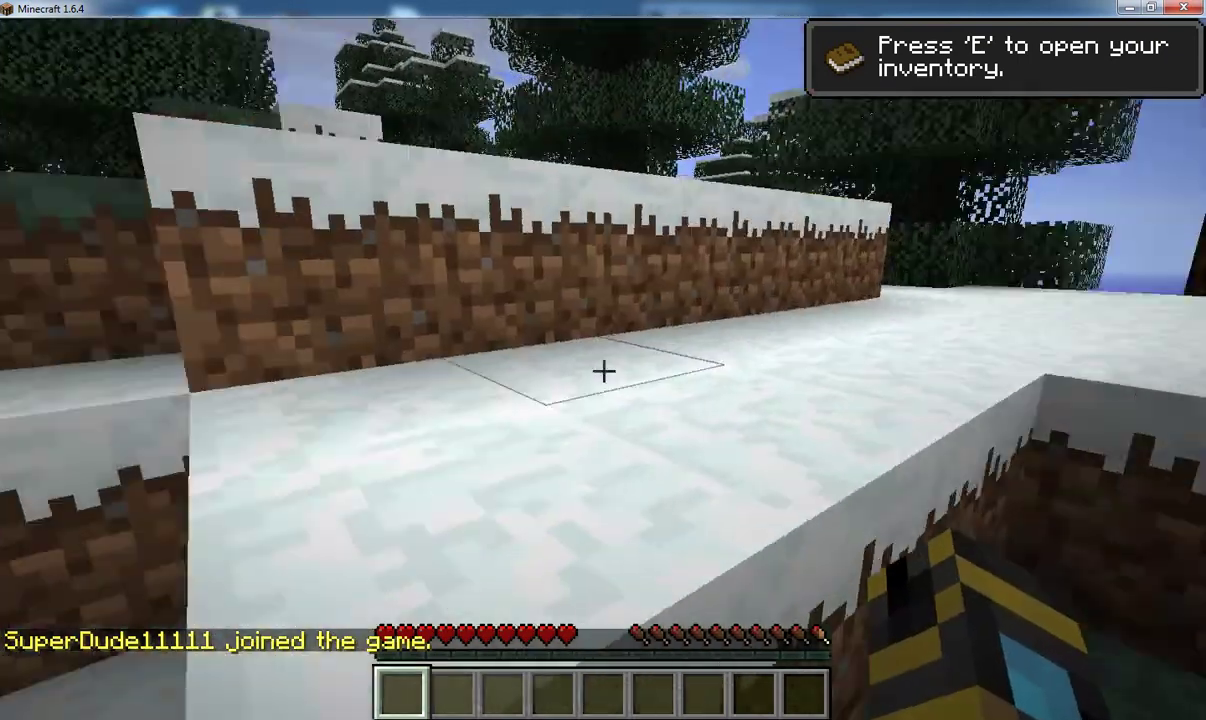
Switch to third-person view with the HUD hidden and walk the snowy shore up the cliff
key(e)
key(e)
key(F5)
key(F5)
key(F1)
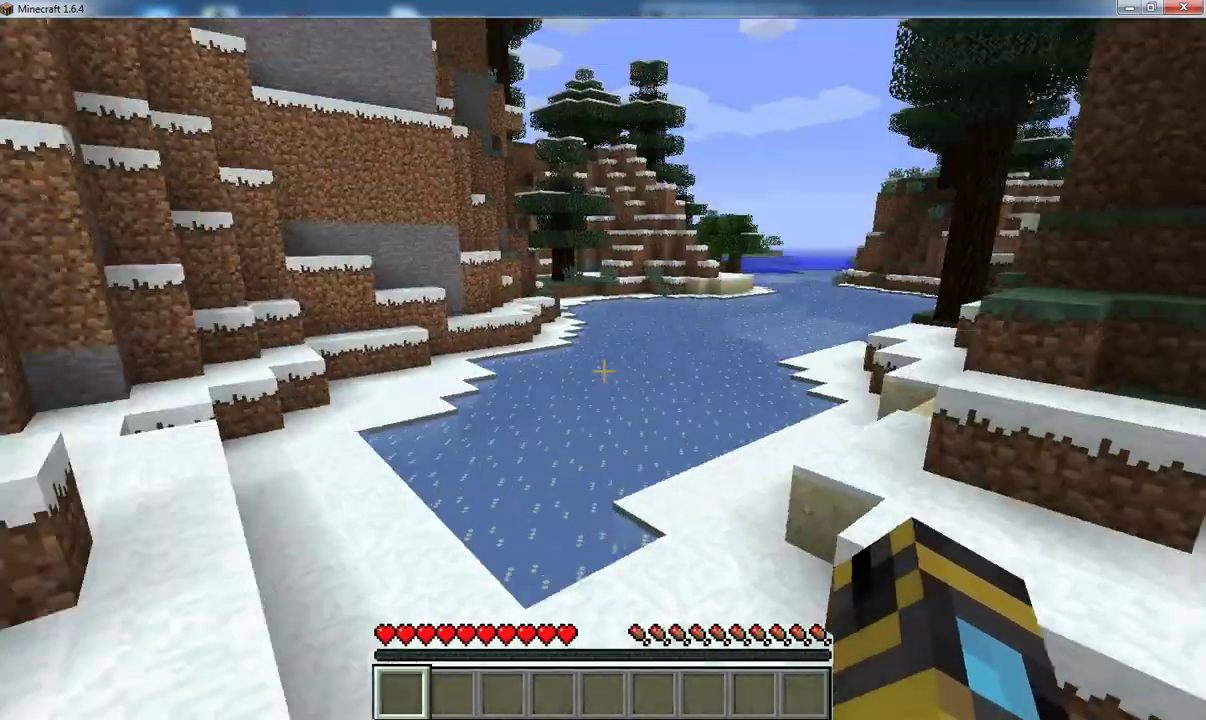
key(w)
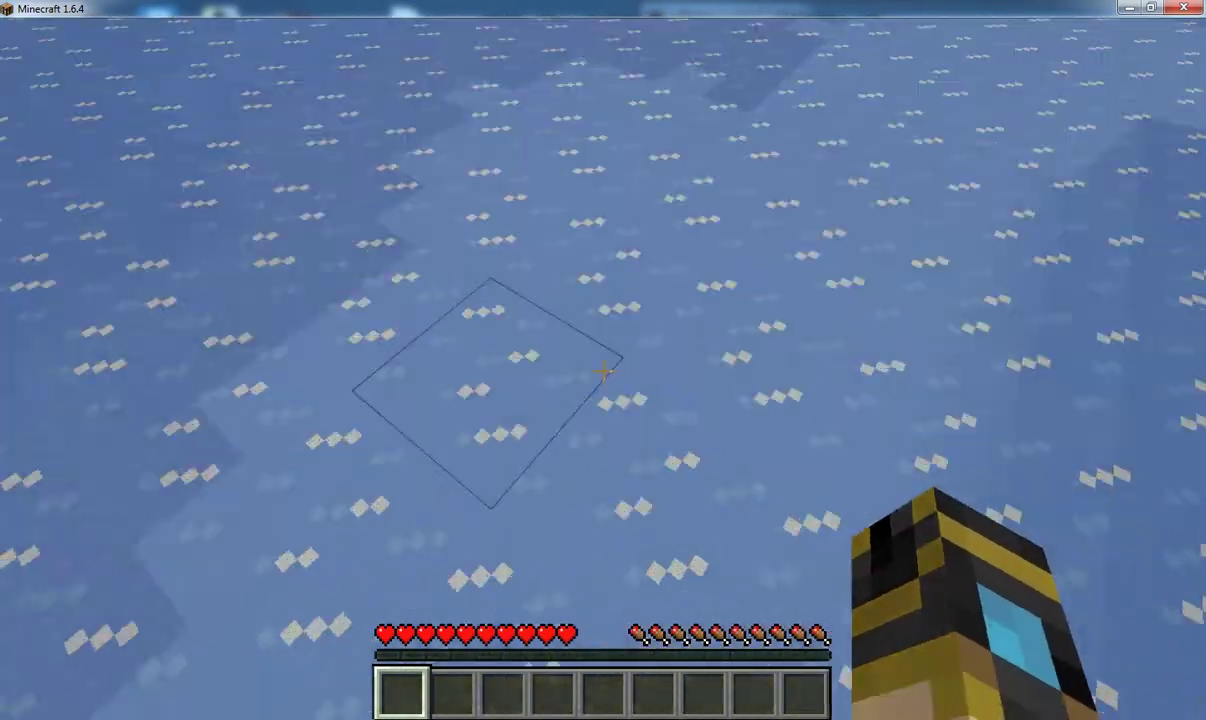
click(603, 371)
key(w)
key(w)
key(w)
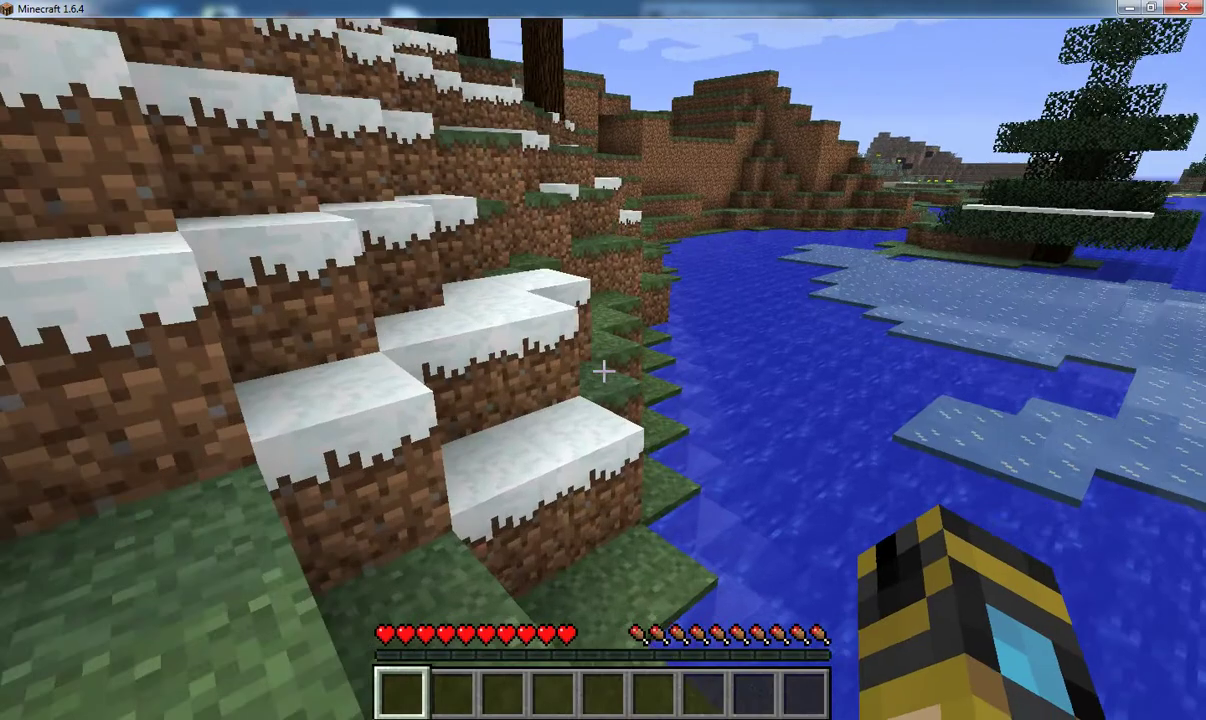
key(w)
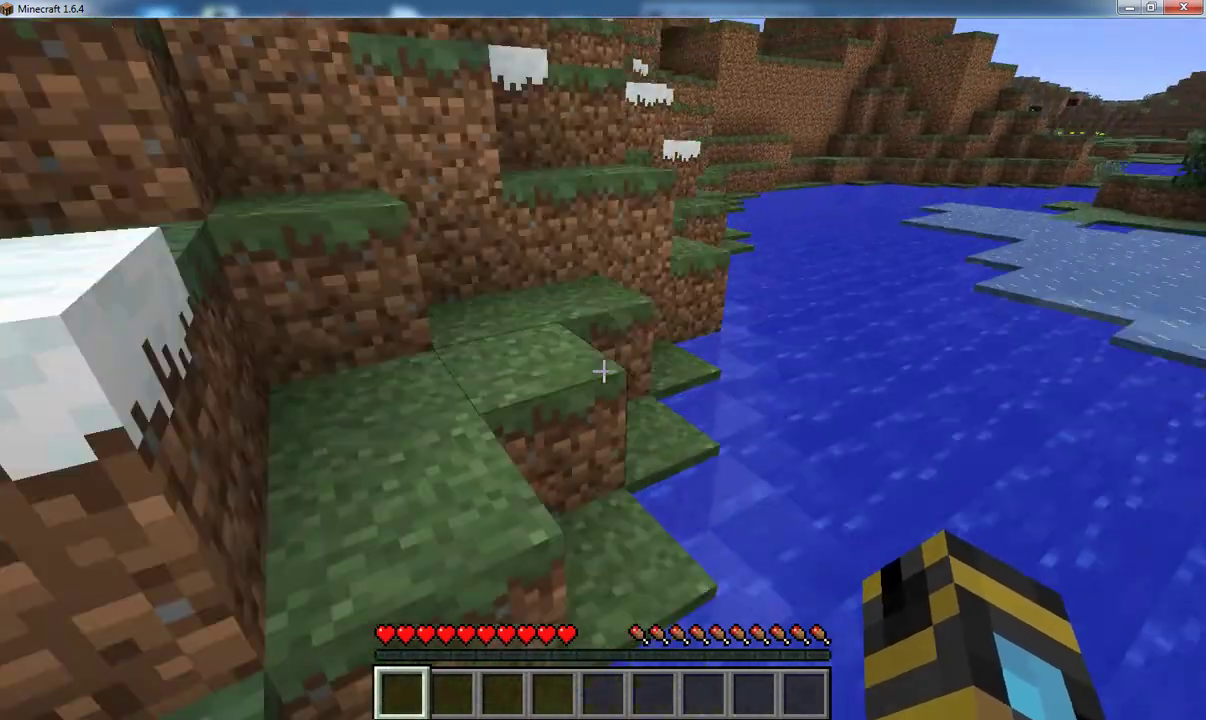
key(w)
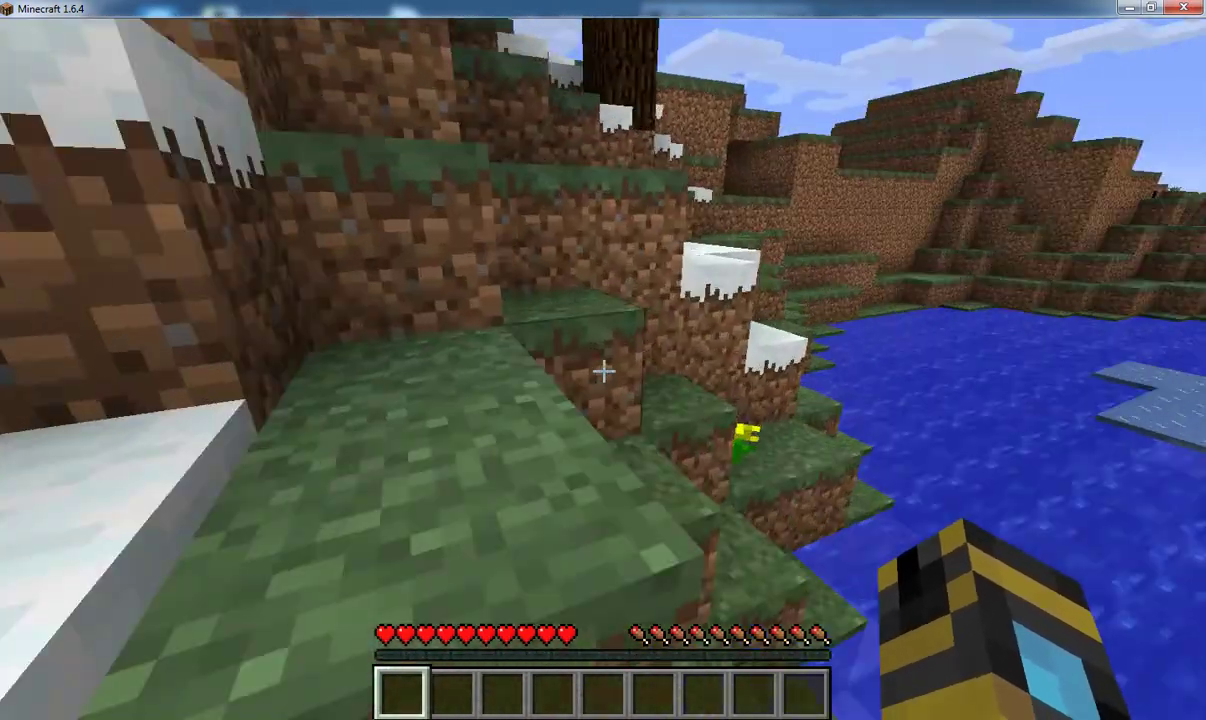
key(w)
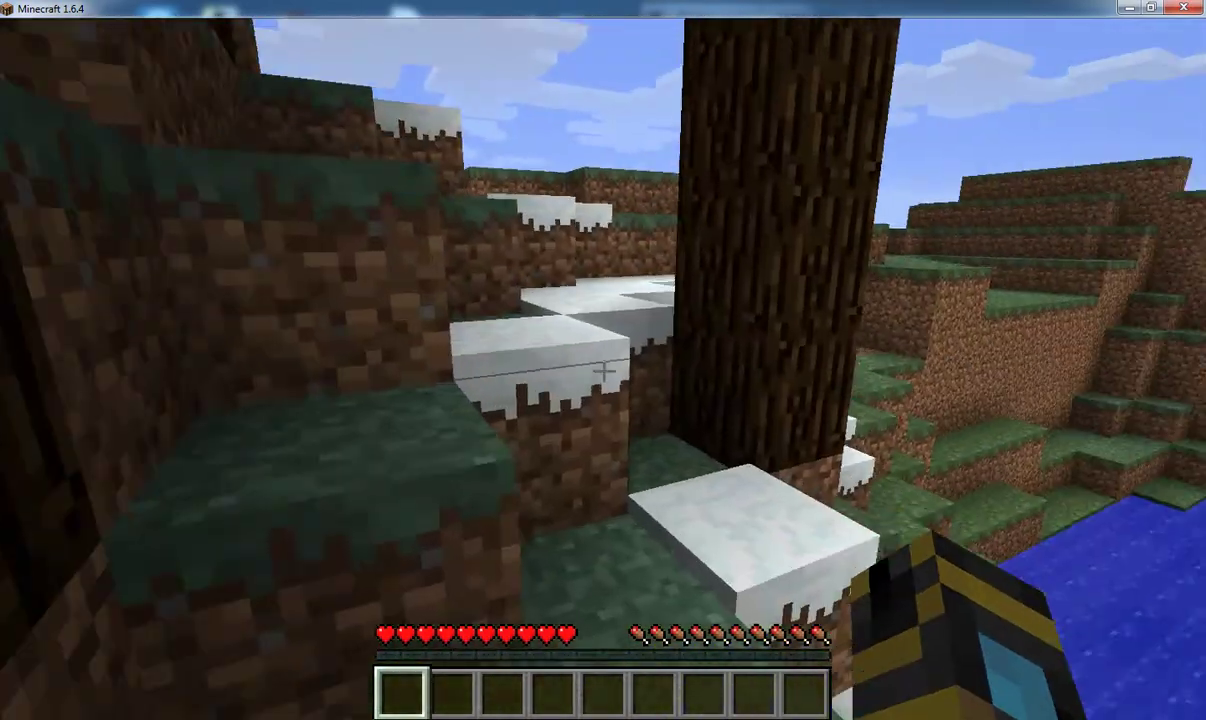
key(w)
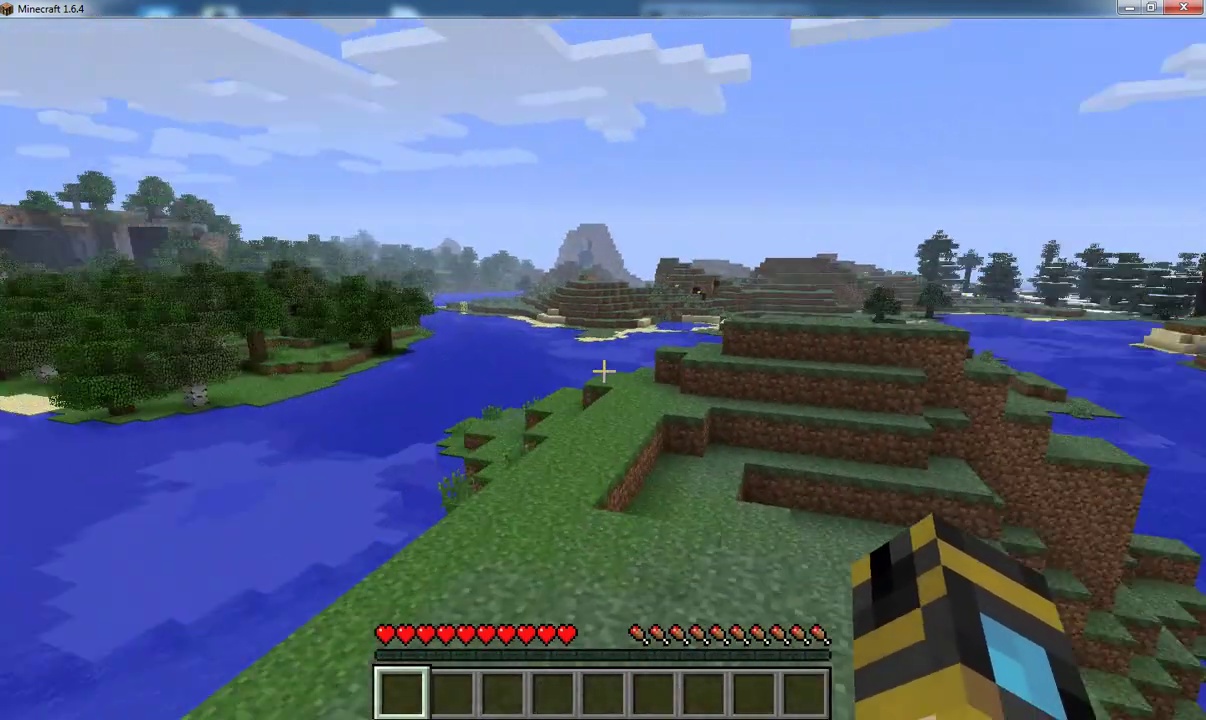
Turn the music volume off in the game options and resume play
key(Escape)
click(430, 413)
click(425, 393)
click(495, 579)
drag(400, 128, 222, 128)
click(605, 578)
click(603, 237)
Walk up the grass terraces toward the river, then pause at the game menu
key(w)
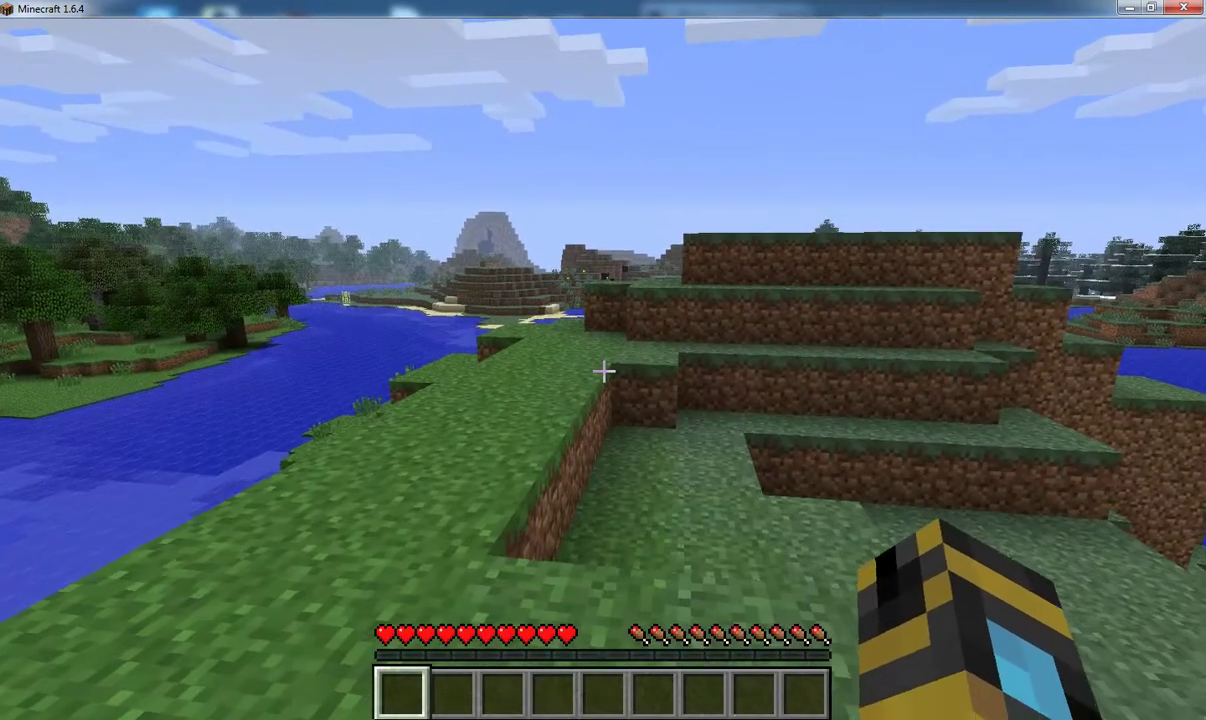
key(w)
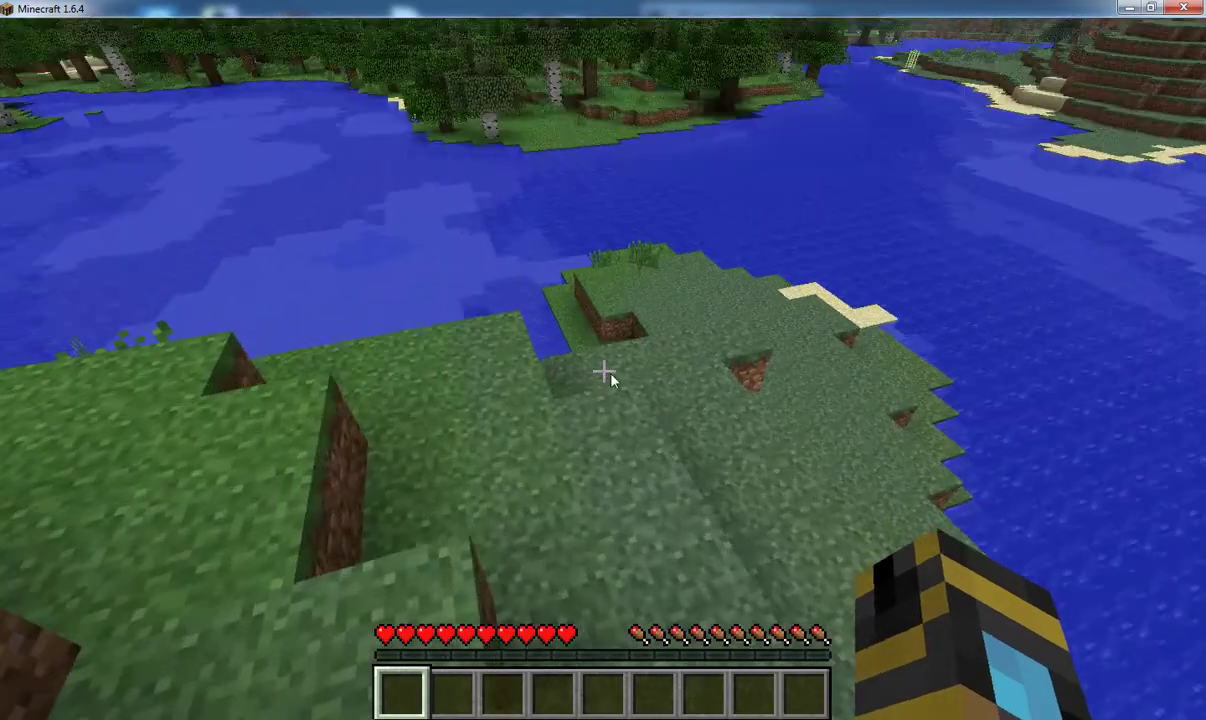
key(Escape)
Disconnect from the server and shut down Cauldron with the stop command in its console
click(600, 476)
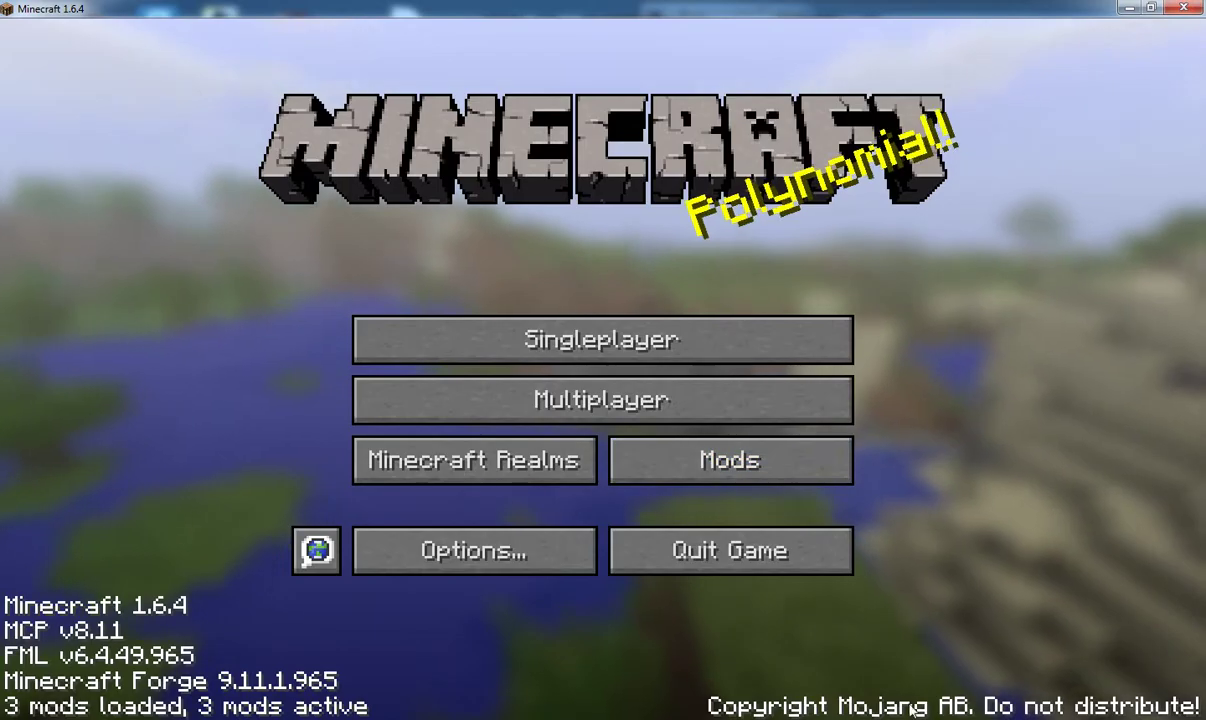
mouse_move(894, 615)
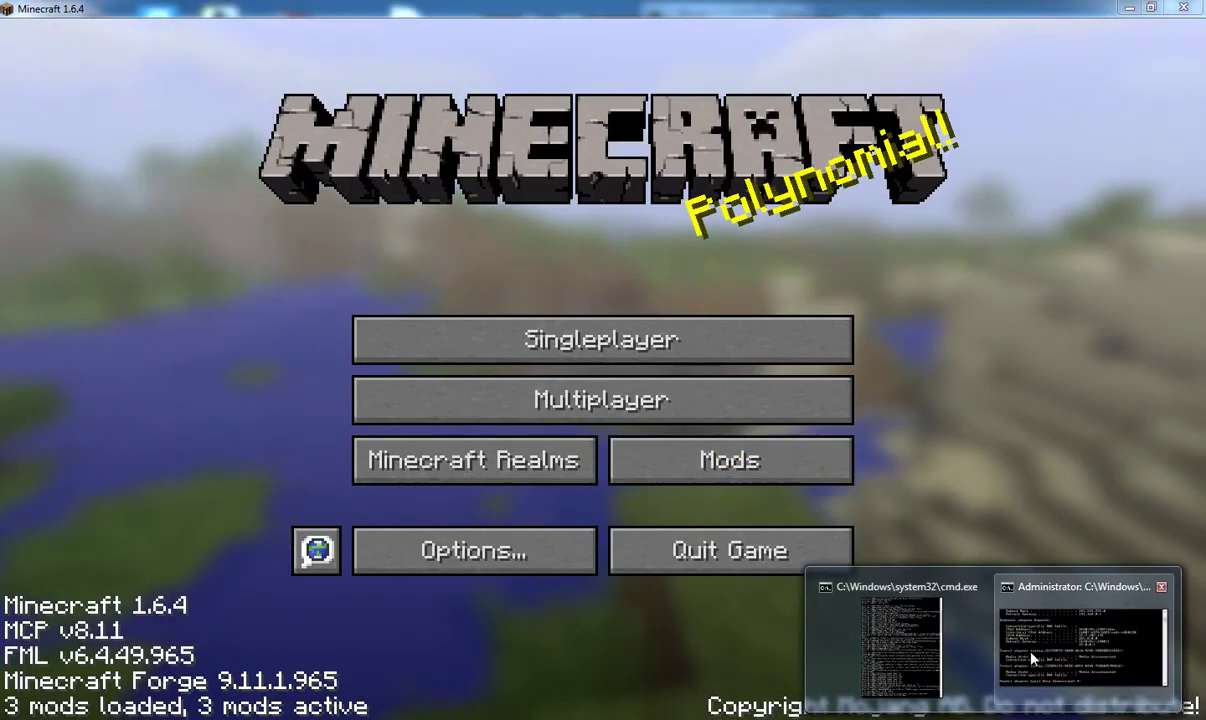
click(1090, 635)
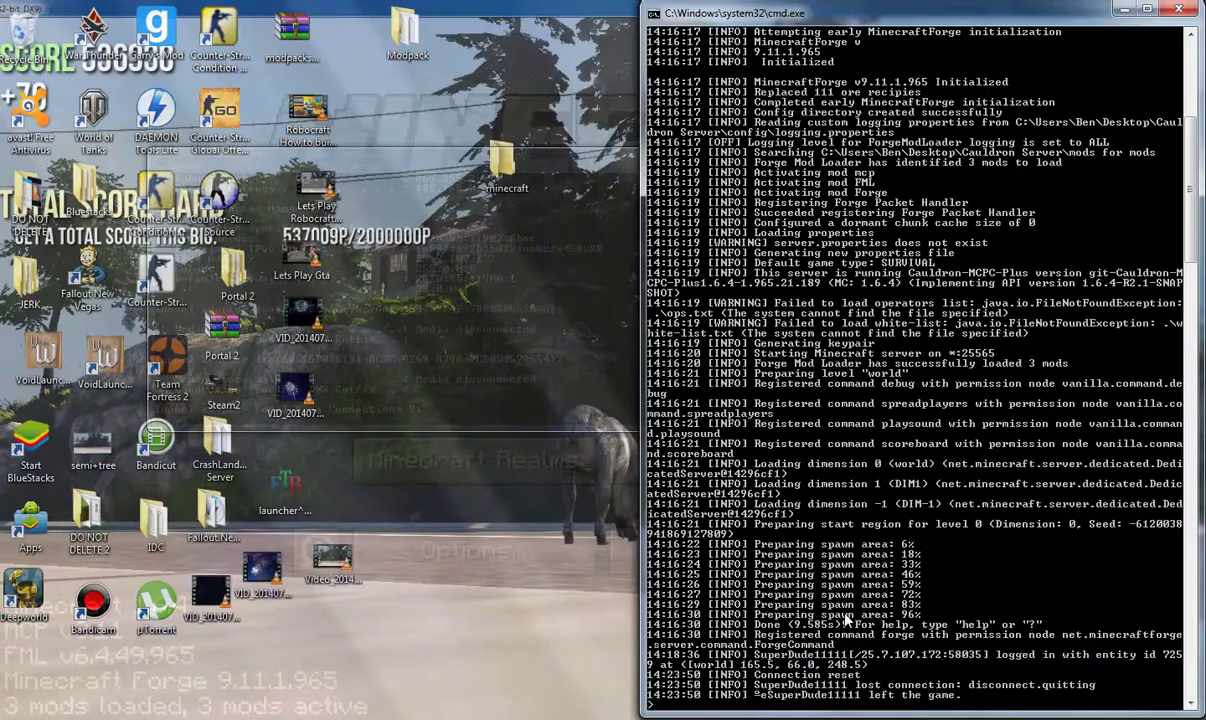
click(915, 588)
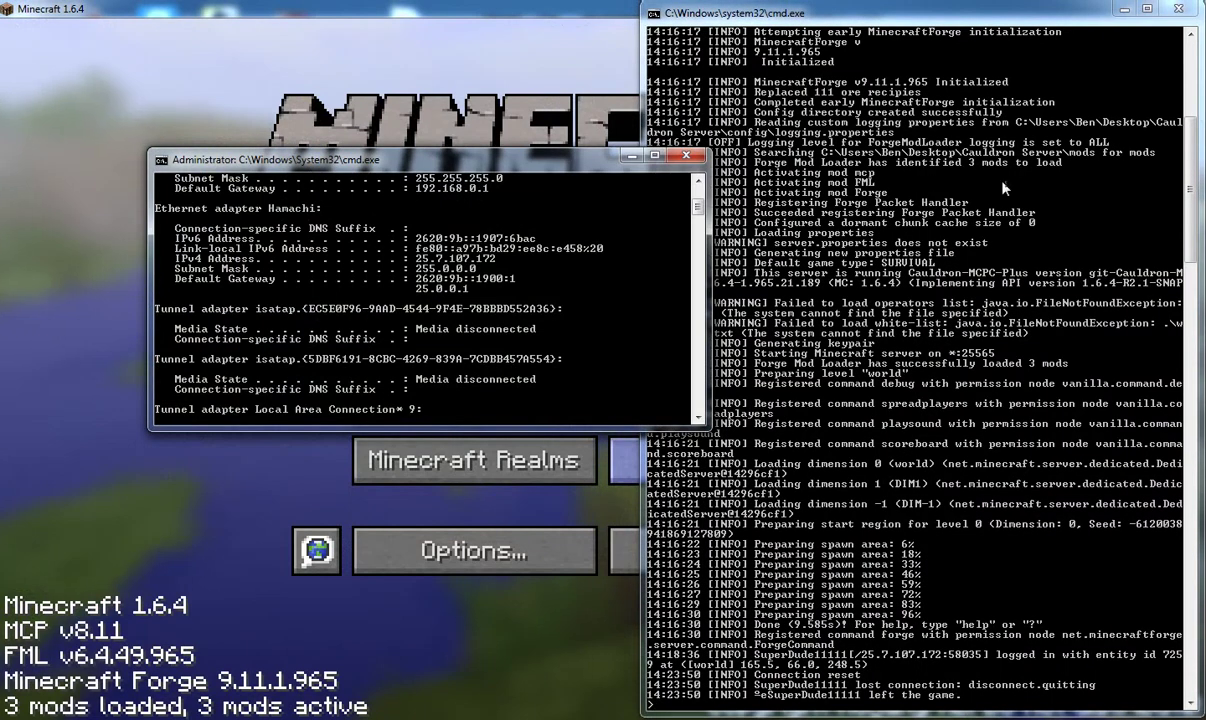
click(980, 220)
text(stop)
key(Return)
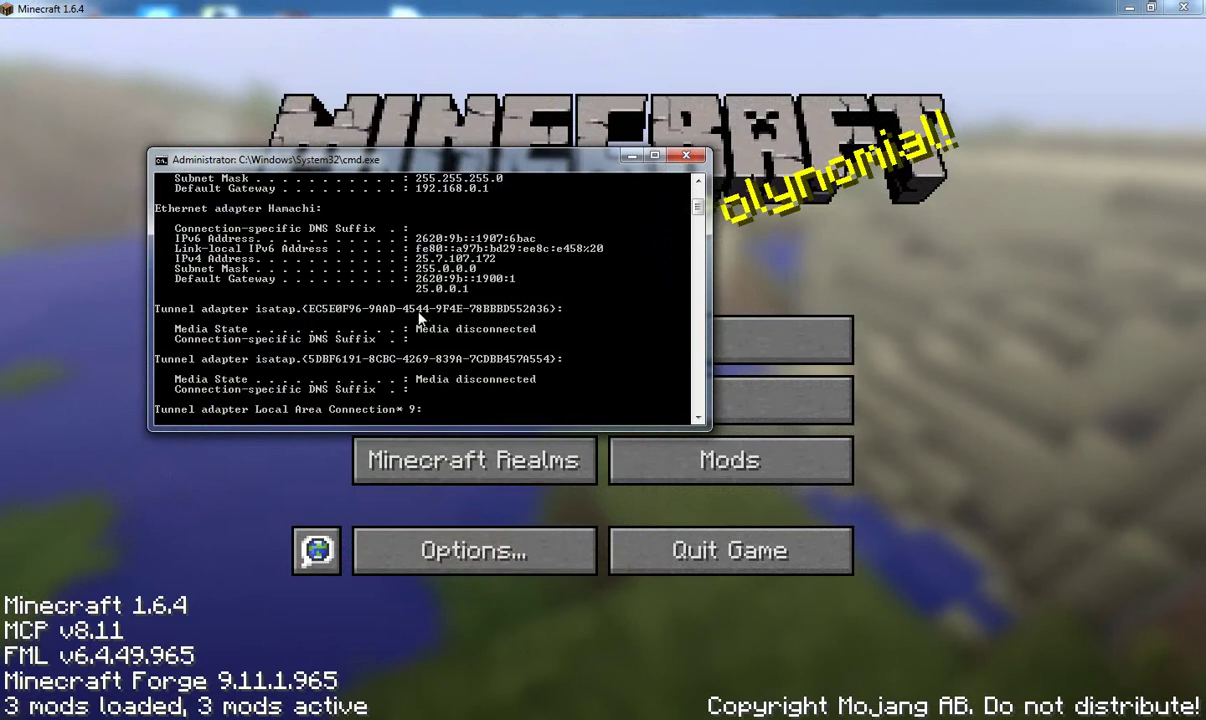
Review the LAN and Hamachi IPv4 addresses in the ipconfig output, then hide that window
scroll(534, 334, up, 4)
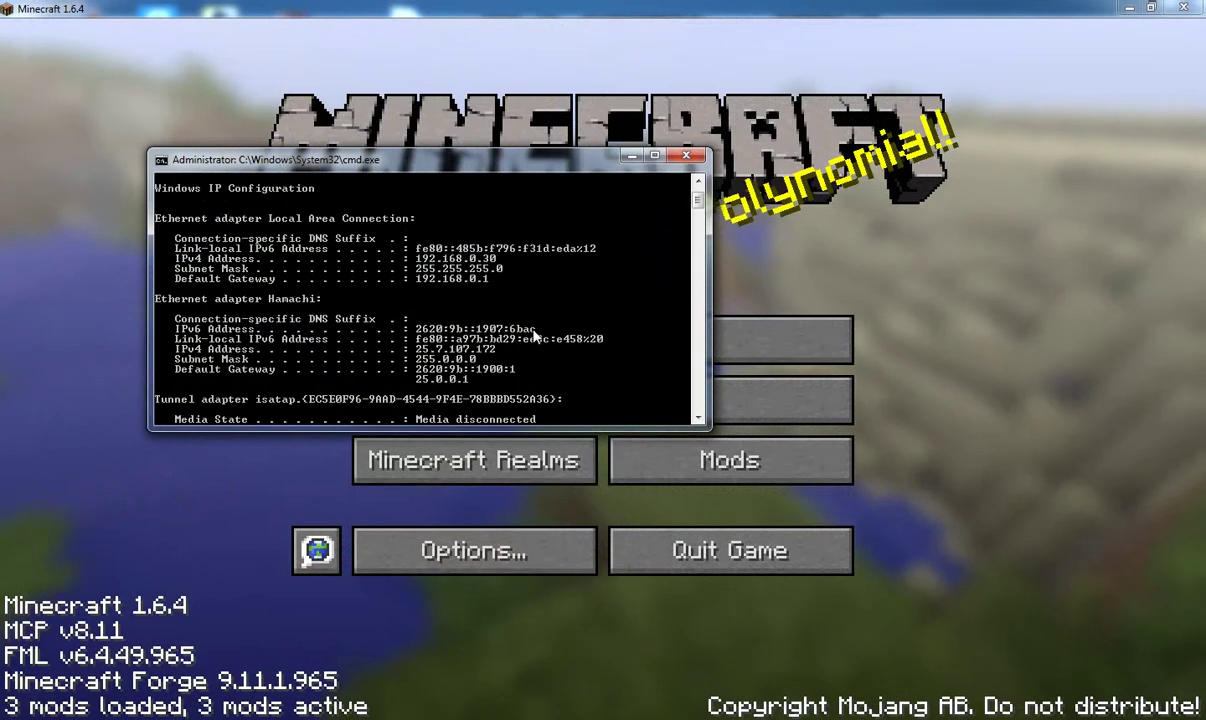
scroll(430, 336, down, 9)
scroll(328, 339, up, 3)
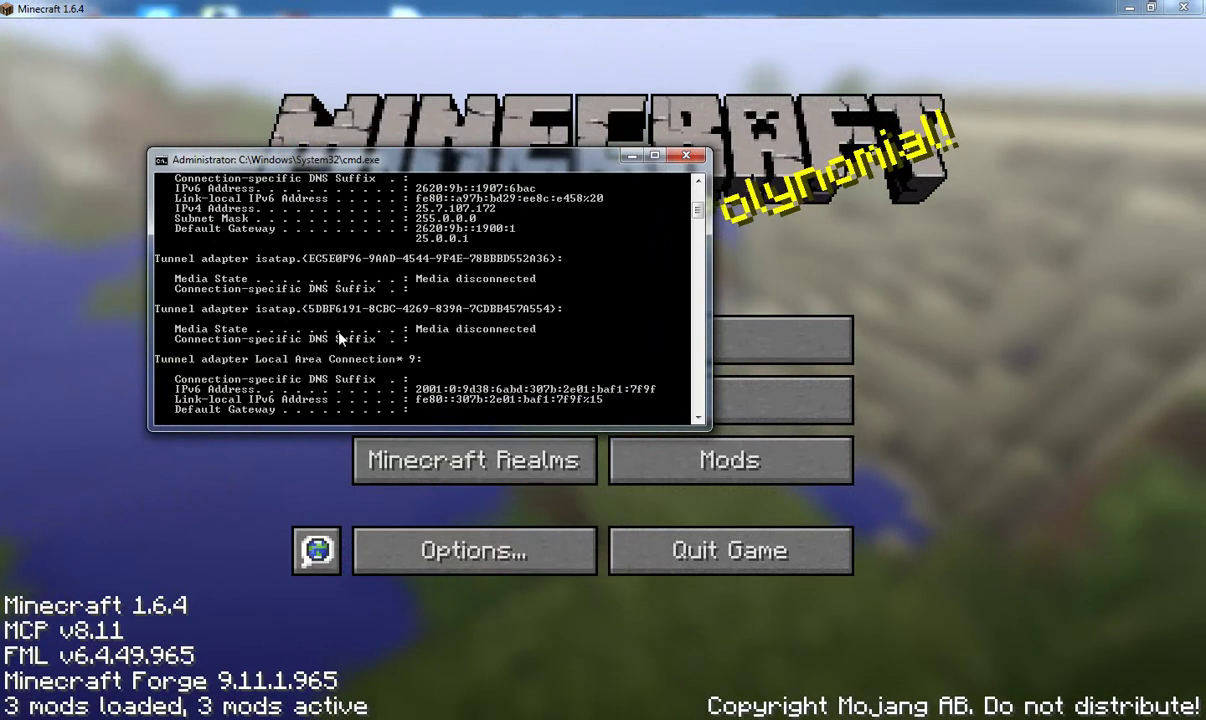
scroll(281, 393, up, 5)
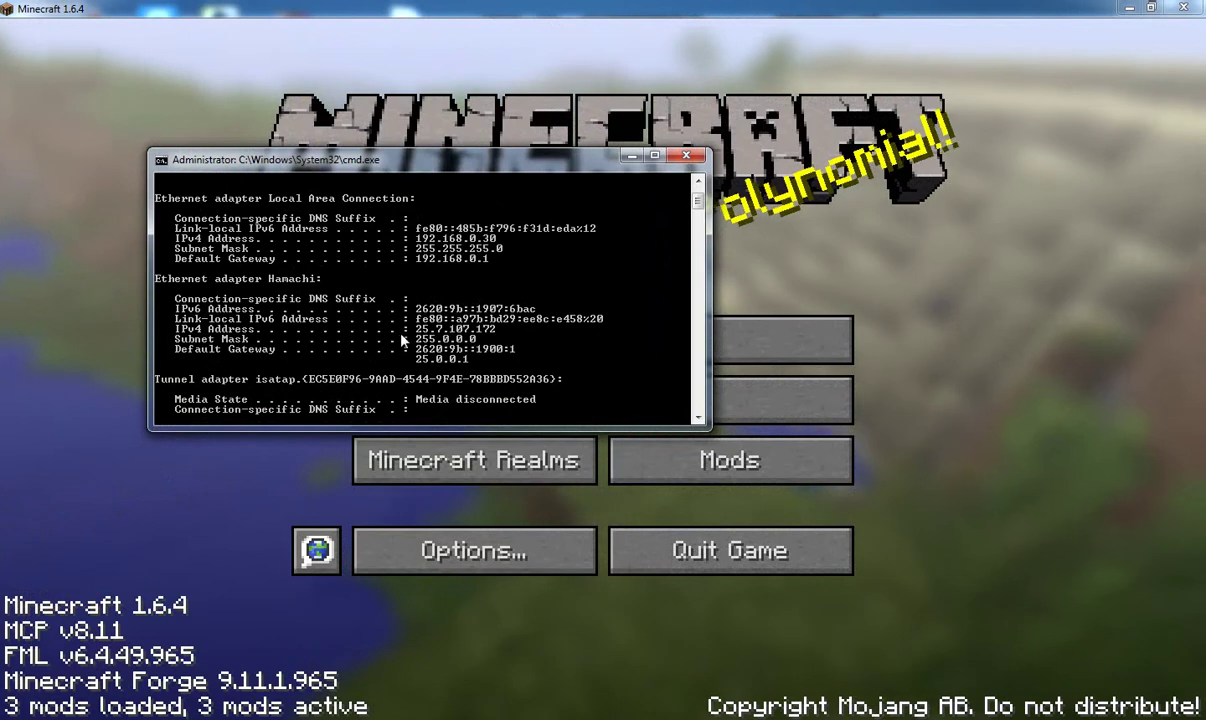
click(989, 303)
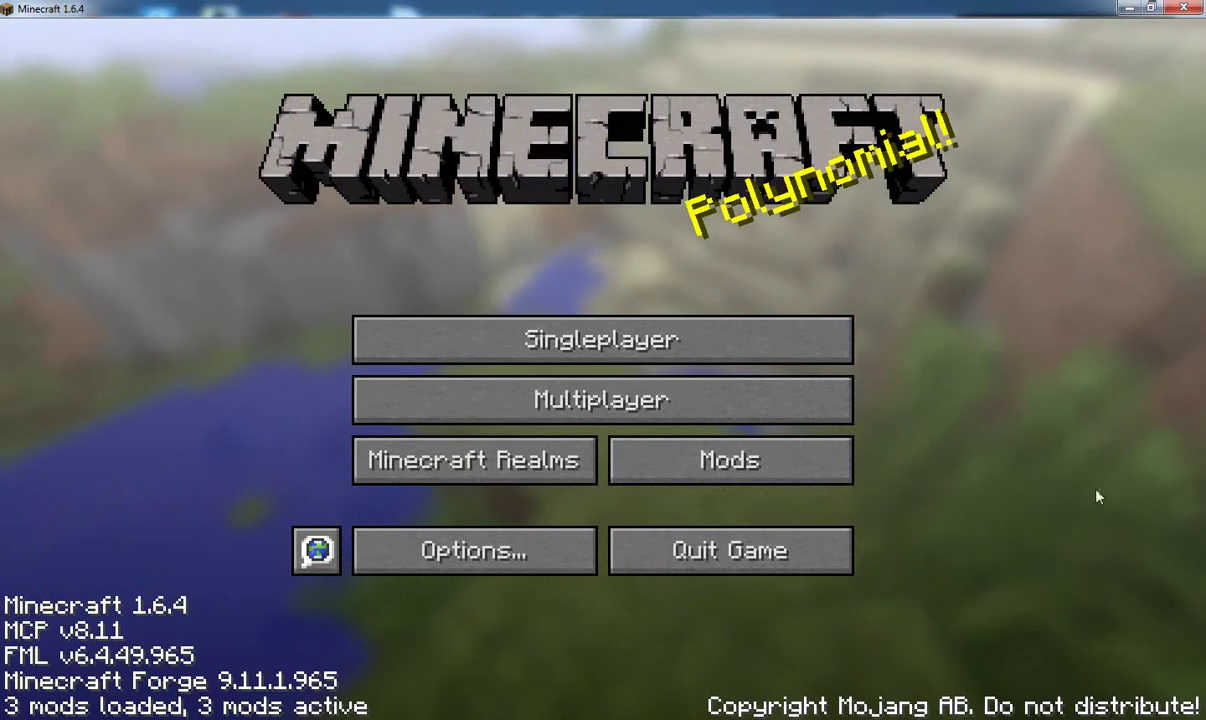
Reposition the Hamachi window and bring up its Create a new network form
key(alt+Tab)
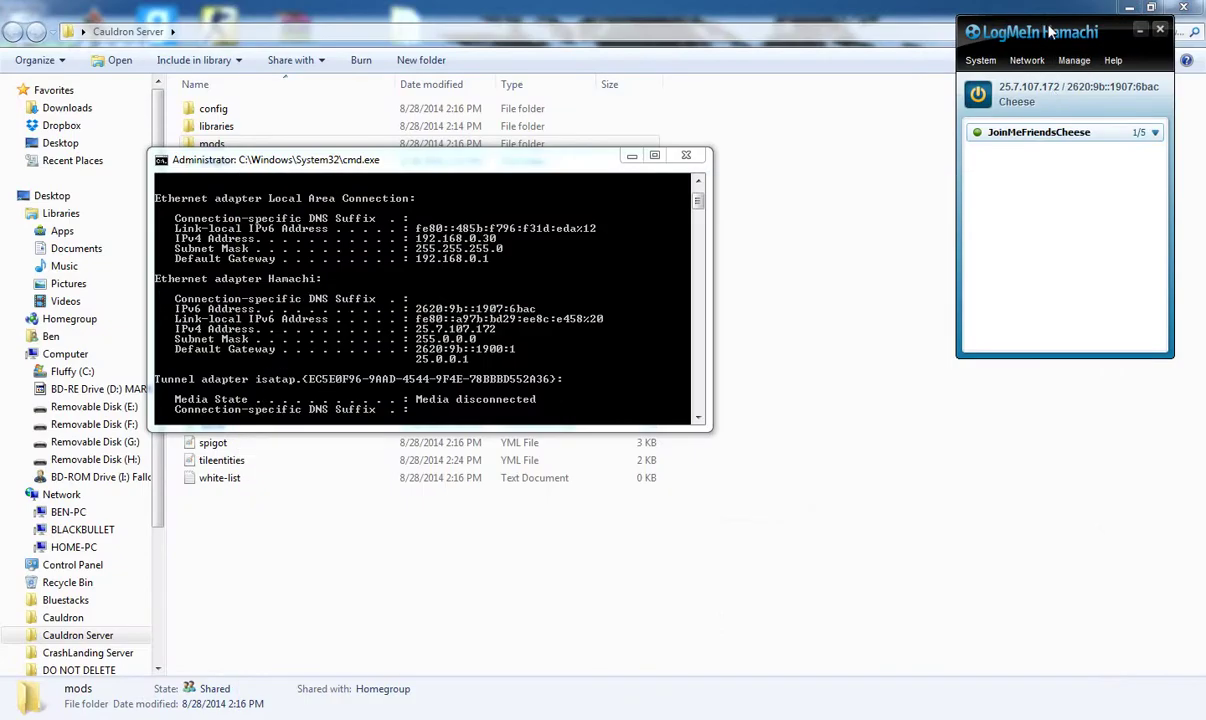
drag(1050, 32, 1001, 108)
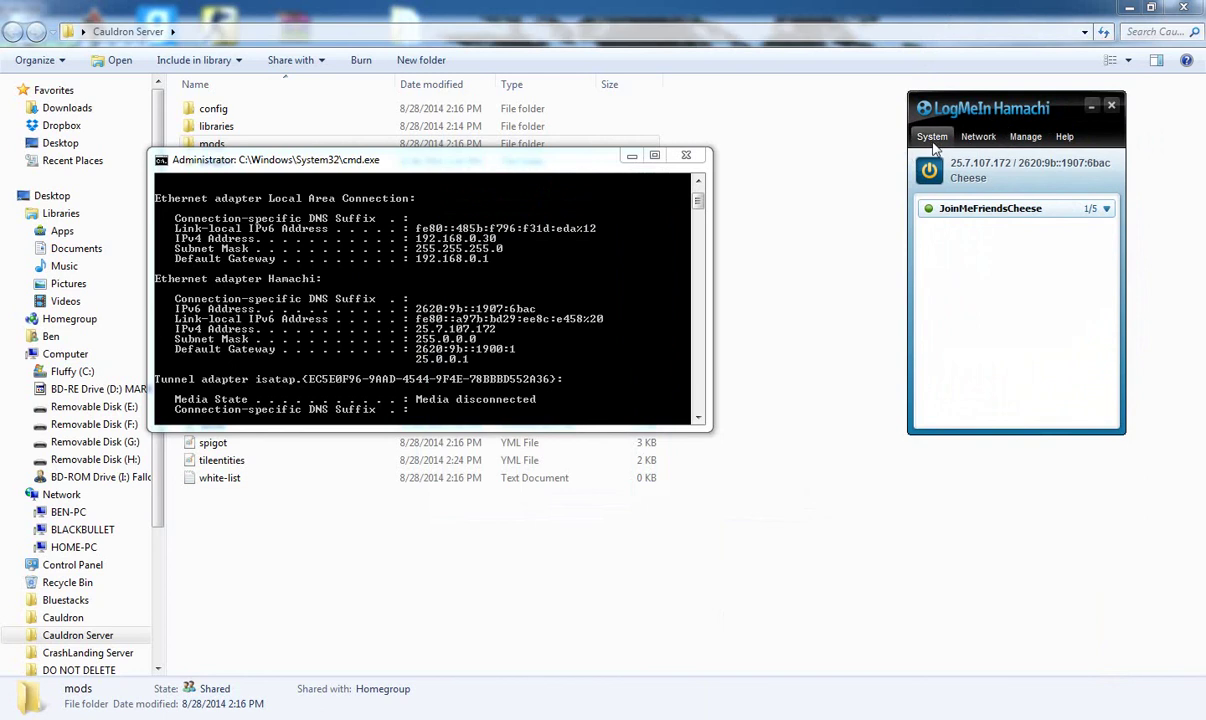
click(978, 137)
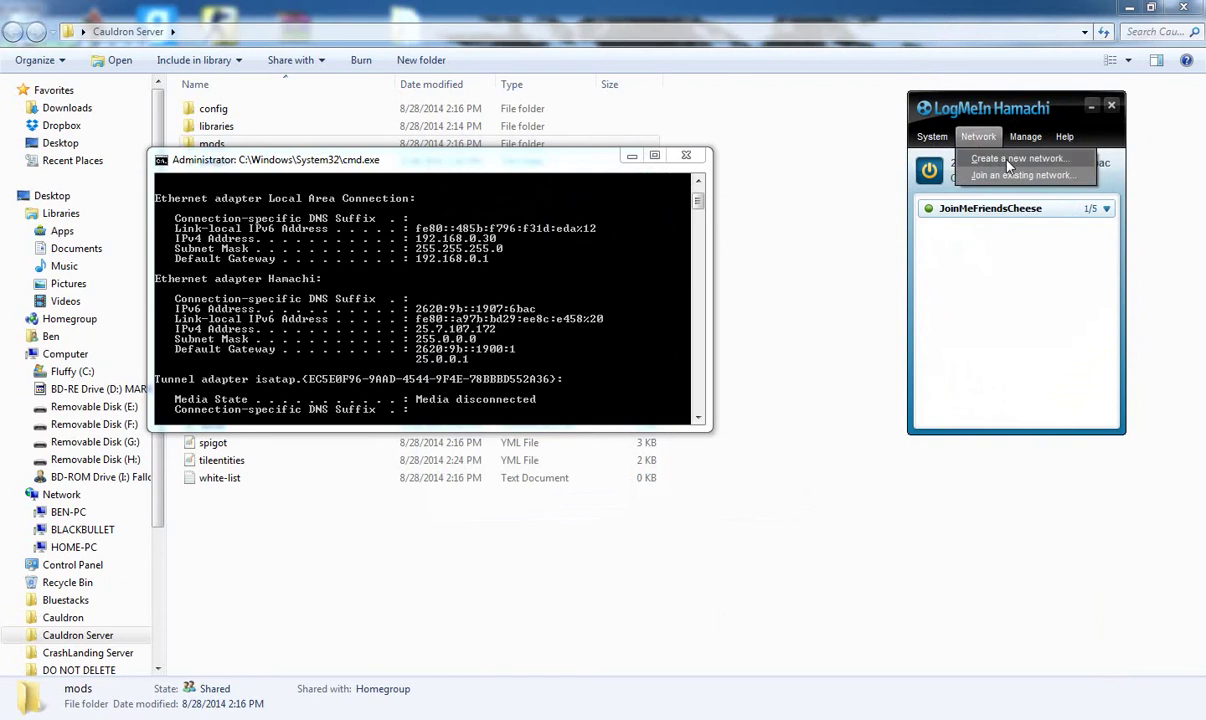
click(1010, 159)
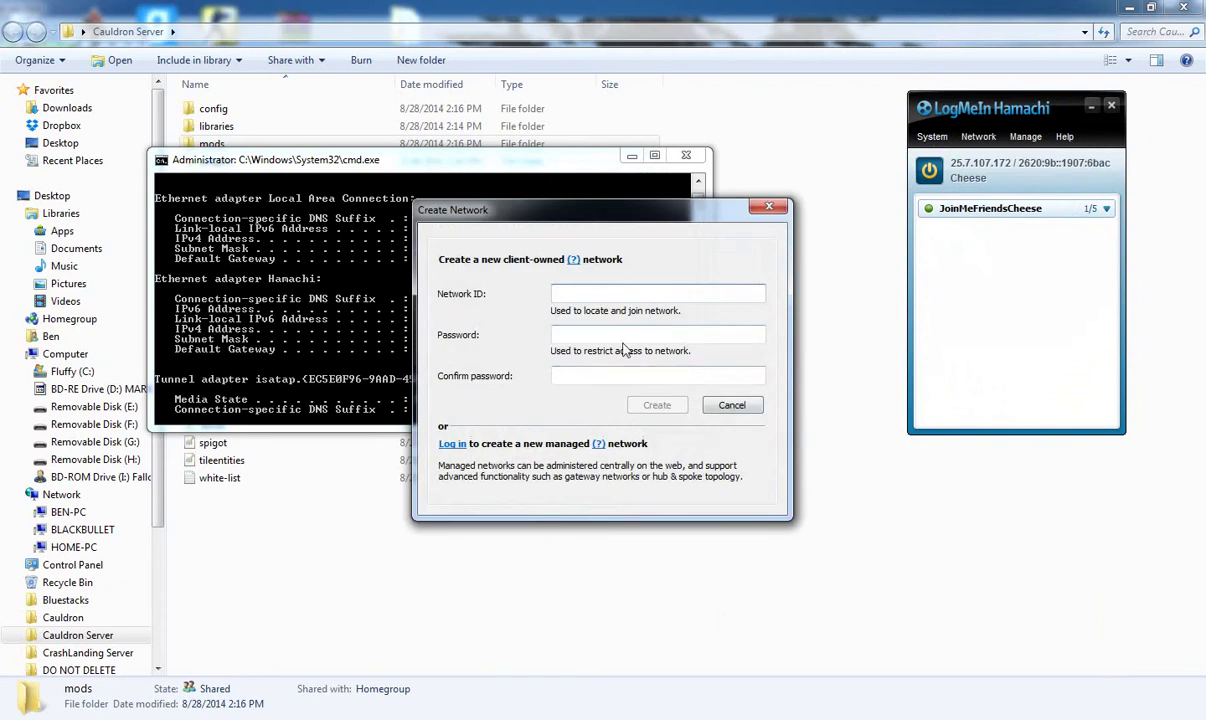
Cancel network creation and open the Join an existing network form instead
click(732, 405)
click(972, 140)
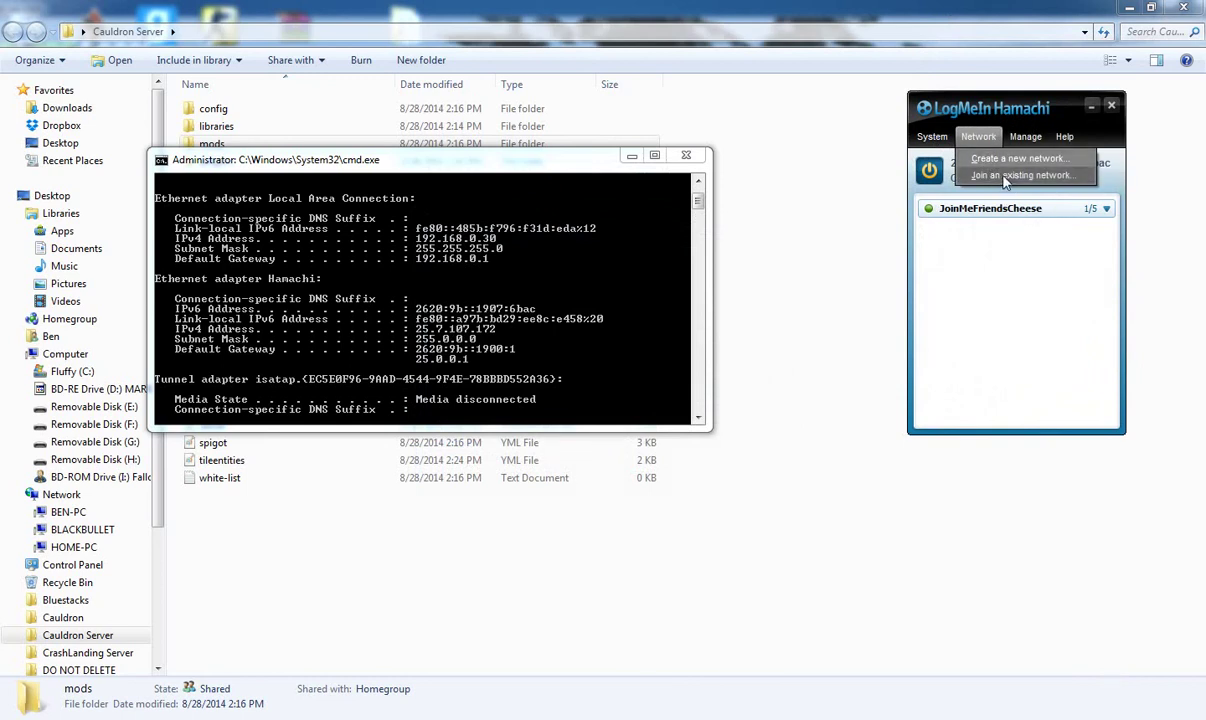
click(1008, 177)
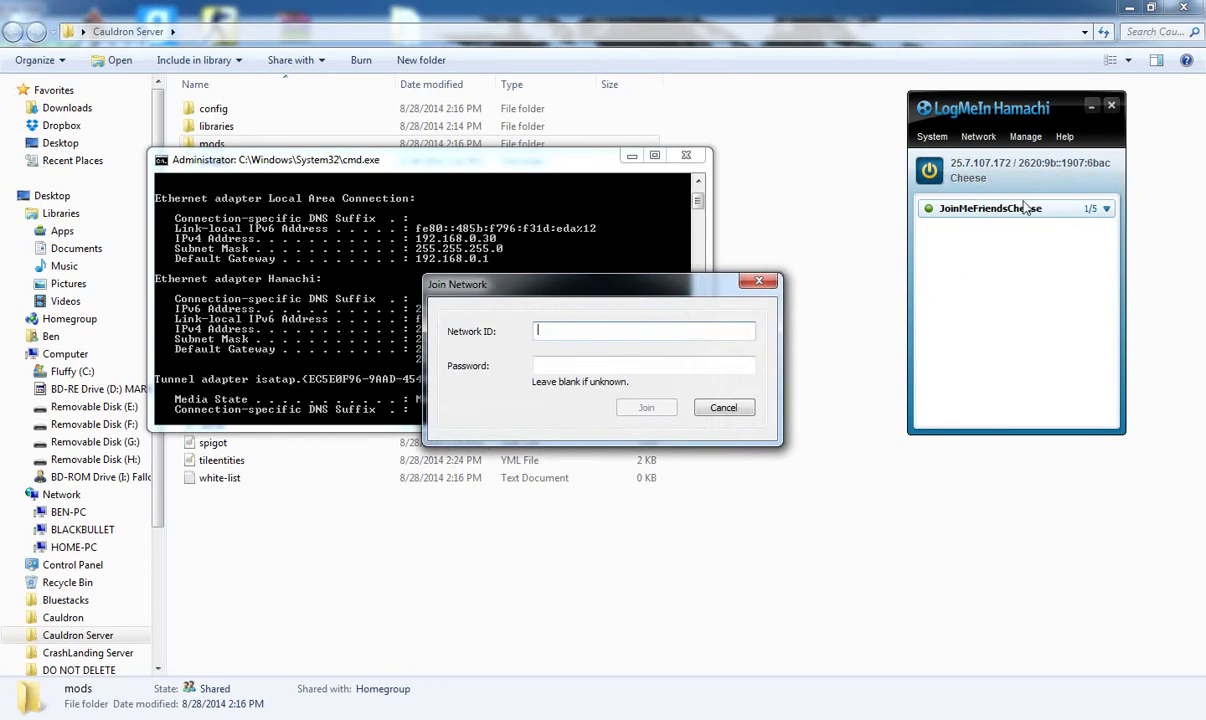
Cancel Hamachi's Join Network form, review ipconfig from the top, then return to Cauldron Server folder
click(722, 409)
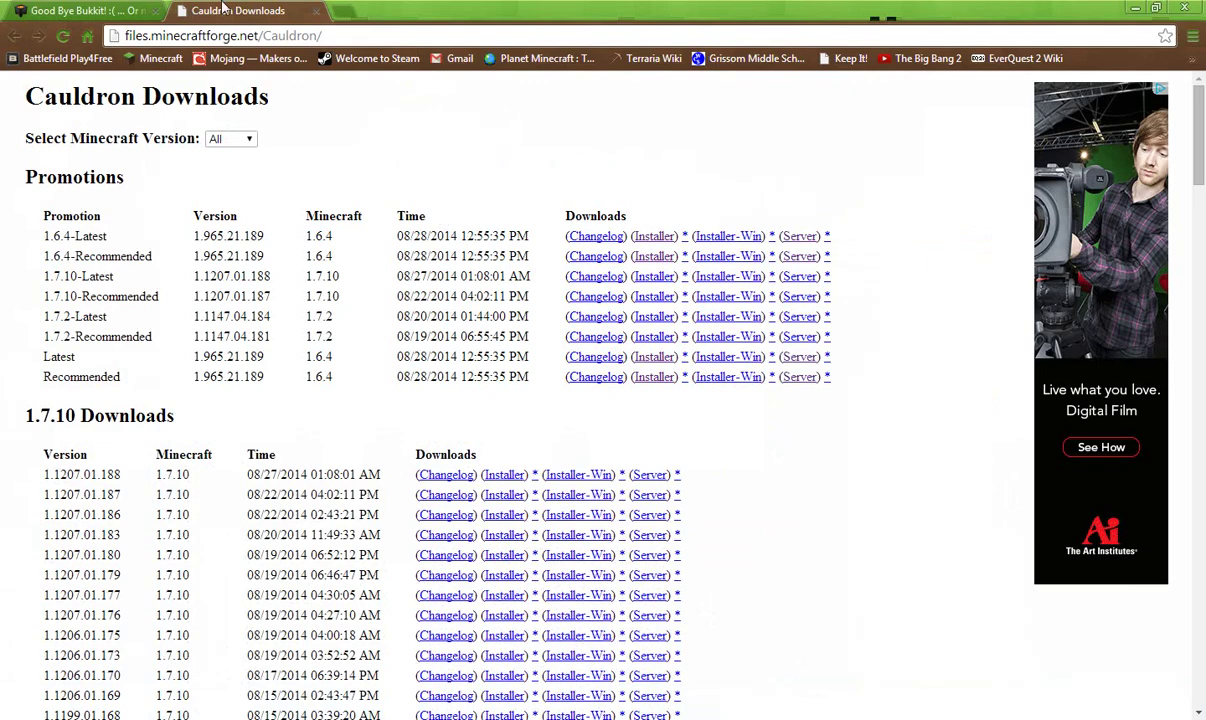
key(alt+Tab)
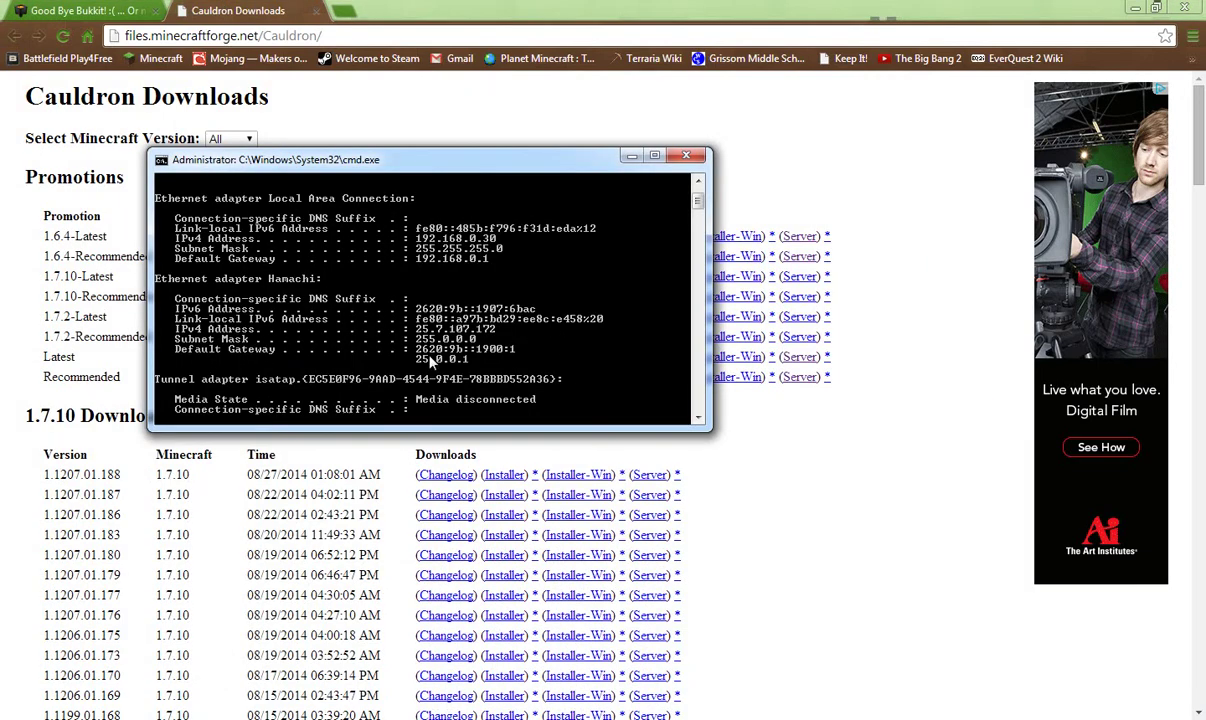
scroll(330, 280, up, 2)
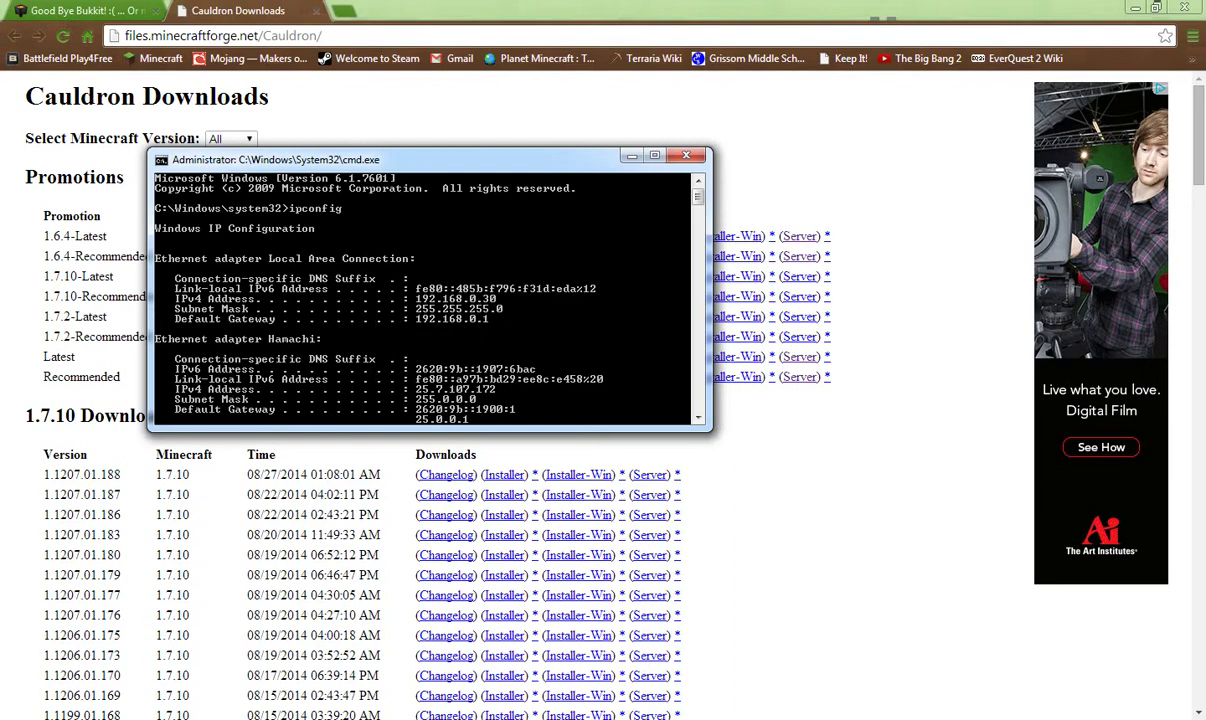
key(alt+Tab)
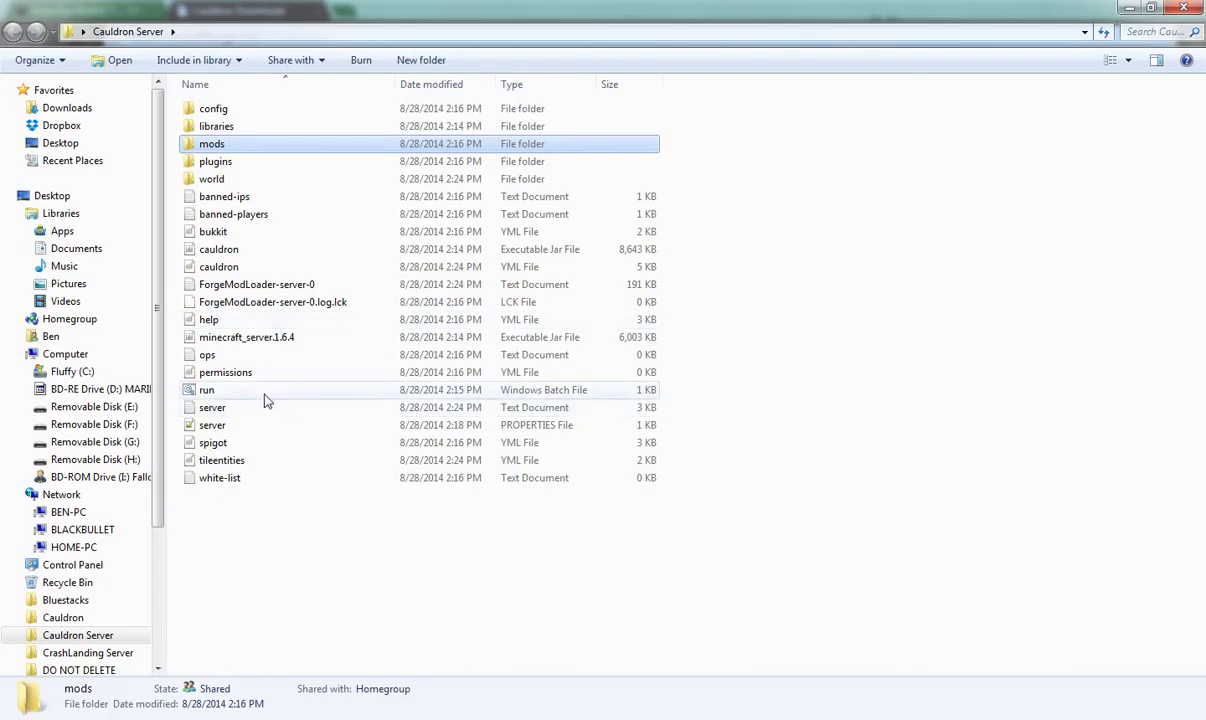
Start the Cauldron server from run.bat and begin adding a new multiplayer server entry
double_click(265, 396)
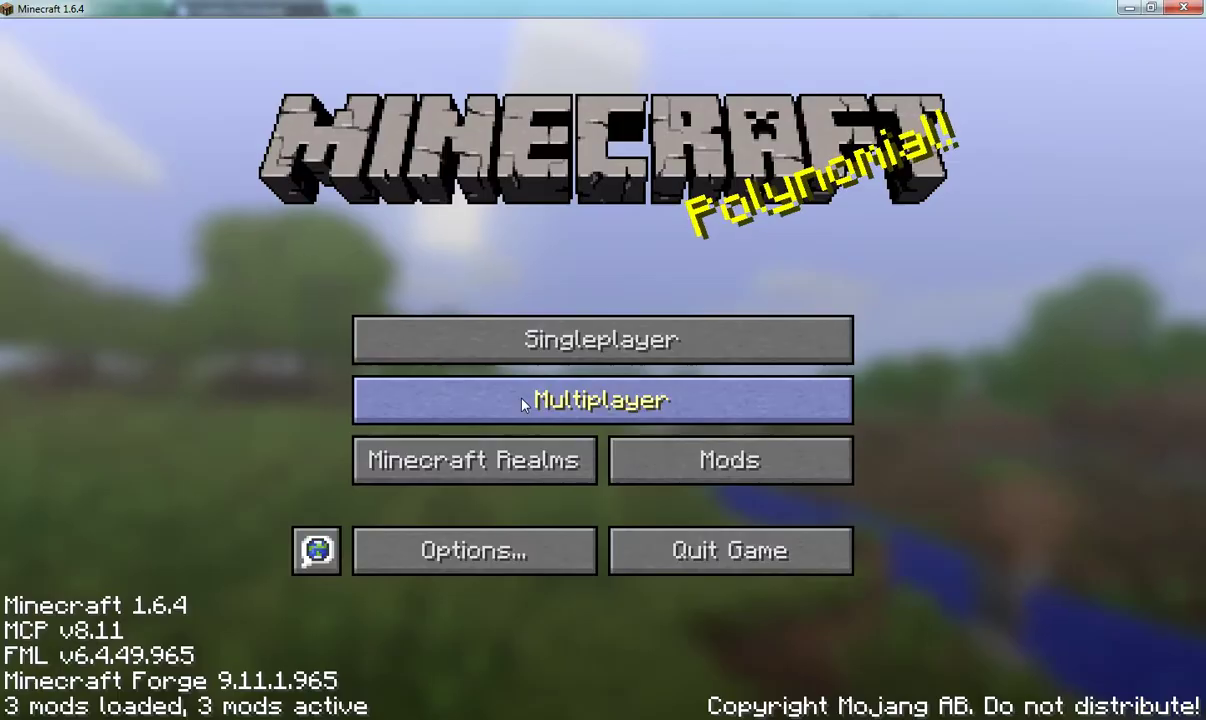
click(521, 402)
click(838, 600)
click(580, 305)
mouse_move(850, 621)
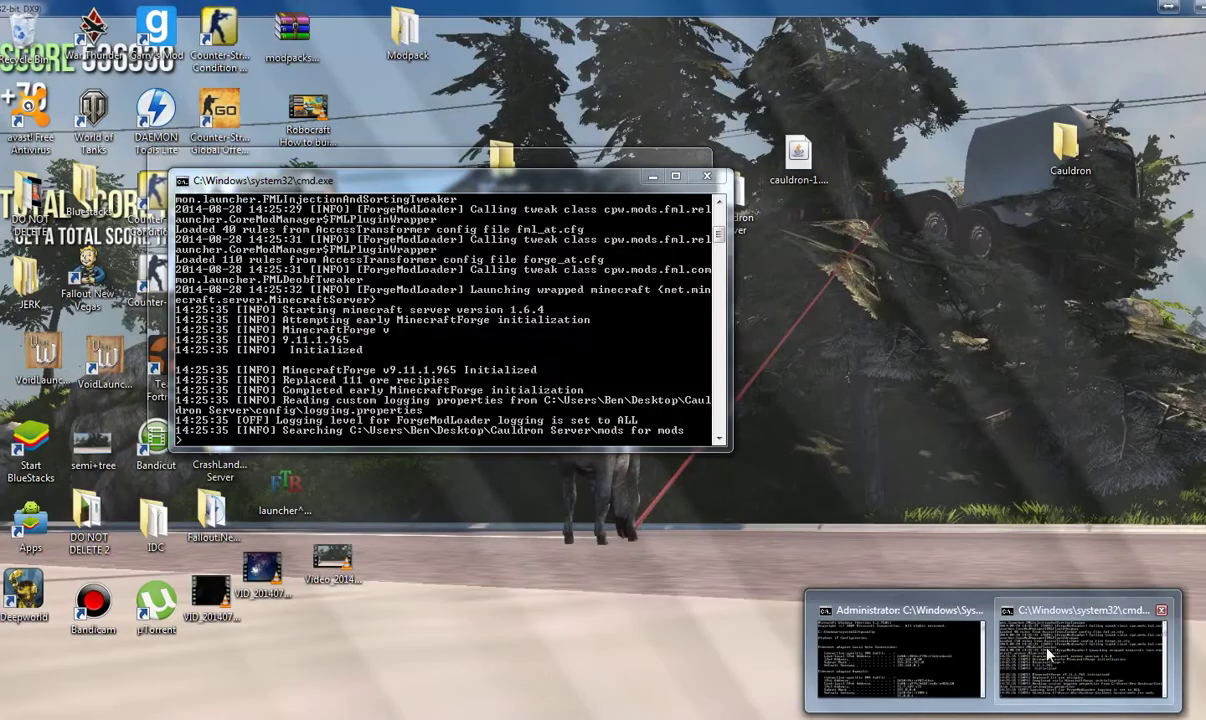
click(986, 609)
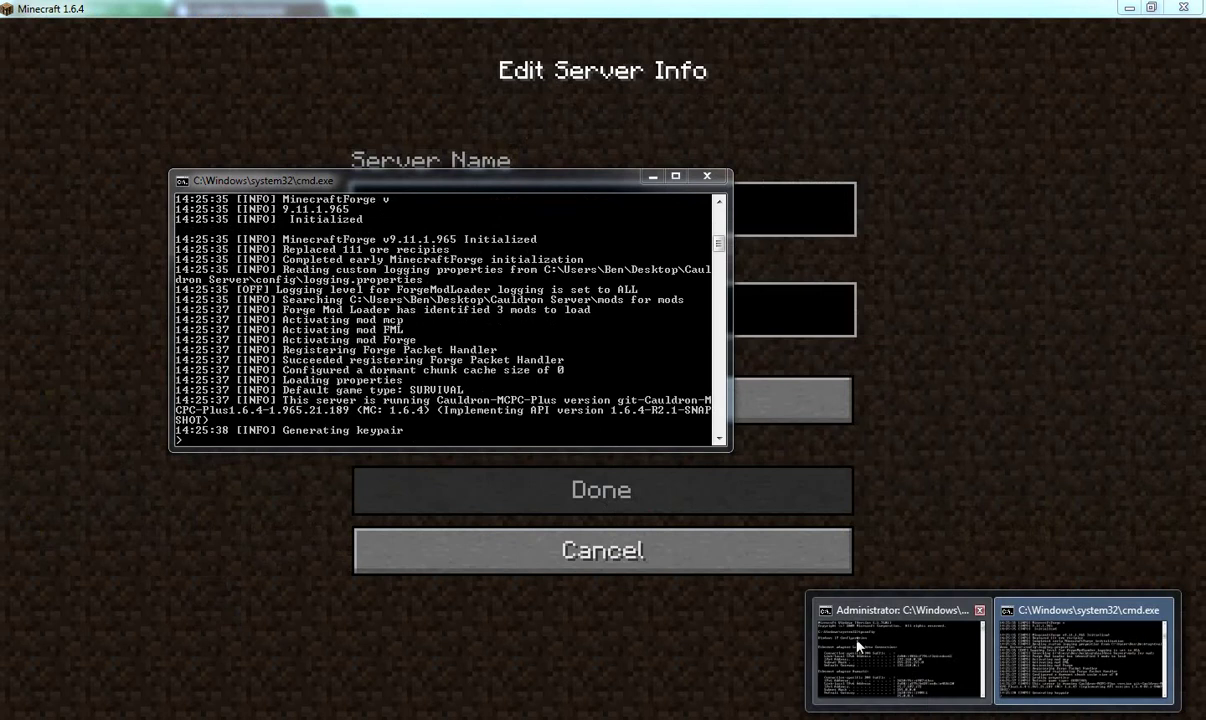
Add the LAN server at 192.168.0.30 with its address hidden in the list
click(843, 621)
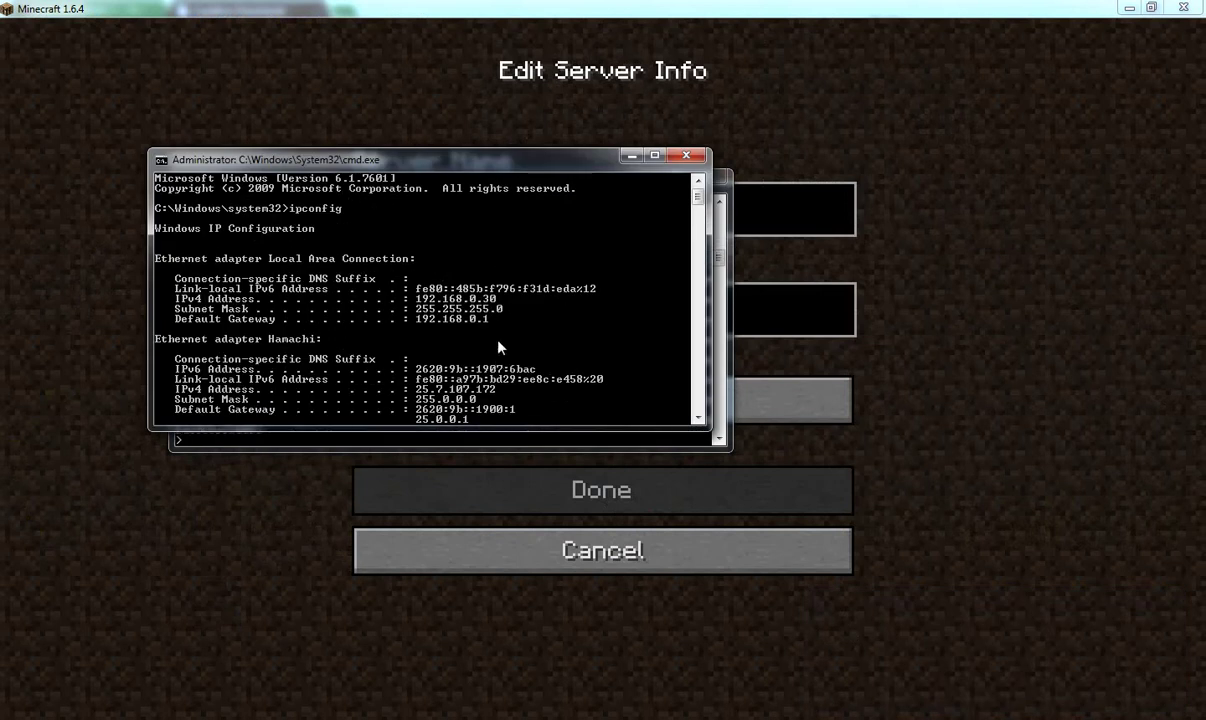
click(778, 323)
text(192.168)
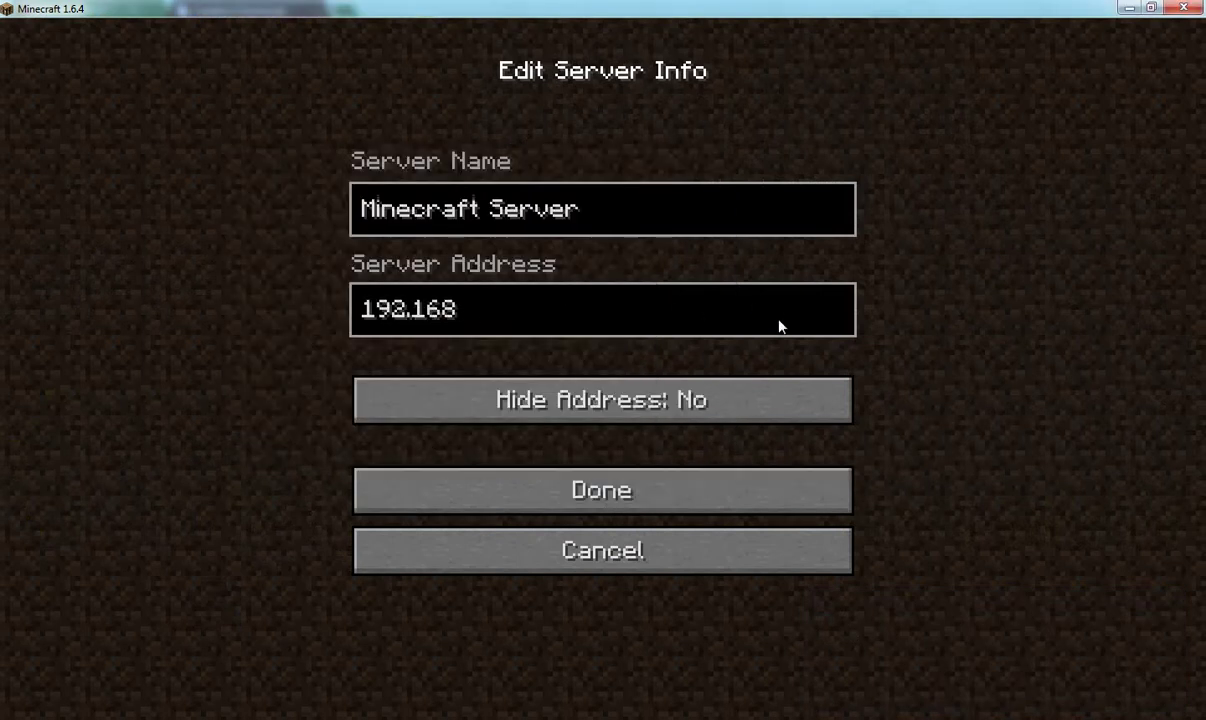
text(.0.30)
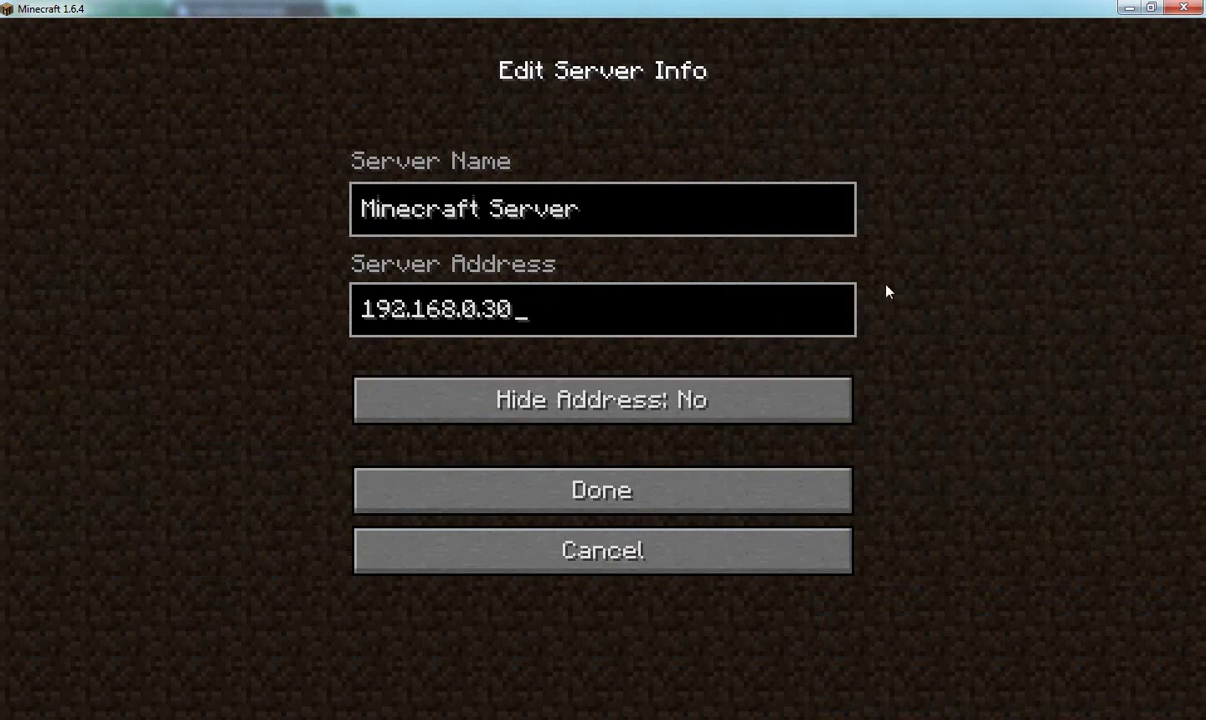
click(600, 400)
click(625, 490)
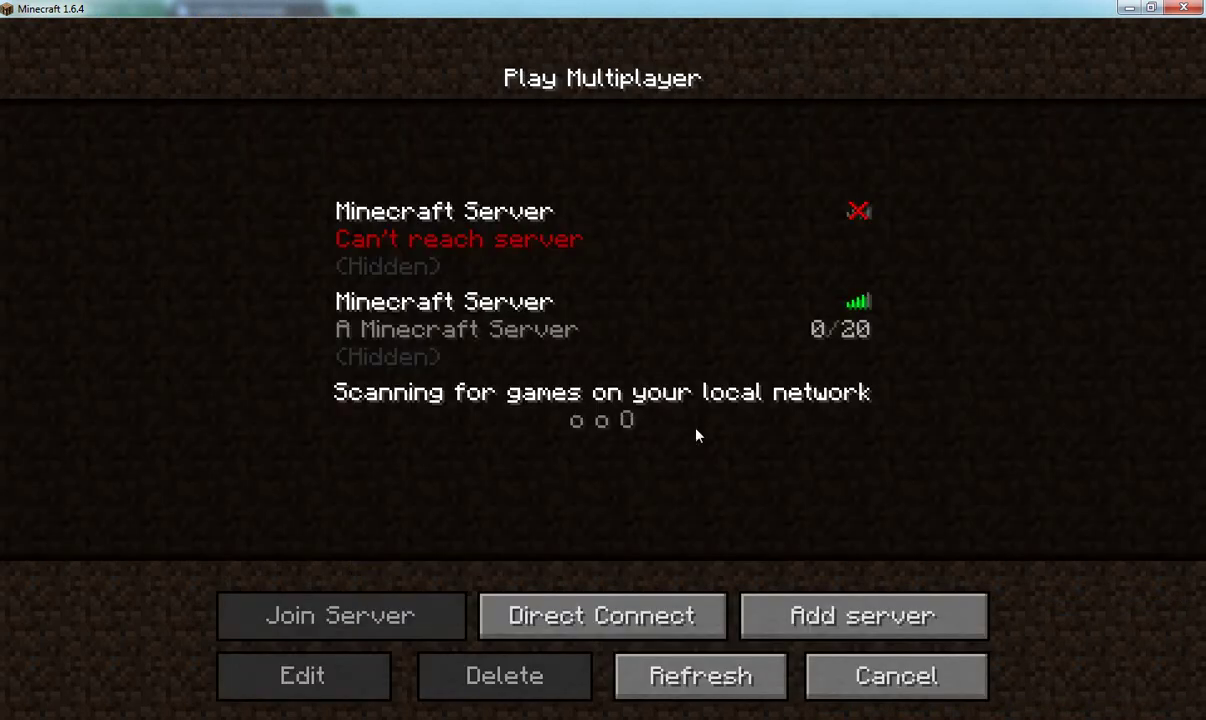
Refresh the server list and review the LAN and Hamachi entries' settings without changes
mouse_move(964, 689)
click(1040, 667)
click(700, 676)
click(465, 238)
click(457, 324)
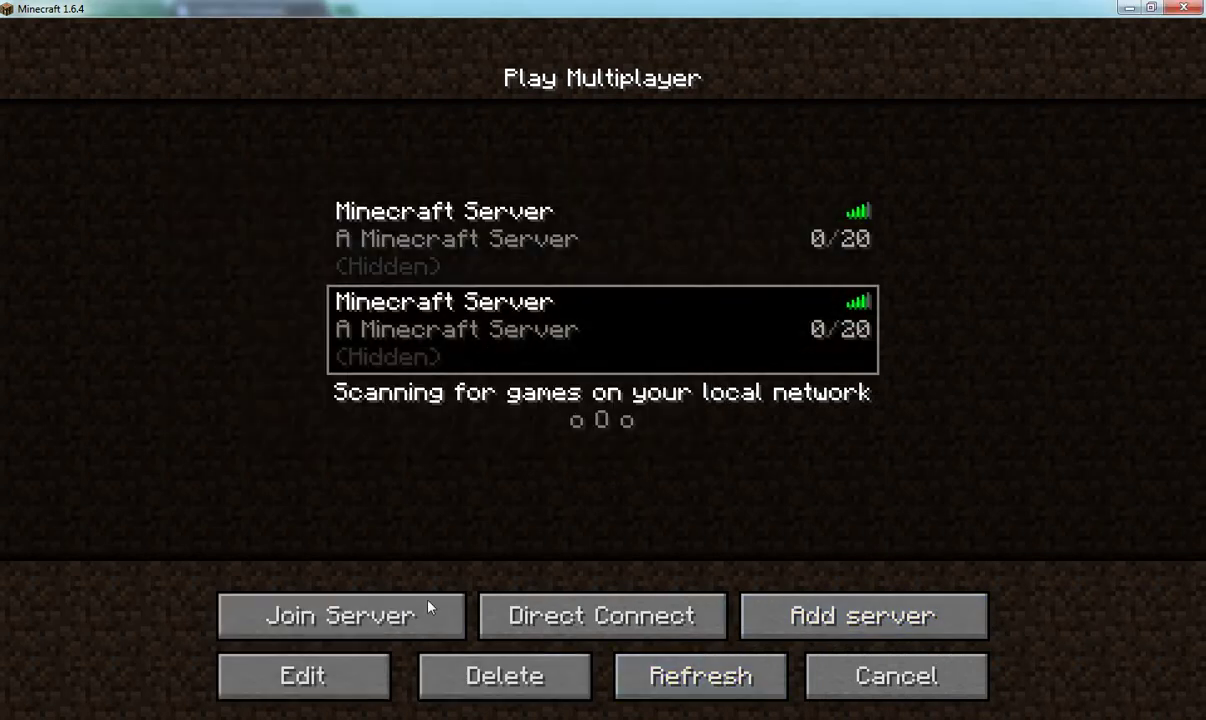
click(369, 655)
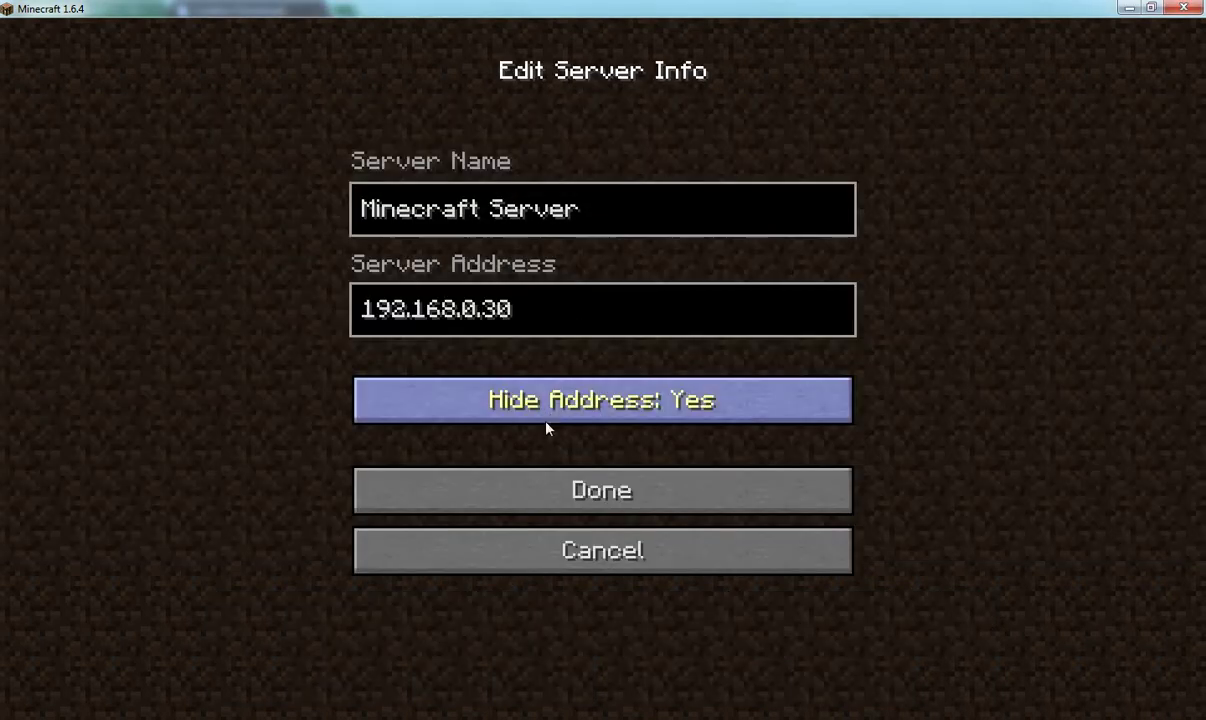
click(542, 490)
click(465, 238)
click(369, 660)
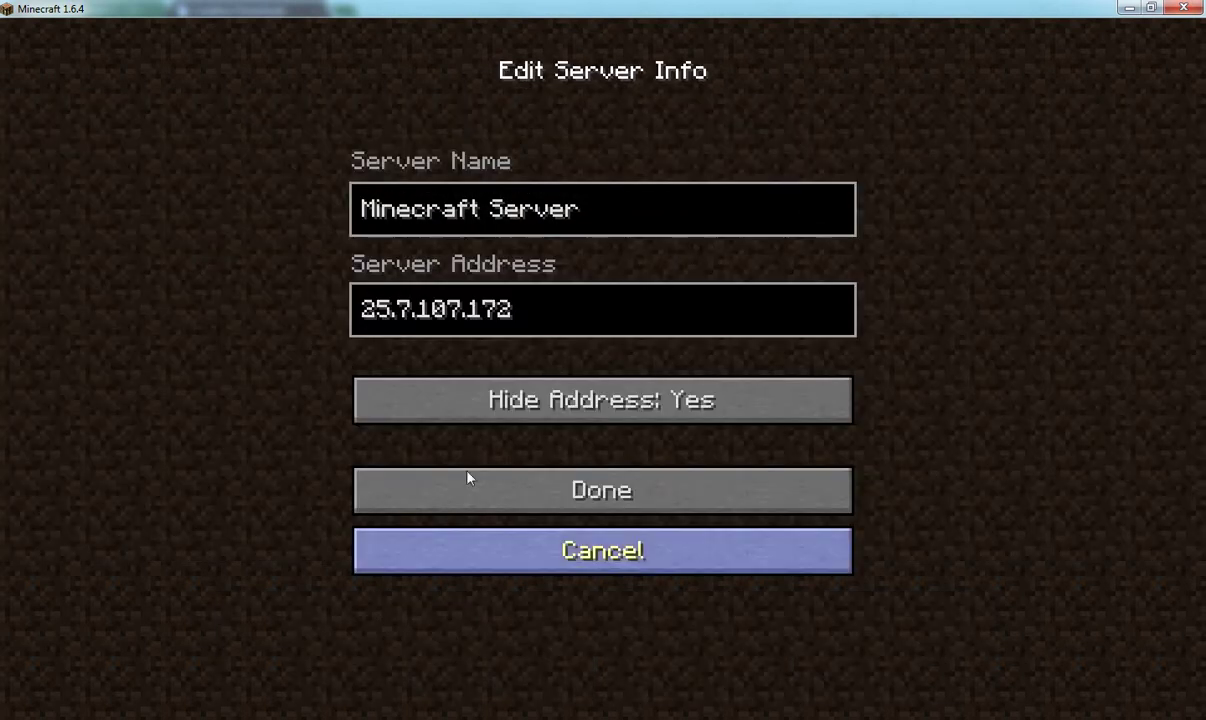
click(517, 485)
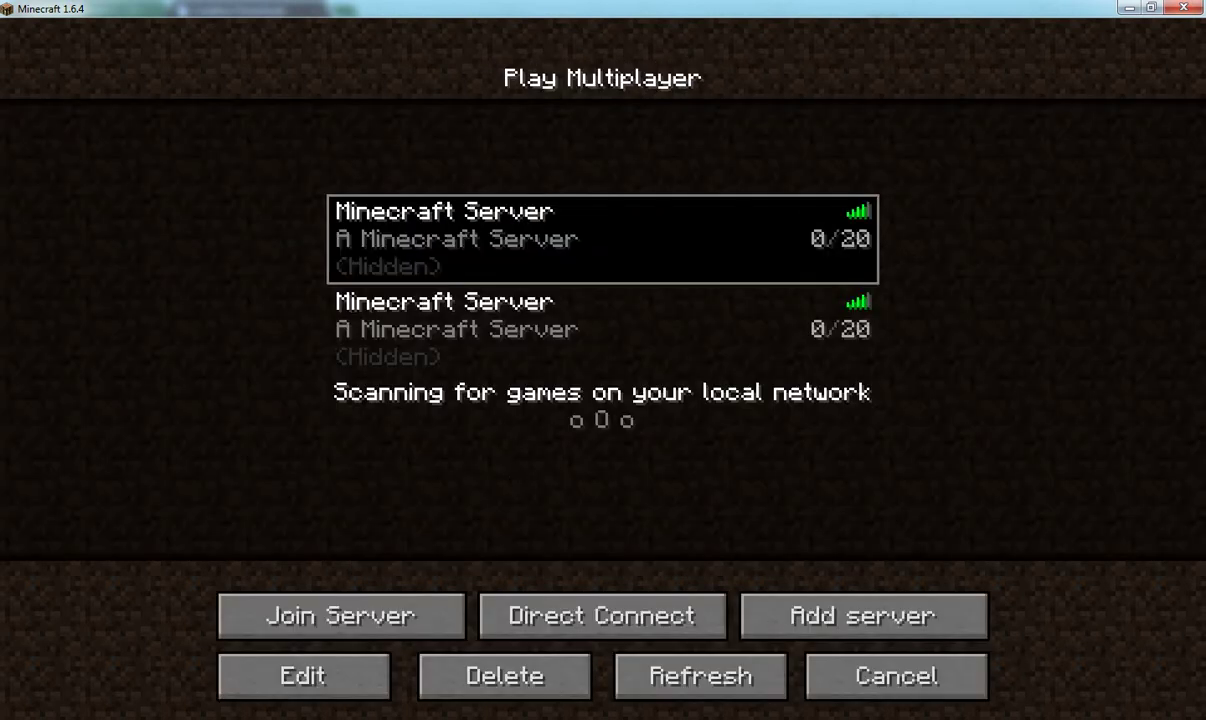
key(alt+Tab)
key(alt+Tab)
Change the Hamachi entry's address to 25.7.107.172:25565 and refresh the server list
click(270, 690)
click(625, 310)
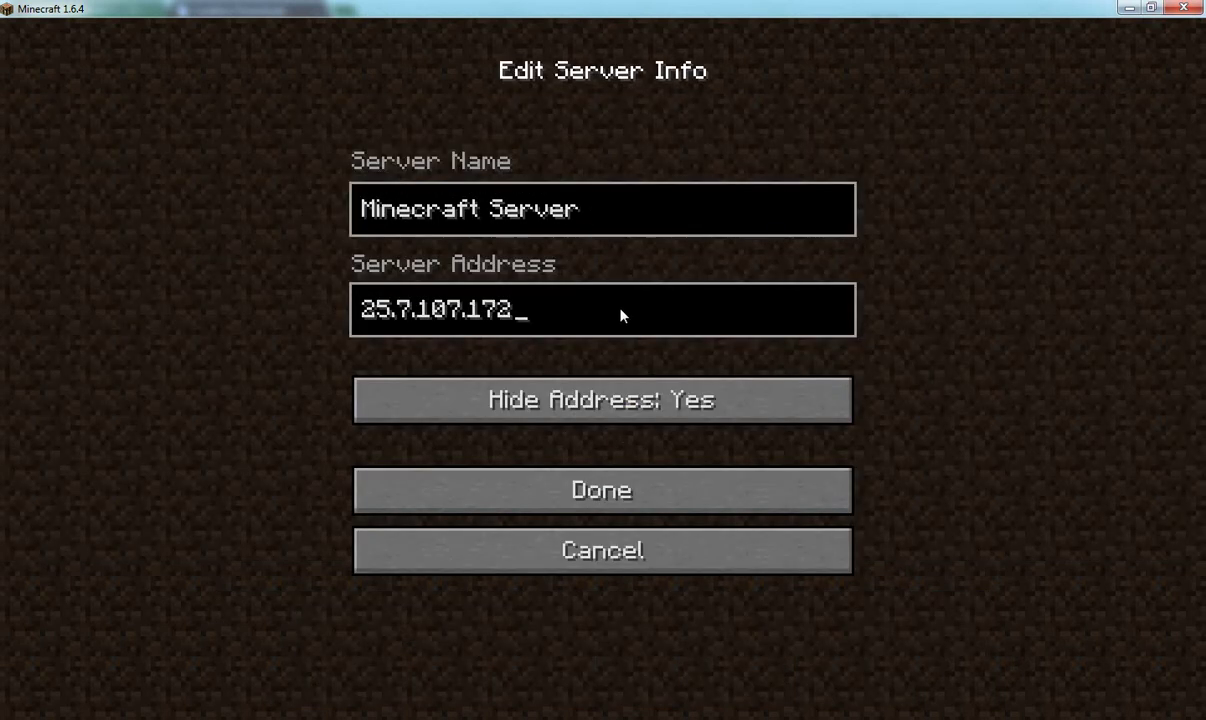
text(:25565)
click(667, 492)
click(745, 662)
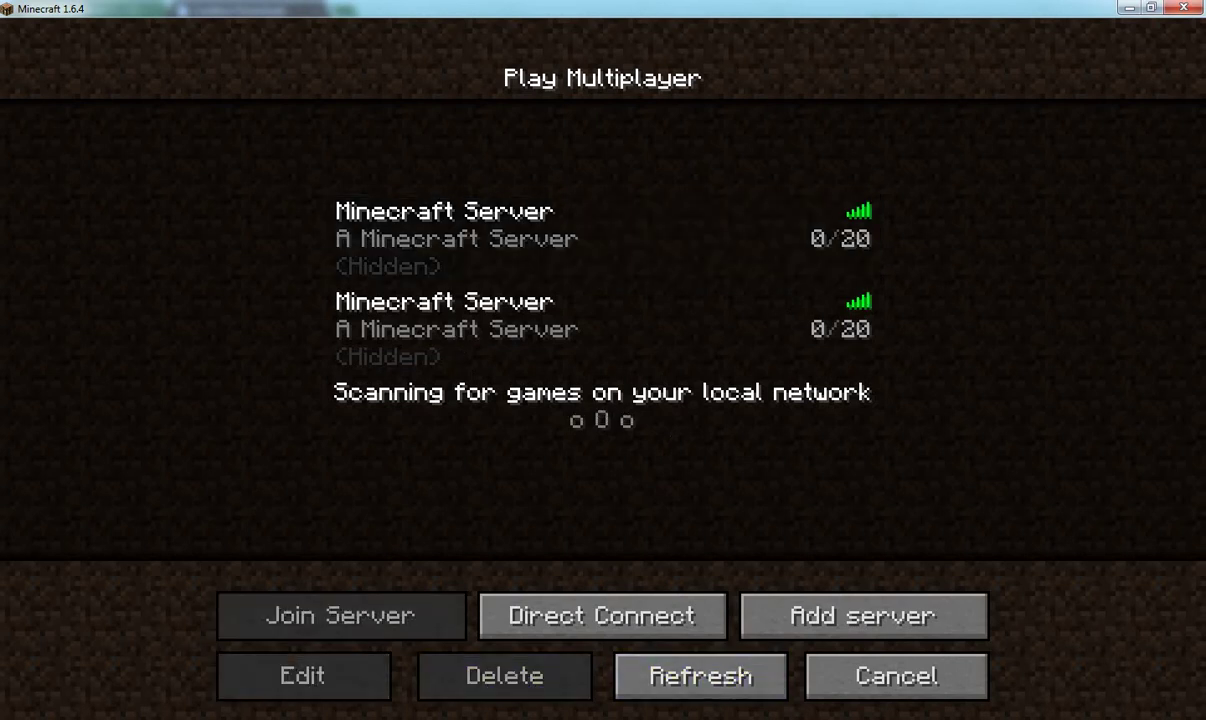
key(alt+Tab)
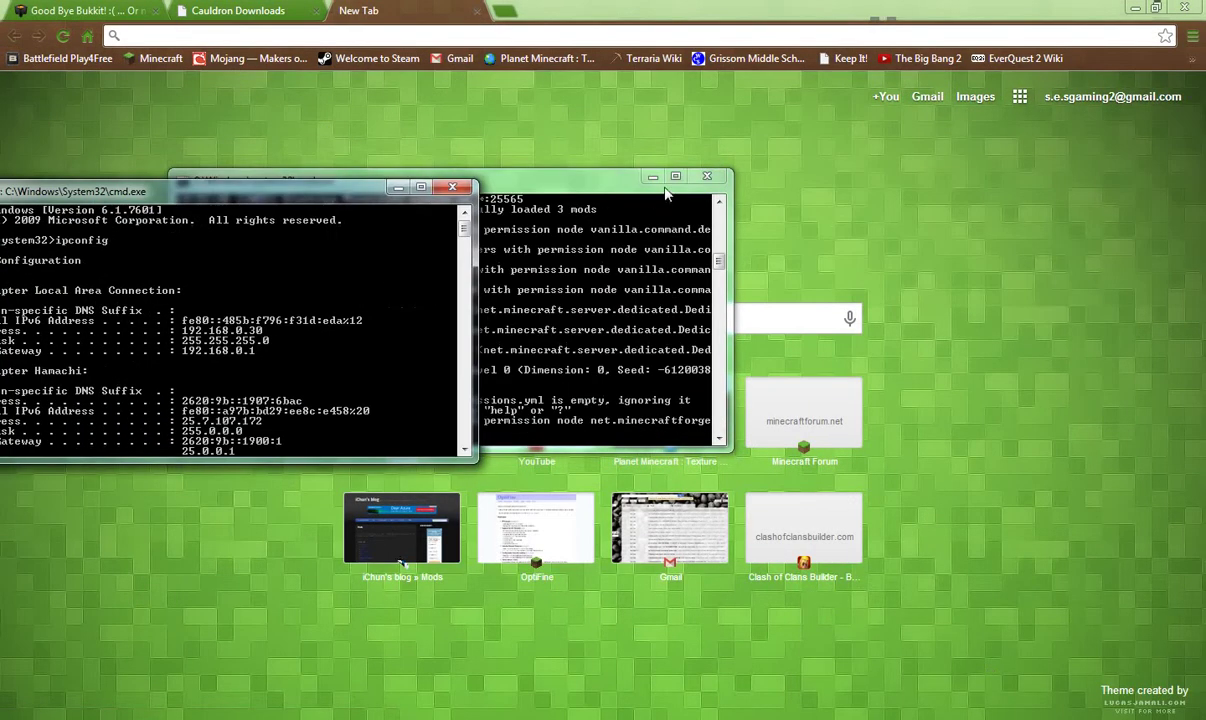
Minimize the server console and move the ipconfig window to the upper right
click(648, 184)
click(652, 177)
drag(197, 194, 849, 163)
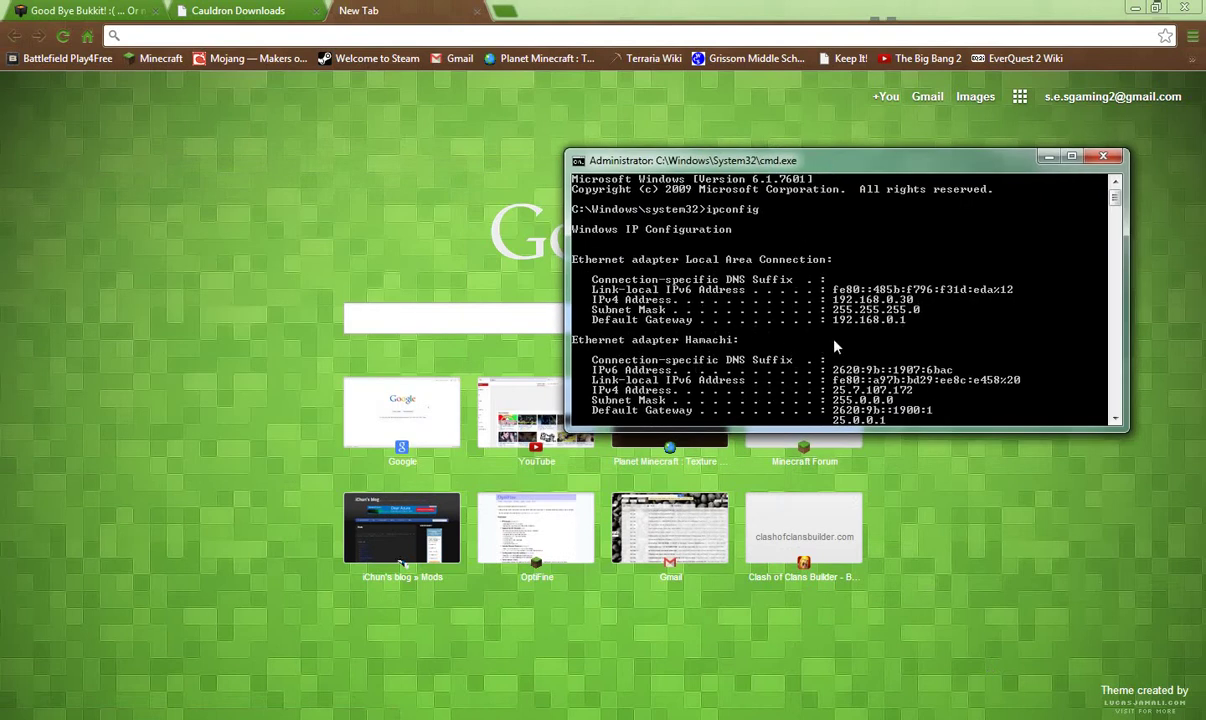
Load the router page at 192.168.0.1 in Chrome, then close that login tab
click(372, 92)
text(192.168.0.1)
key(Return)
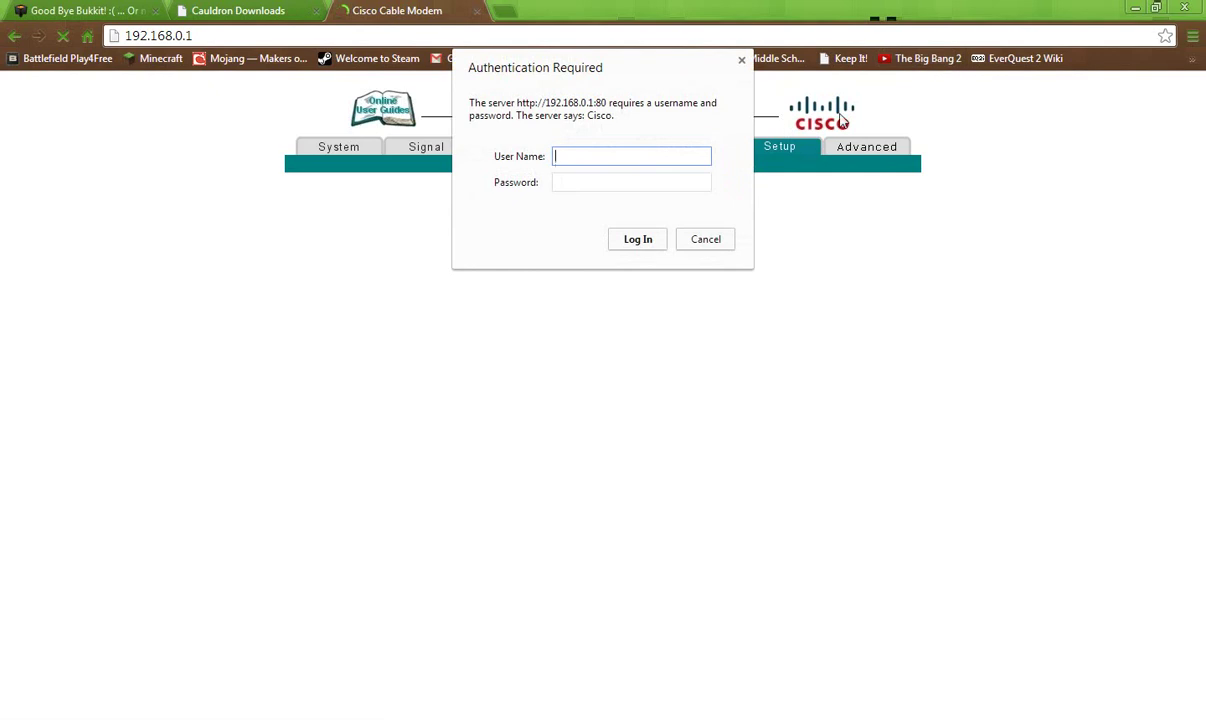
click(476, 11)
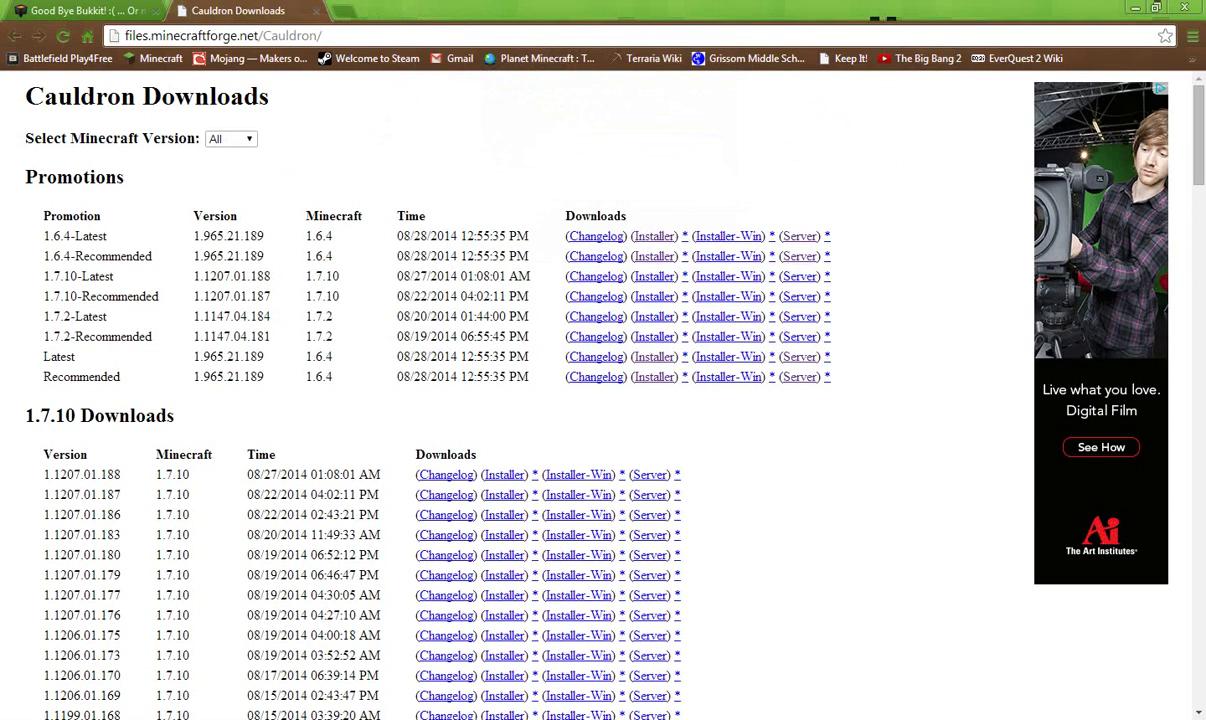
Bring up Hamachi on the JoinMeFriendsCheese network and minimize the server console
click(850, 600)
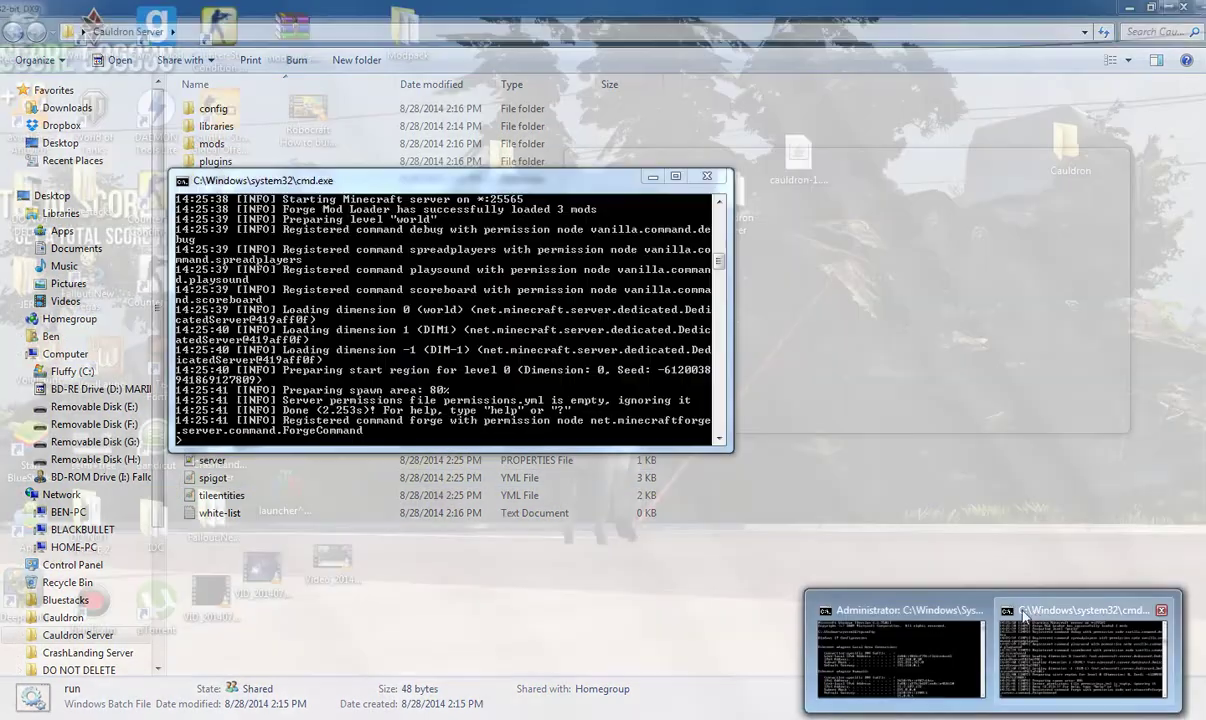
click(1030, 635)
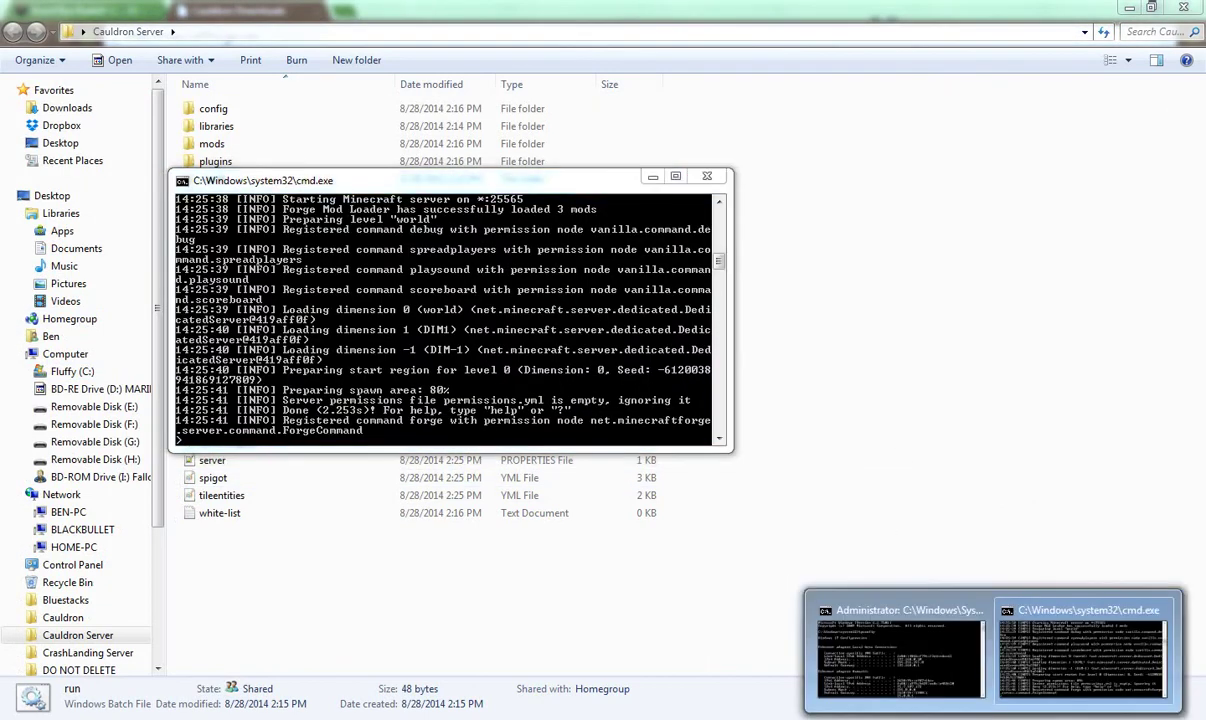
click(1044, 613)
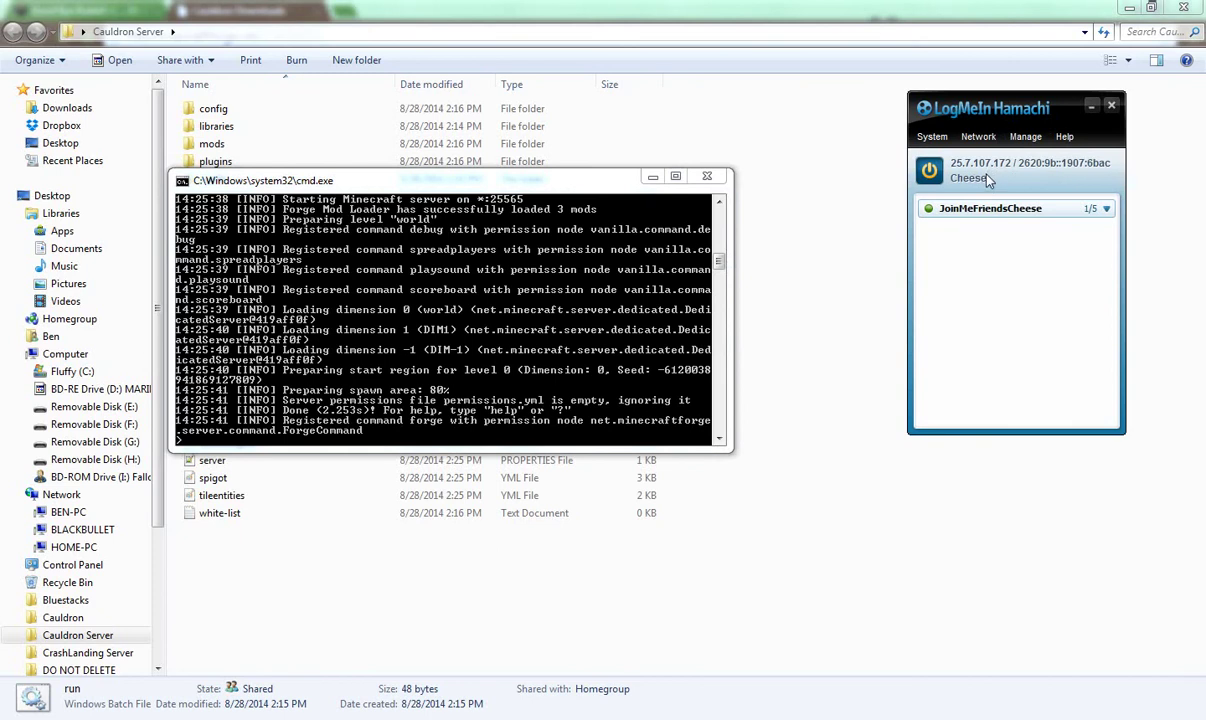
click(651, 178)
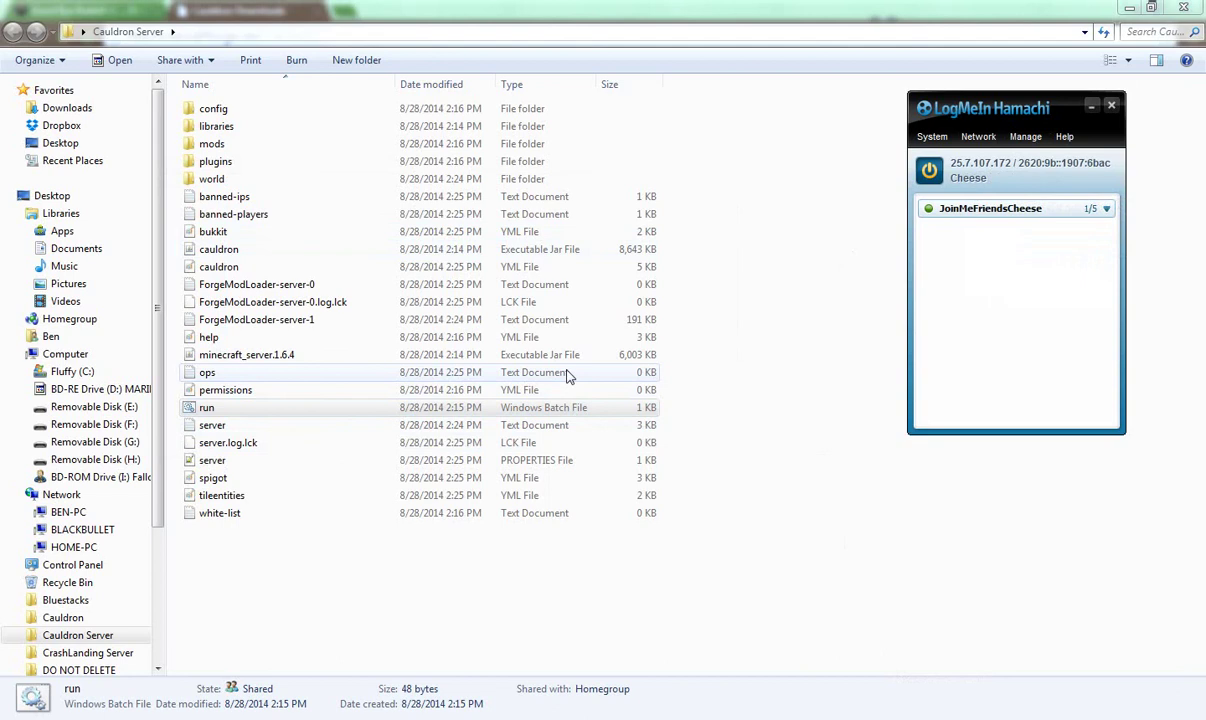
Minimize the Cauldron Server folder window and return to Minecraft's multiplayer list
drag(851, 616, 420, 140)
drag(688, 560, 951, 347)
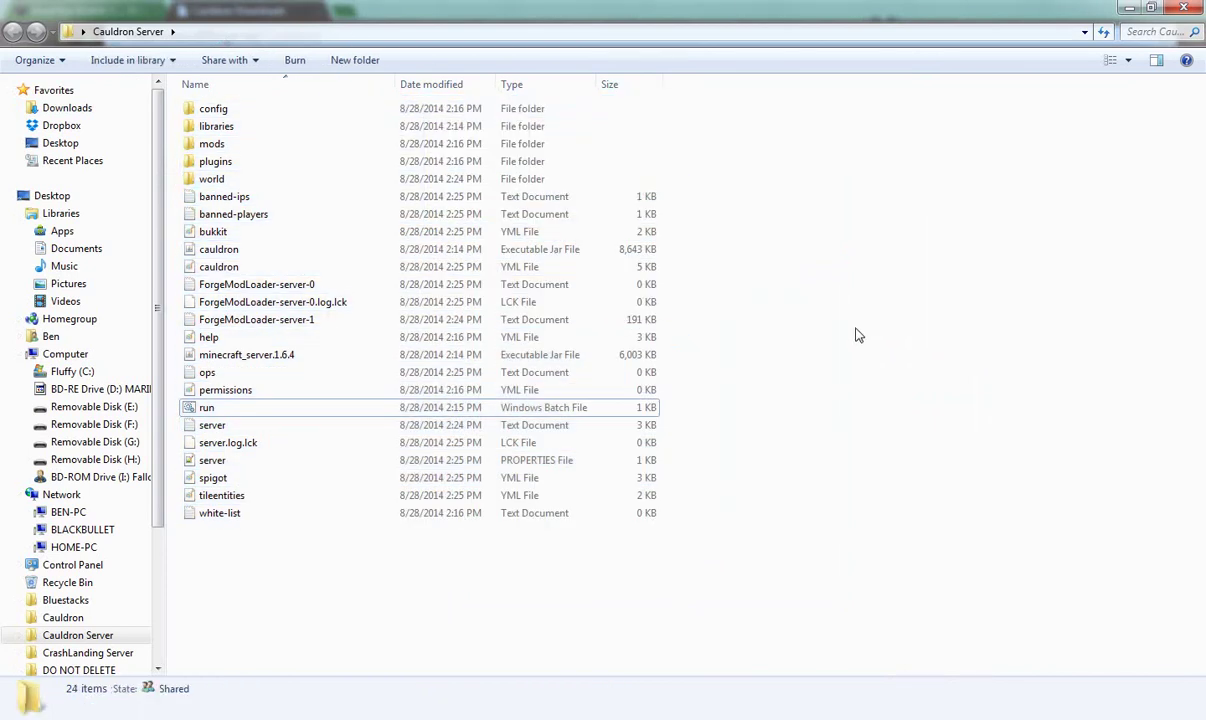
click(1129, 7)
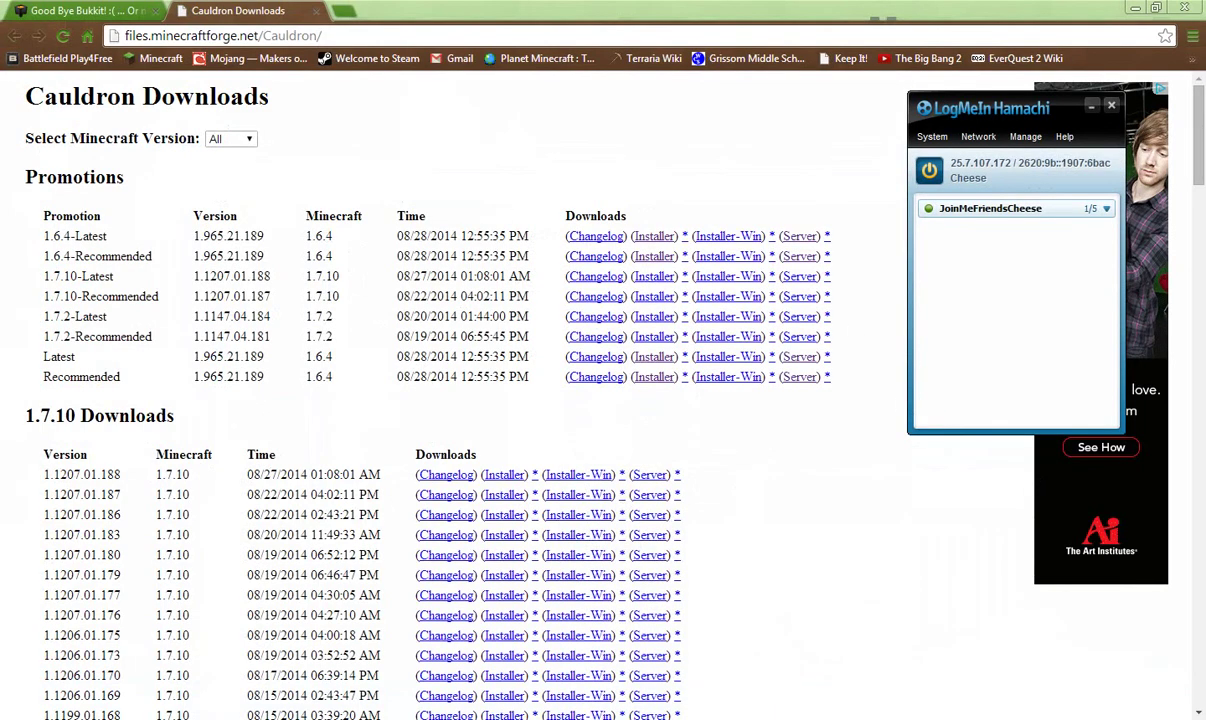
key(alt+Tab)
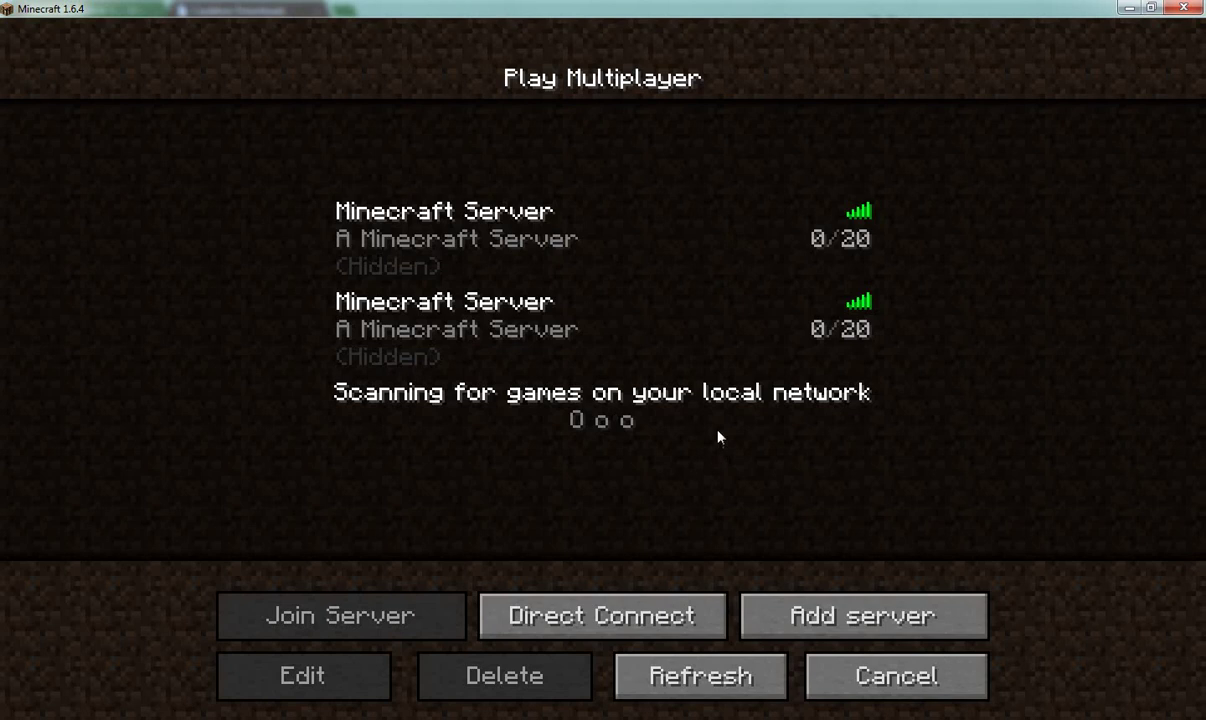
Refresh the multiplayer server list and bring the server console forward
click(624, 679)
mouse_move(814, 560)
click(1035, 645)
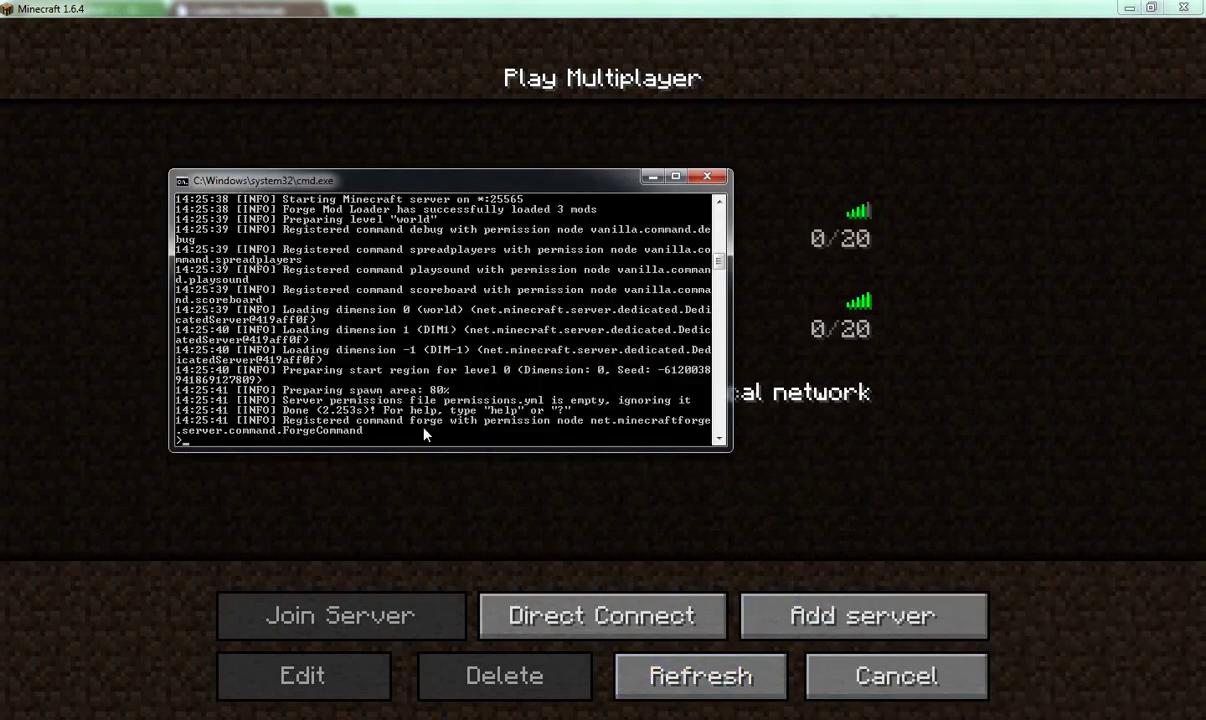
Try 'reload' in the server console, then 'stop' the Cauldron server and minimize ipconfig
text(reload)
key(Return)
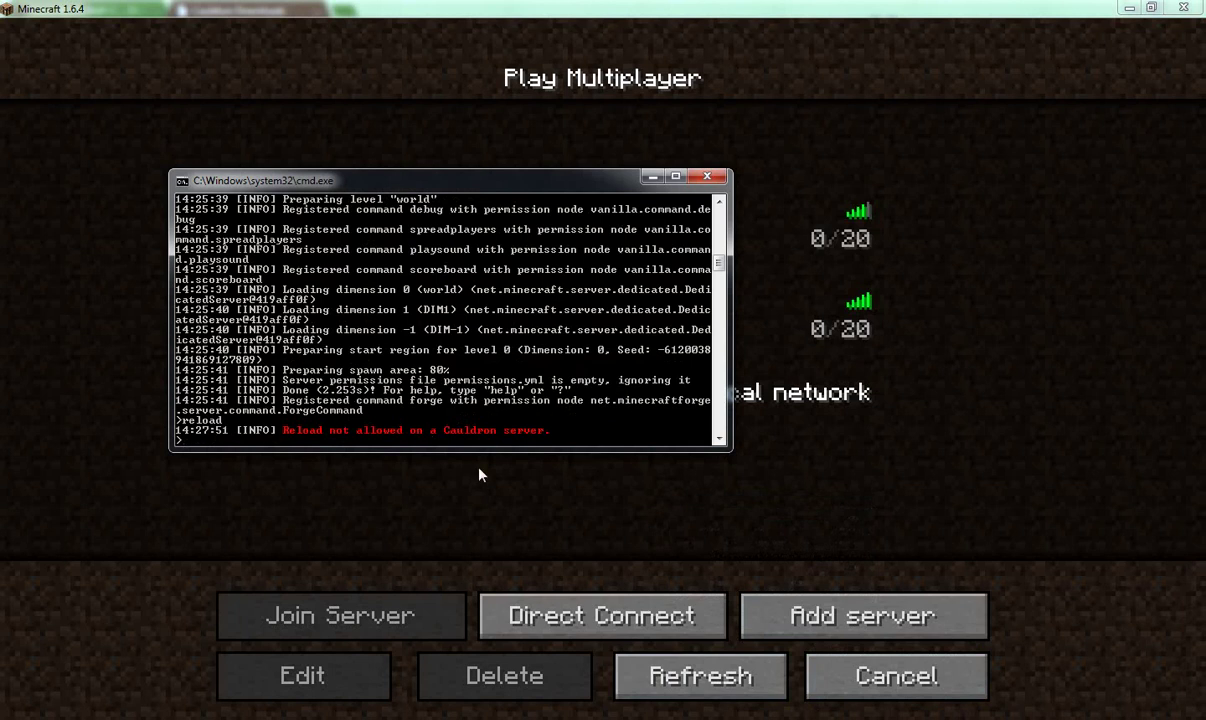
text(stop)
key(Return)
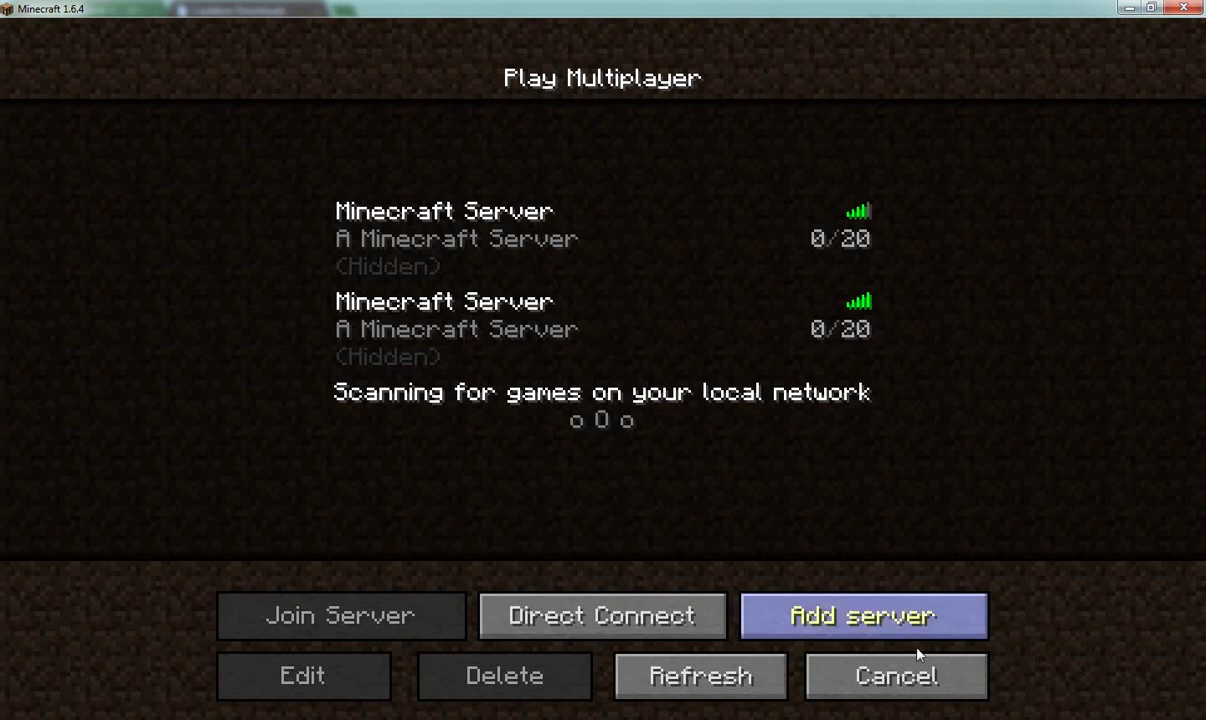
key(alt+Tab)
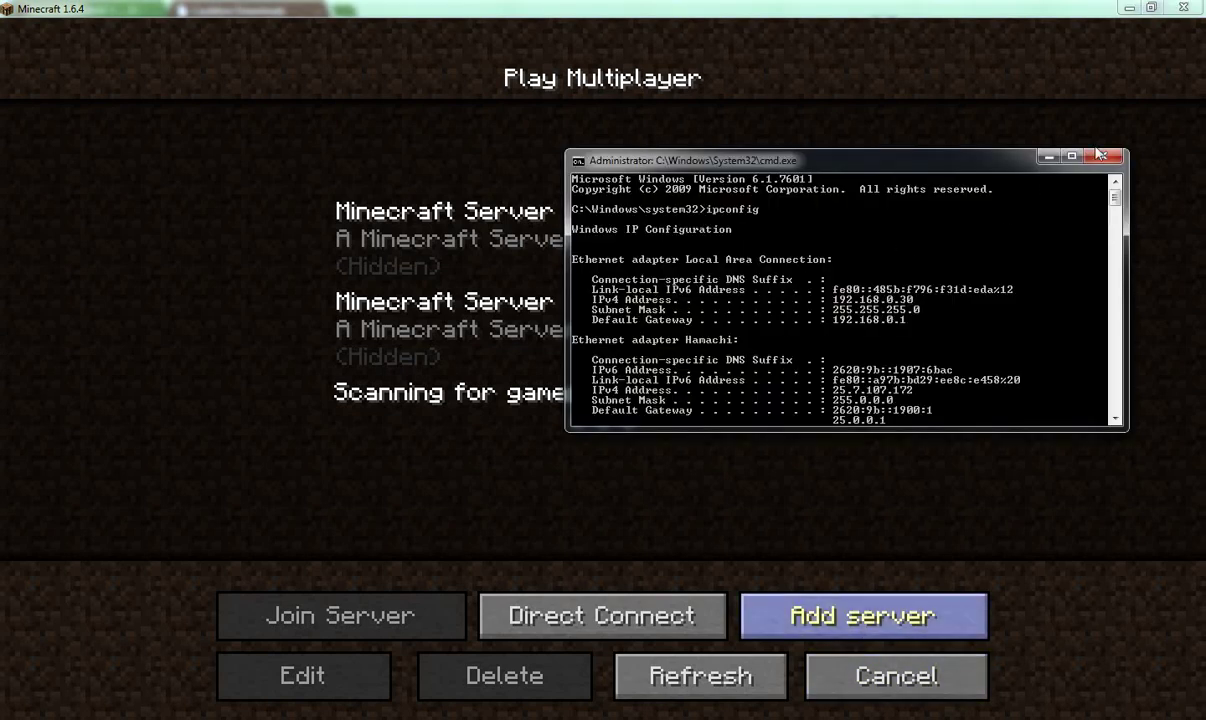
click(1047, 155)
Filter Cauldron Downloads to Minecraft 1.6.4, then reset the version filter to All
key(alt+Tab)
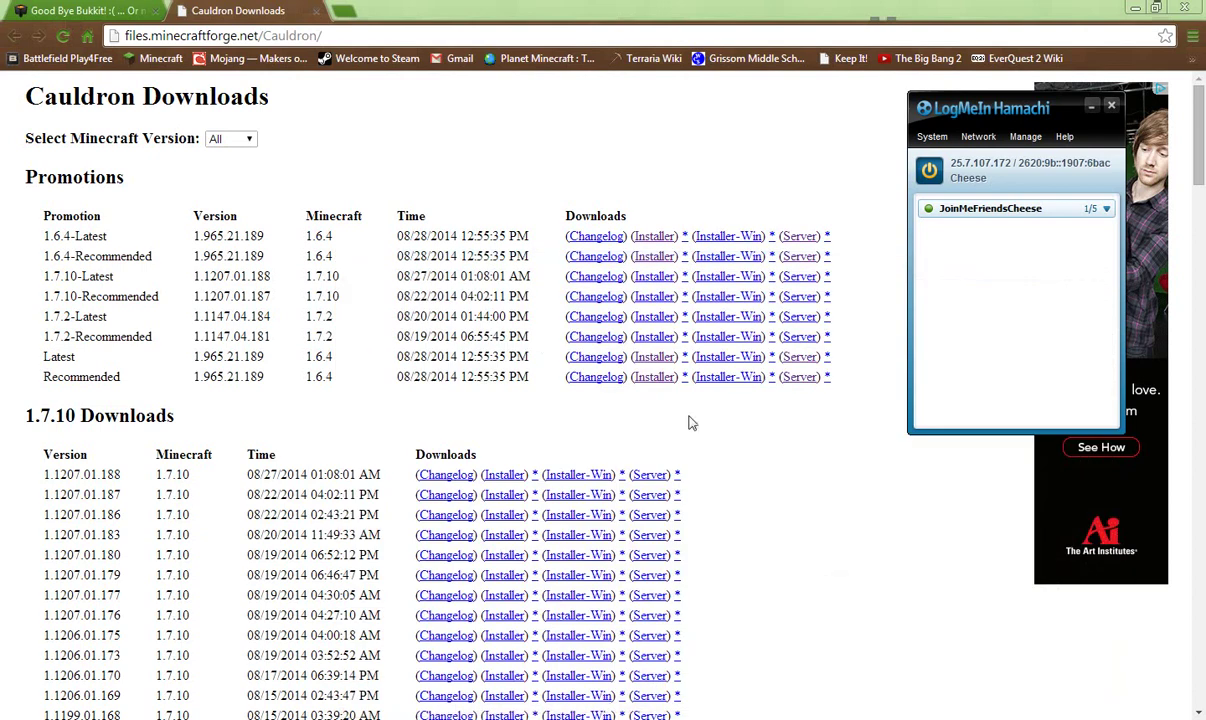
click(476, 137)
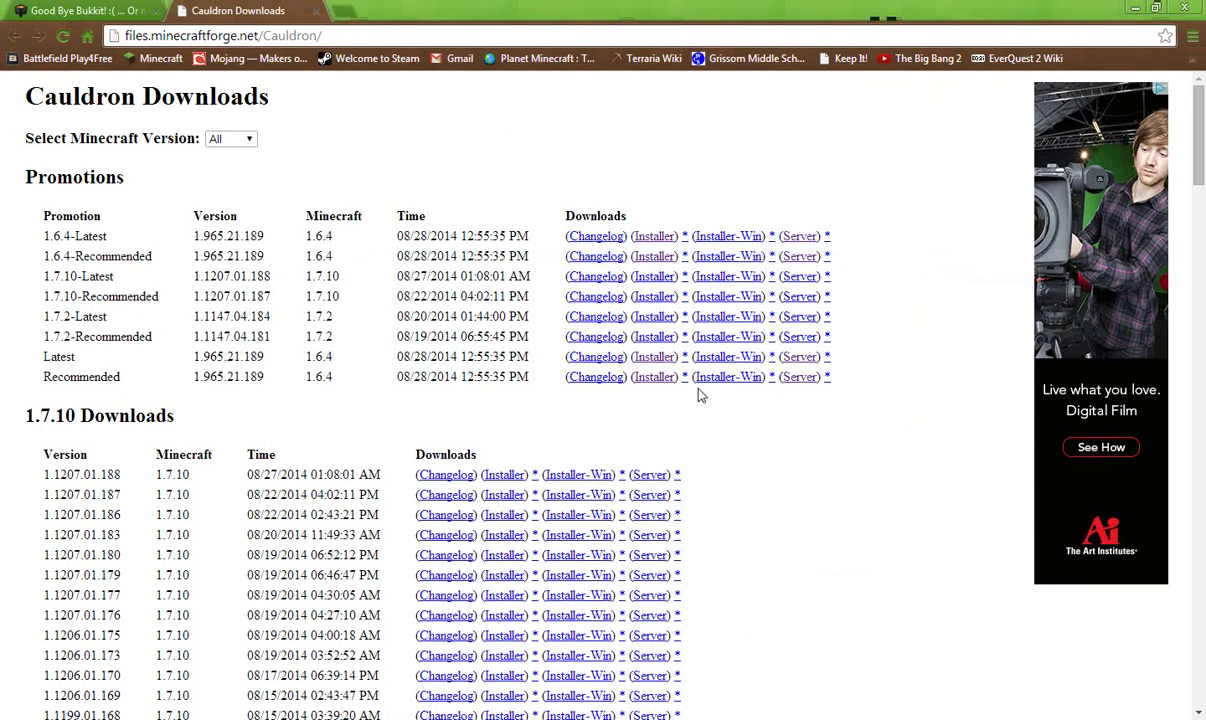
click(240, 140)
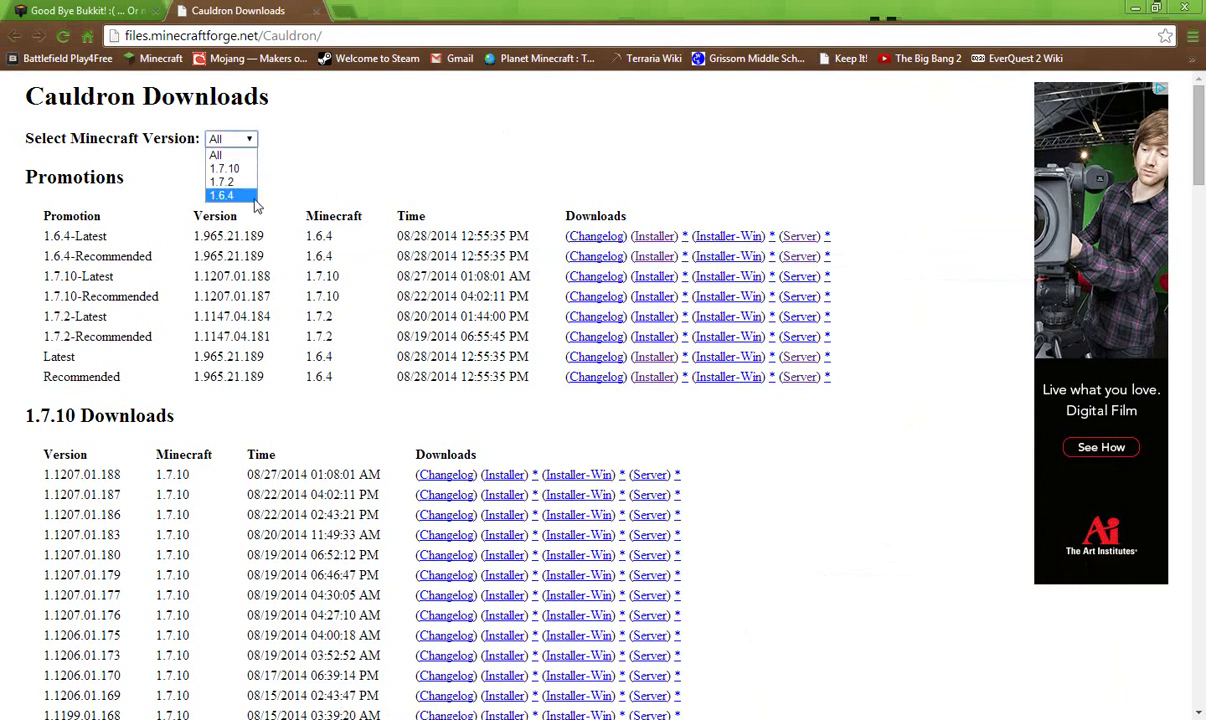
click(230, 195)
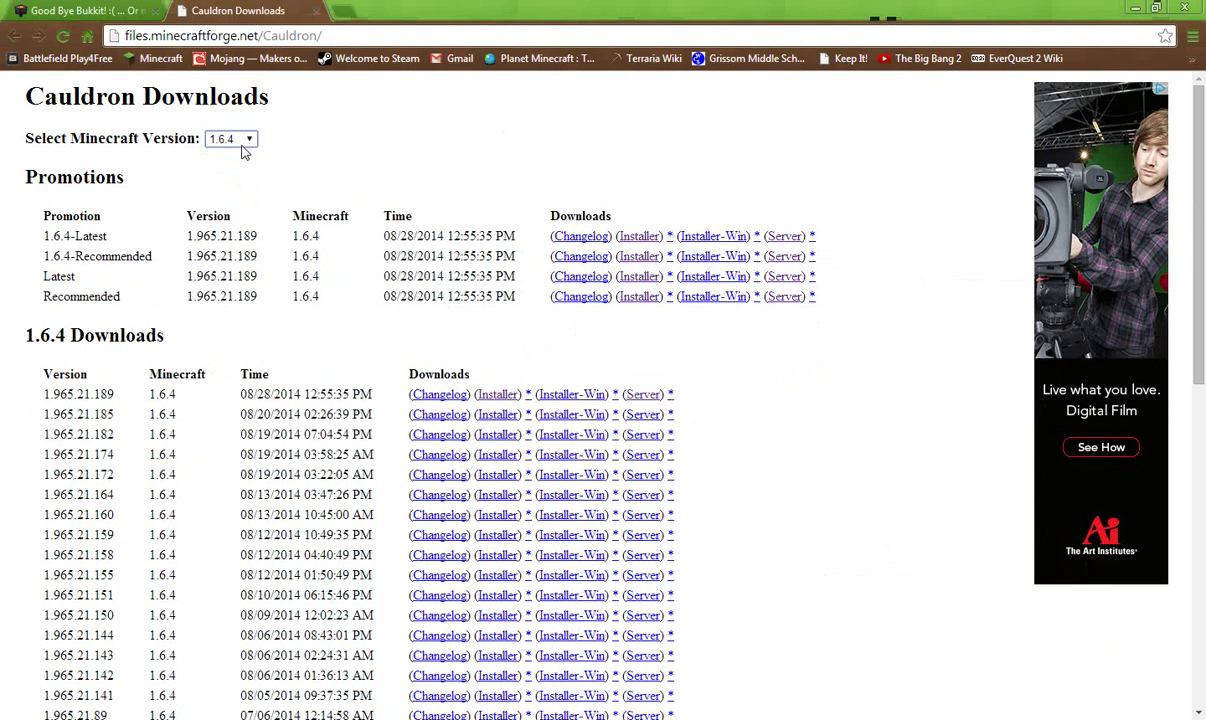
click(236, 145)
key(Return)
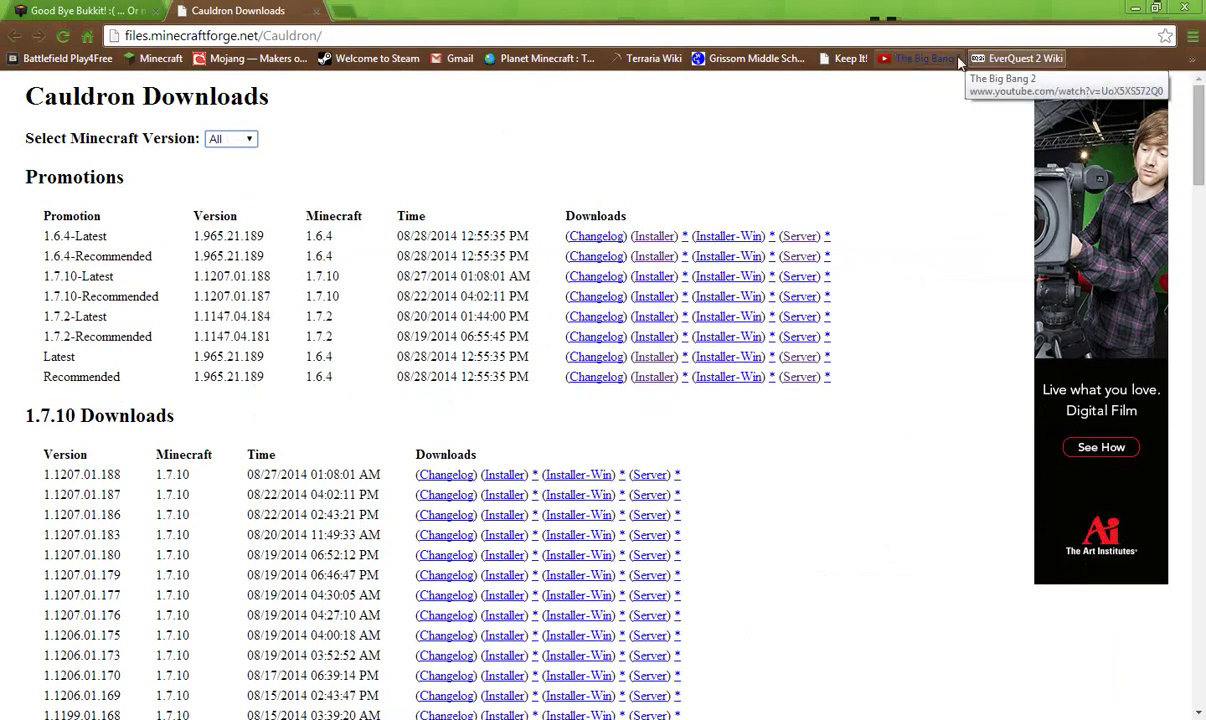